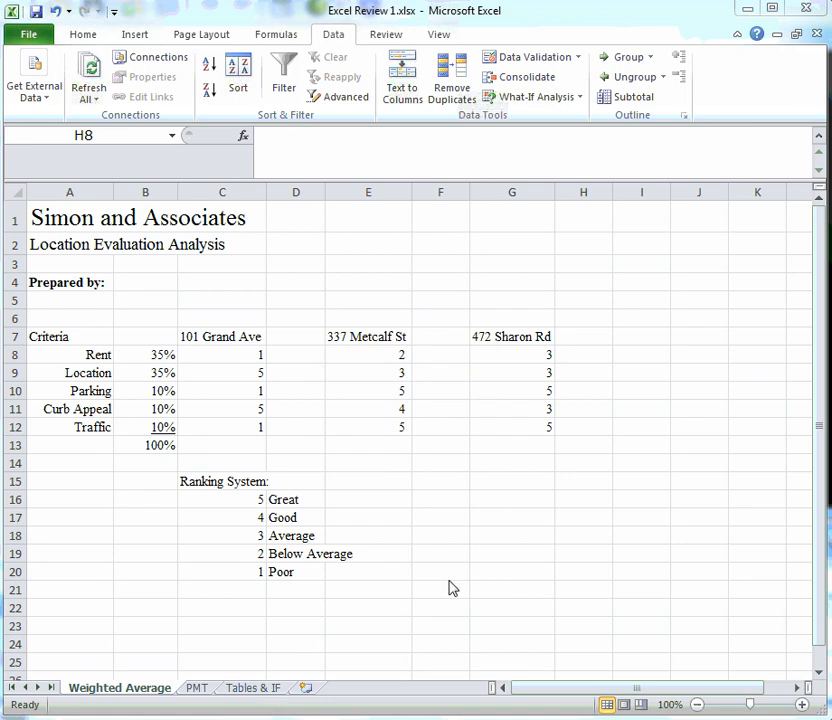
# Step: Enter the labels Exam 1 and Exam 2 in F15:F16 with the scores 90 and 87 beside them in G15:G16
pyautogui.click(442, 481)
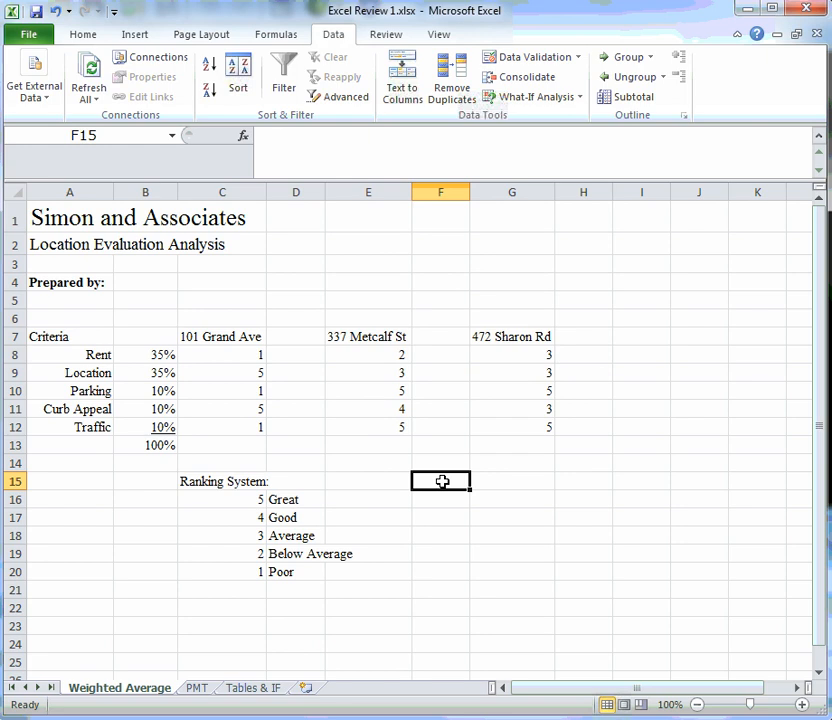
pyautogui.write('Exam 1')
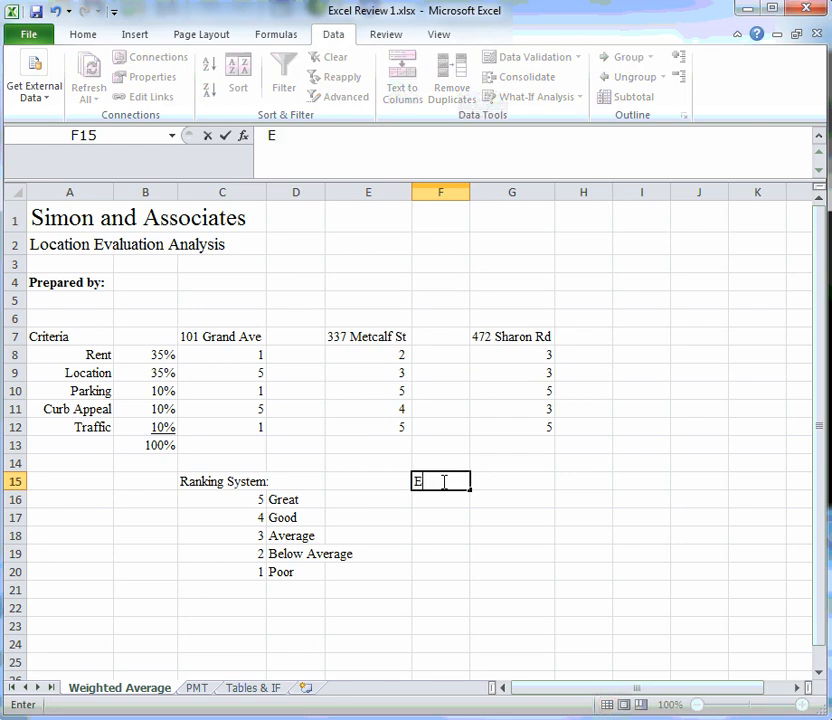
pyautogui.click(512, 482)
pyautogui.write('90')
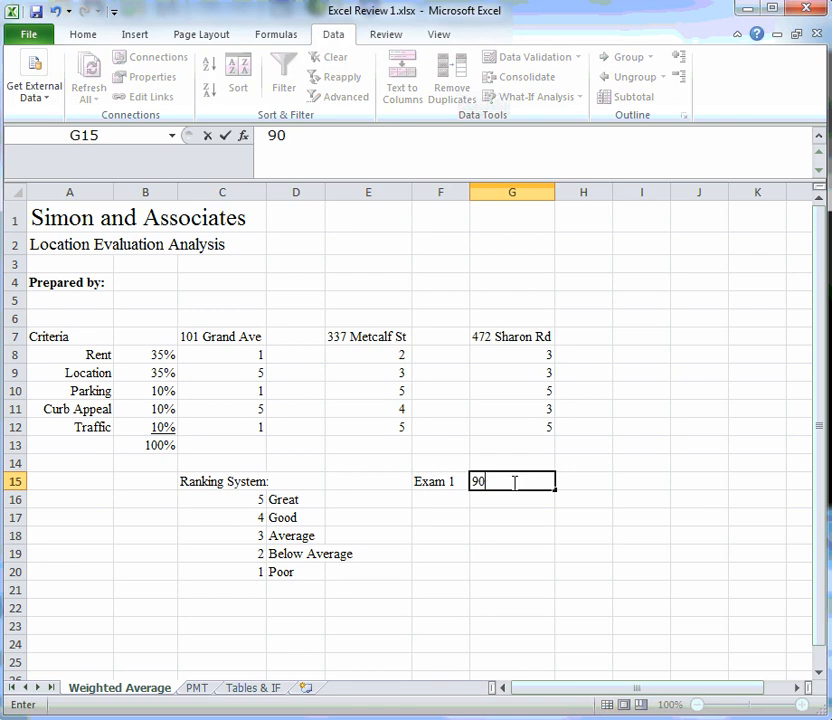
pyautogui.click(449, 501)
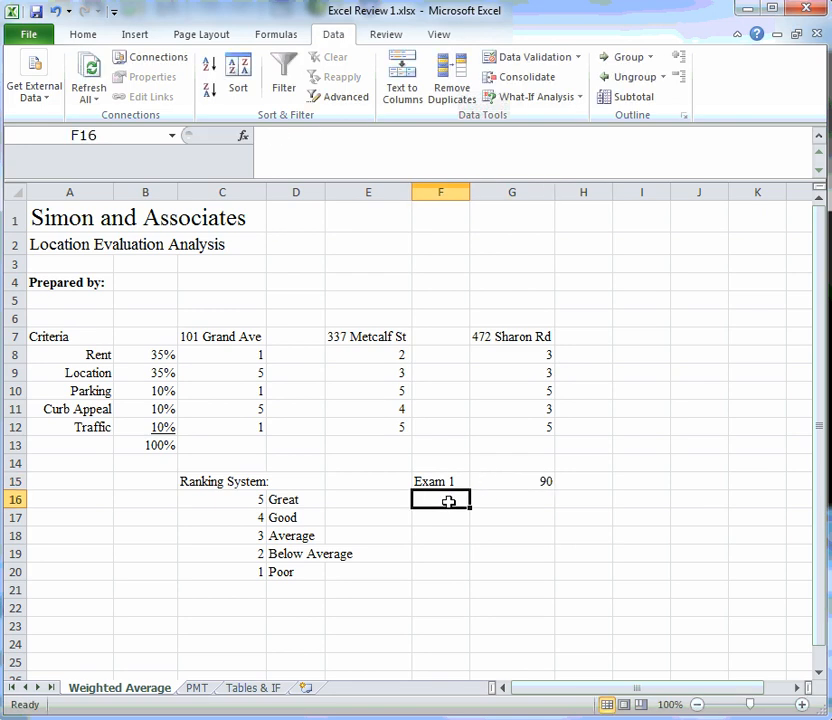
pyautogui.write('Exam')
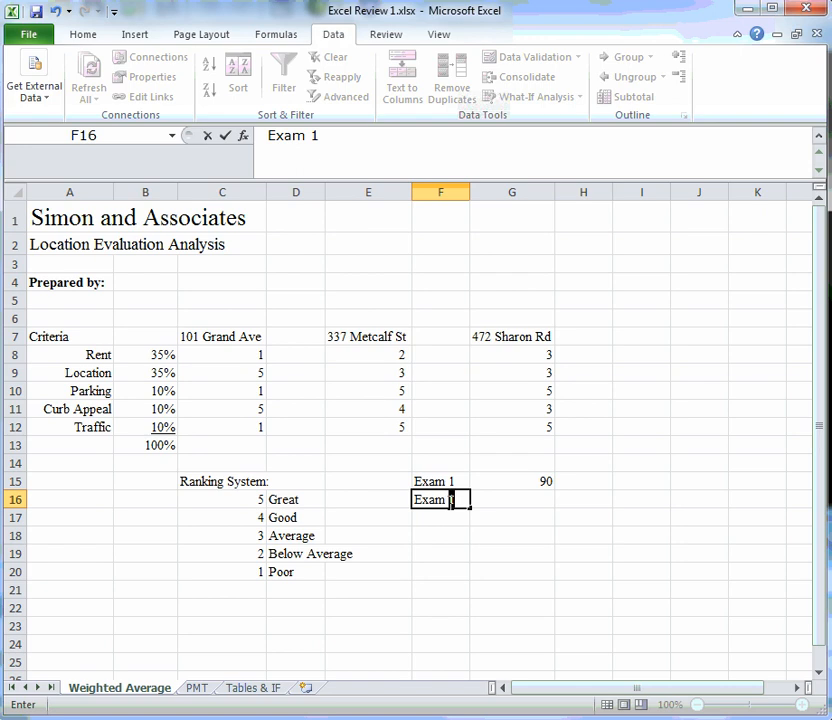
pyautogui.write(' 2')
pyautogui.click(534, 501)
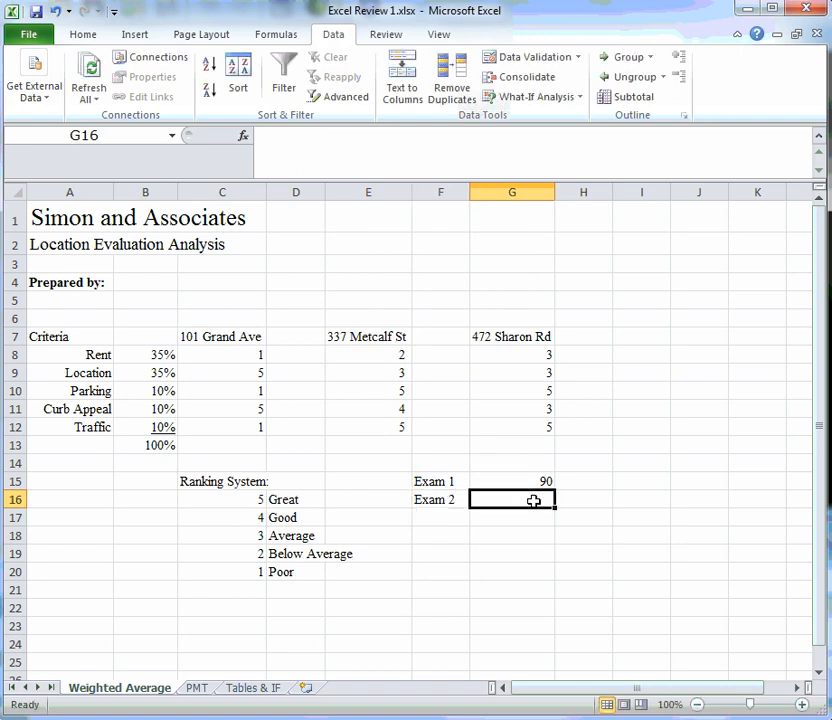
pyautogui.write('87')
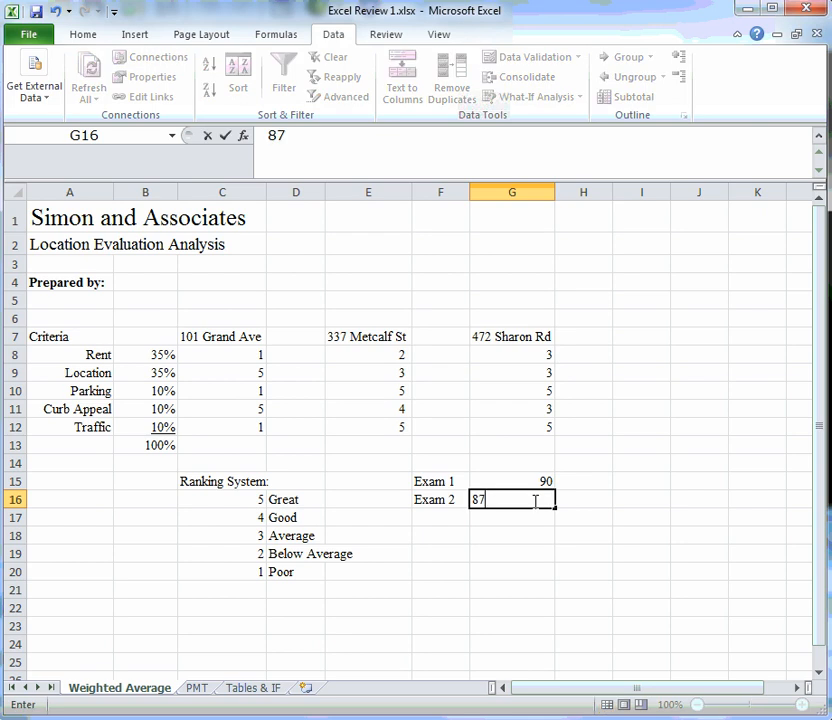
pyautogui.click(428, 513)
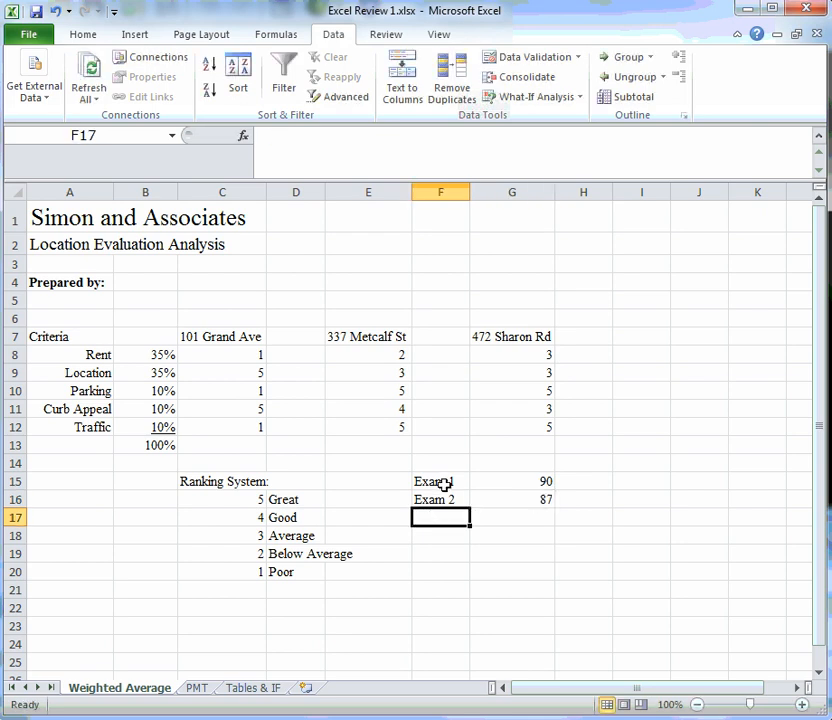
# Step: Extend the exam label series from F15:F16 down to Exam 4 in F18, and enter scores 95 and 75 in G17:G18
pyautogui.moveTo(433, 479); pyautogui.dragTo(446, 506)
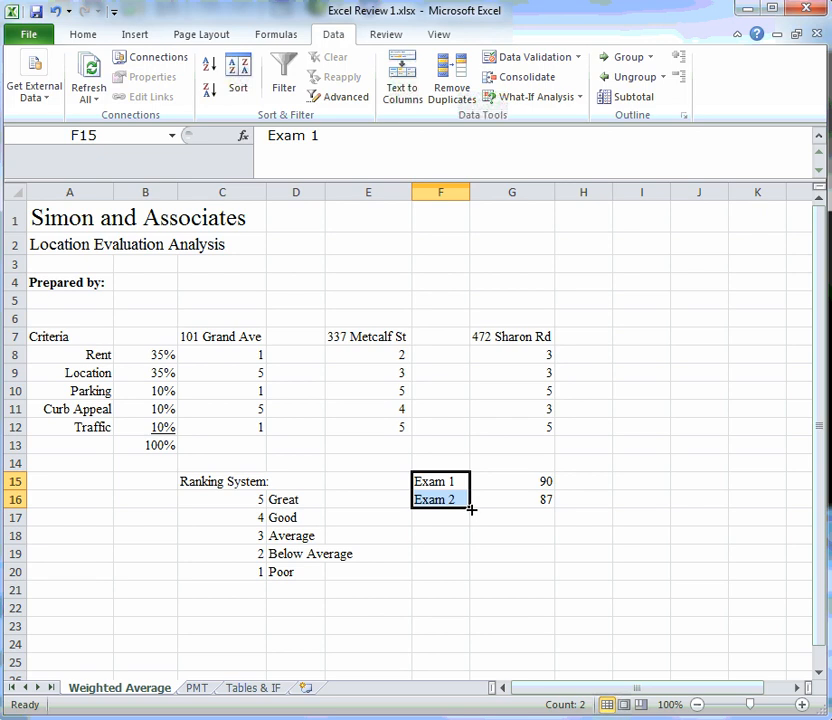
pyautogui.moveTo(471, 509); pyautogui.dragTo(470, 540)
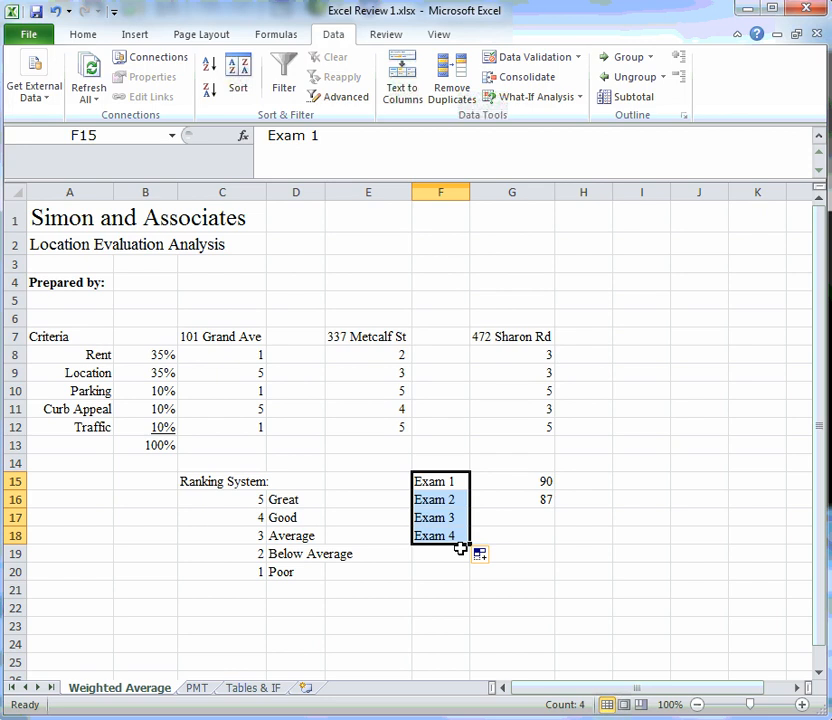
pyautogui.click(525, 520)
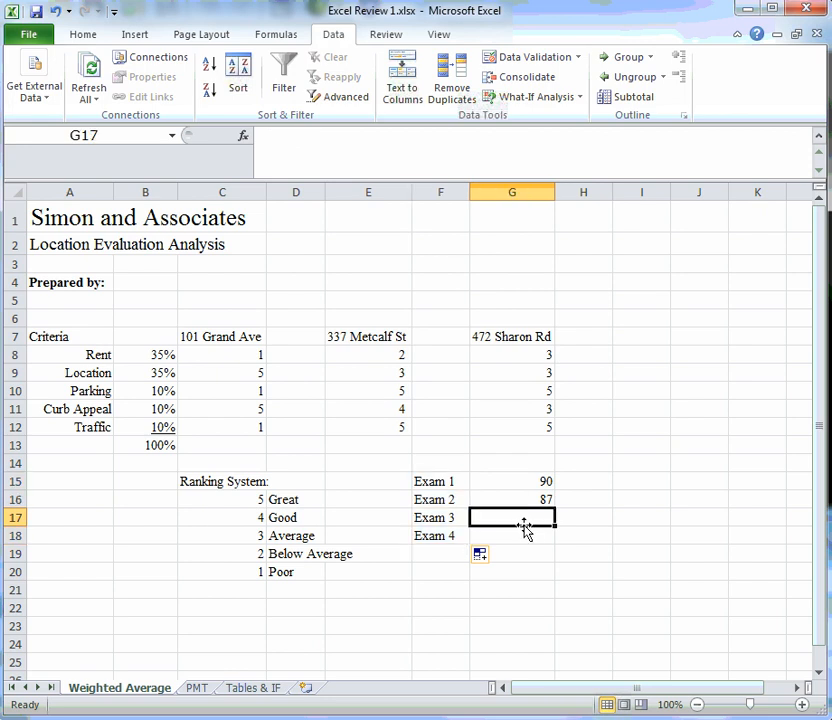
pyautogui.write('95')
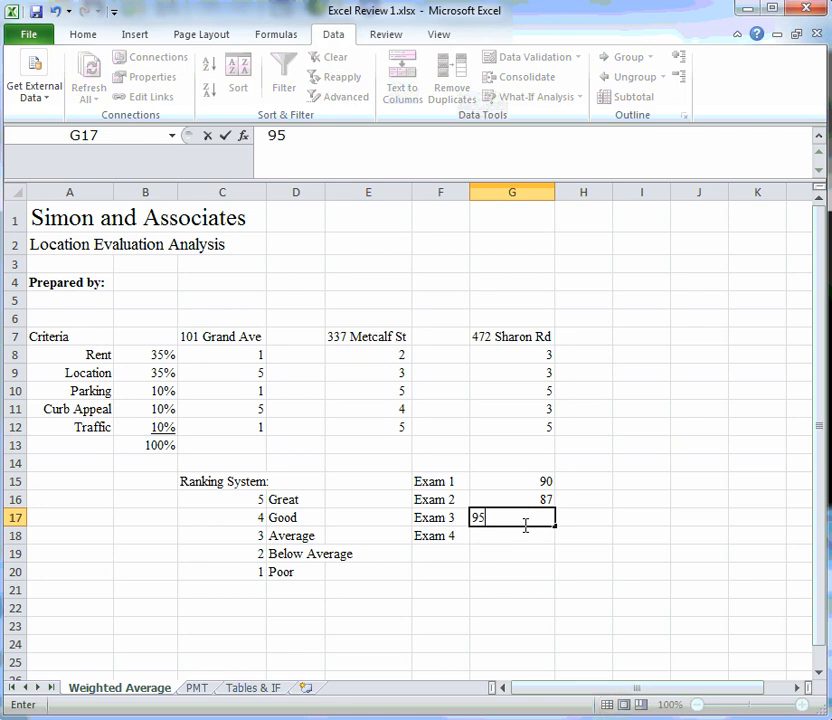
pyautogui.click(524, 538)
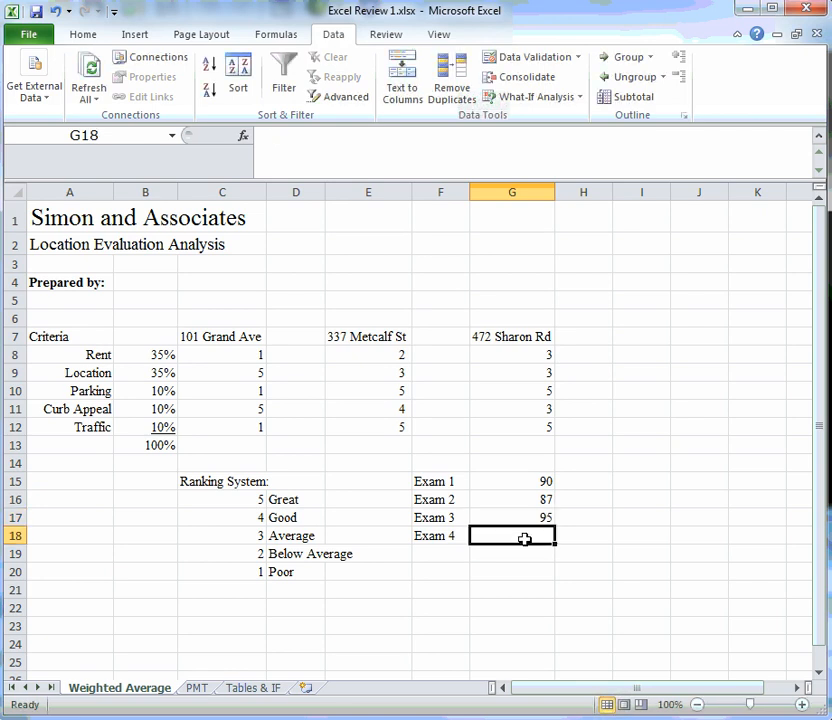
pyautogui.write('75')
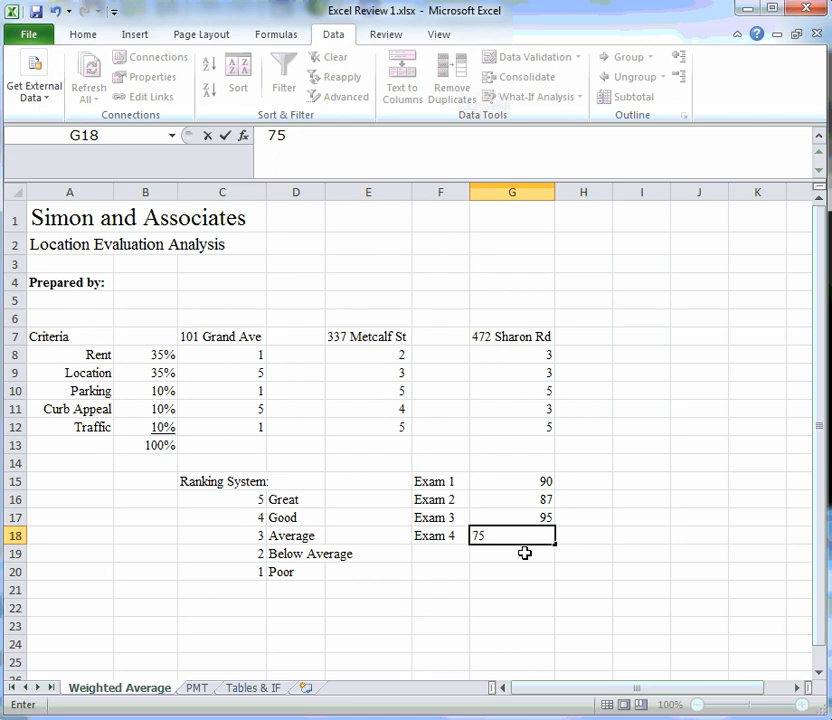
pyautogui.click(524, 553)
# Step: Label cell F19 as Average and calculate the average of the exam scores G15:G18 in G19 with the AVERAGE function
pyautogui.click(431, 555)
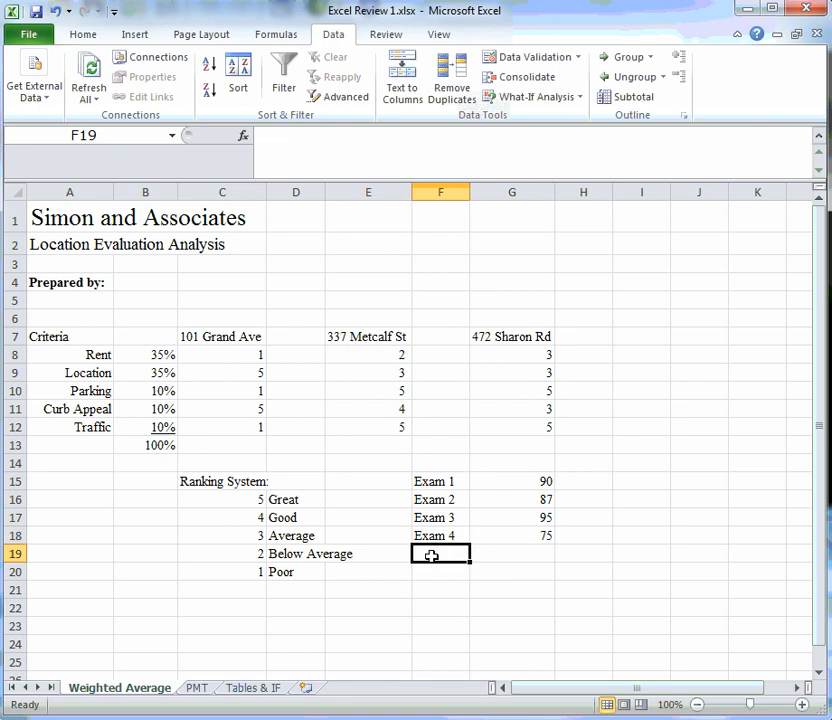
pyautogui.write('Average')
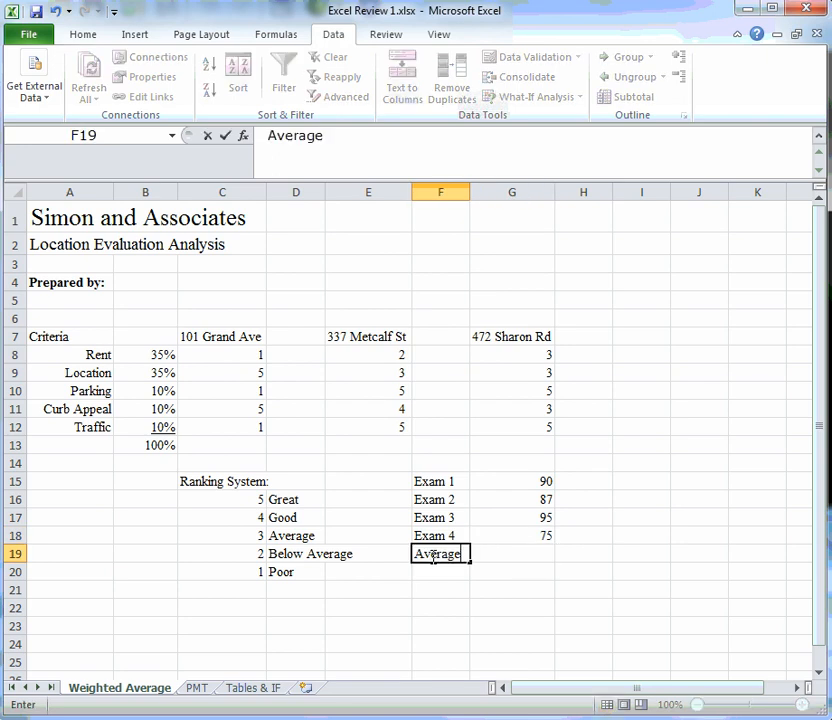
pyautogui.click(518, 553)
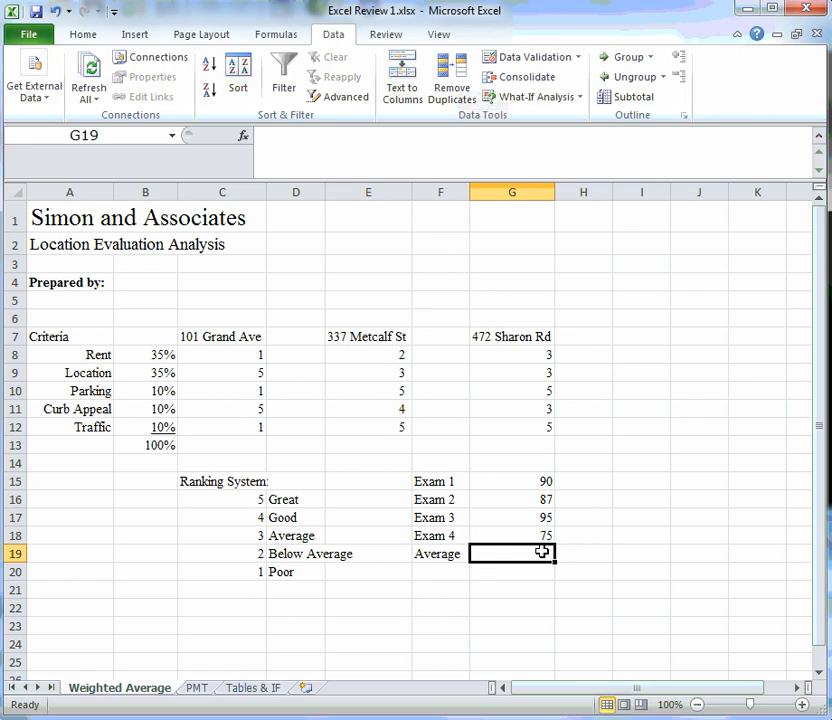
pyautogui.write('=')
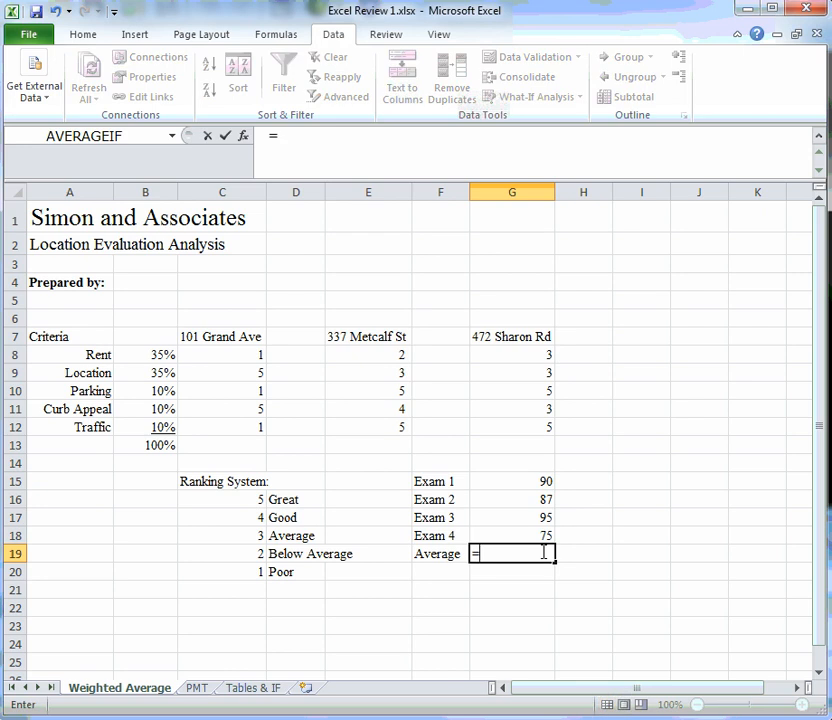
pyautogui.write('average')
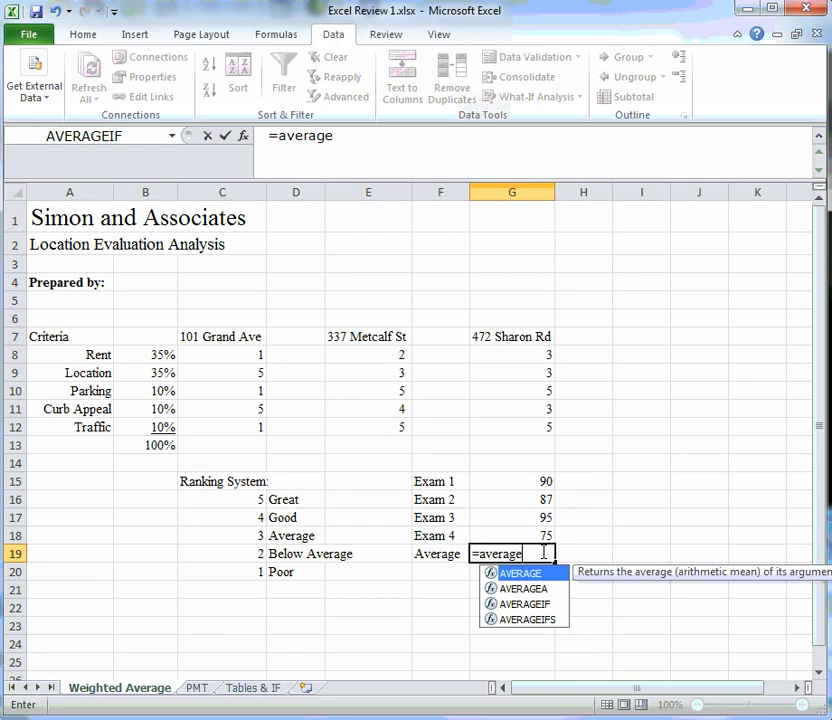
pyautogui.write('(')
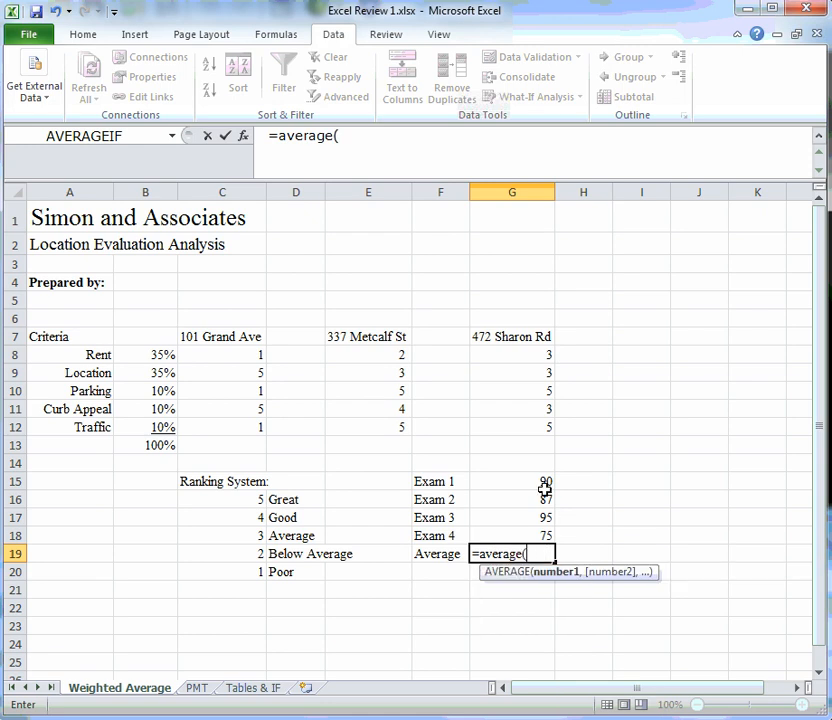
pyautogui.click(545, 483)
pyautogui.moveTo(545, 483); pyautogui.dragTo(544, 535)
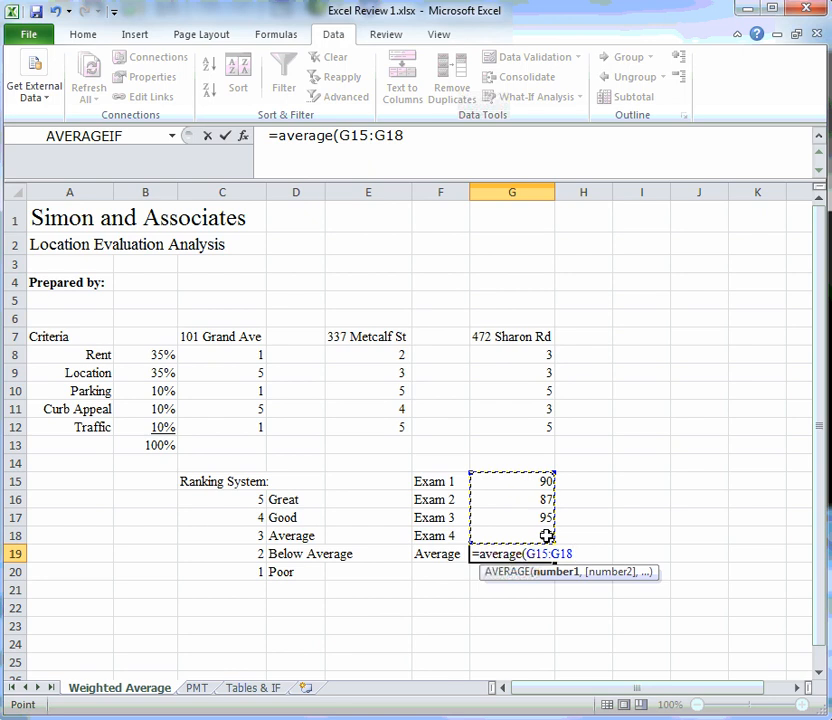
pyautogui.press('Return')
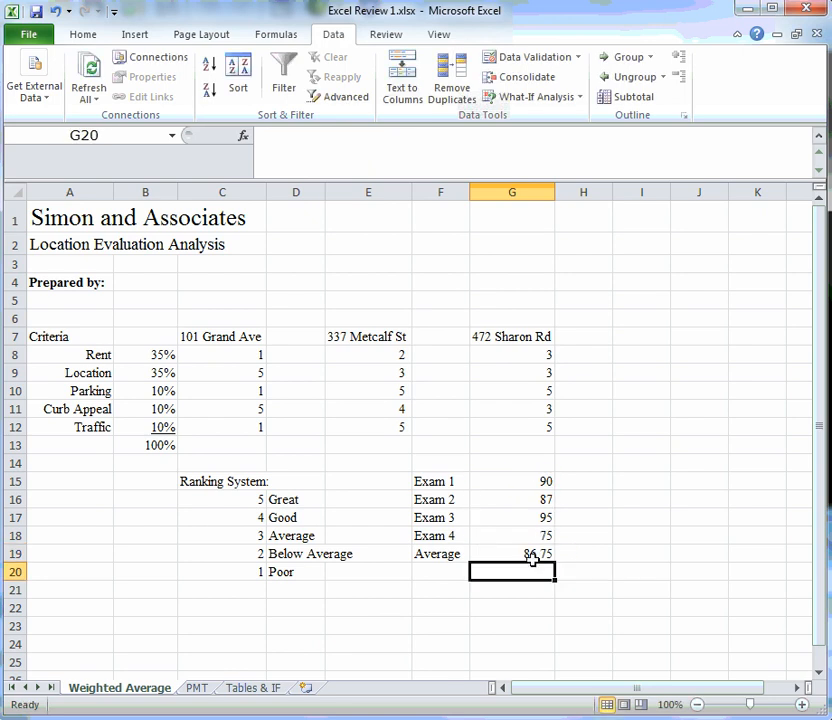
pyautogui.click(532, 558)
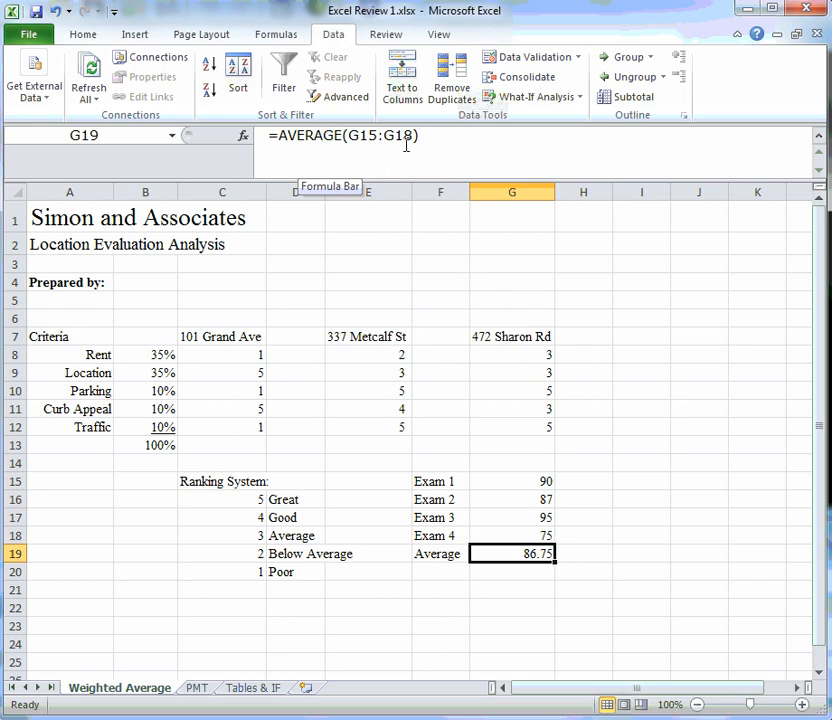
# Step: Enter the label Lowest in cell F20, below the Average label
pyautogui.click(441, 568)
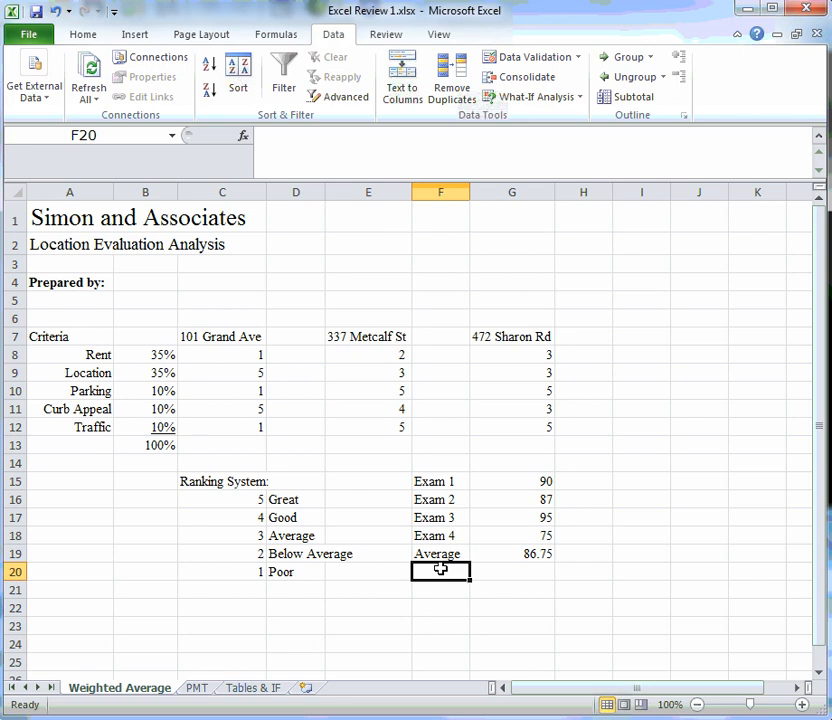
pyautogui.write('Min')
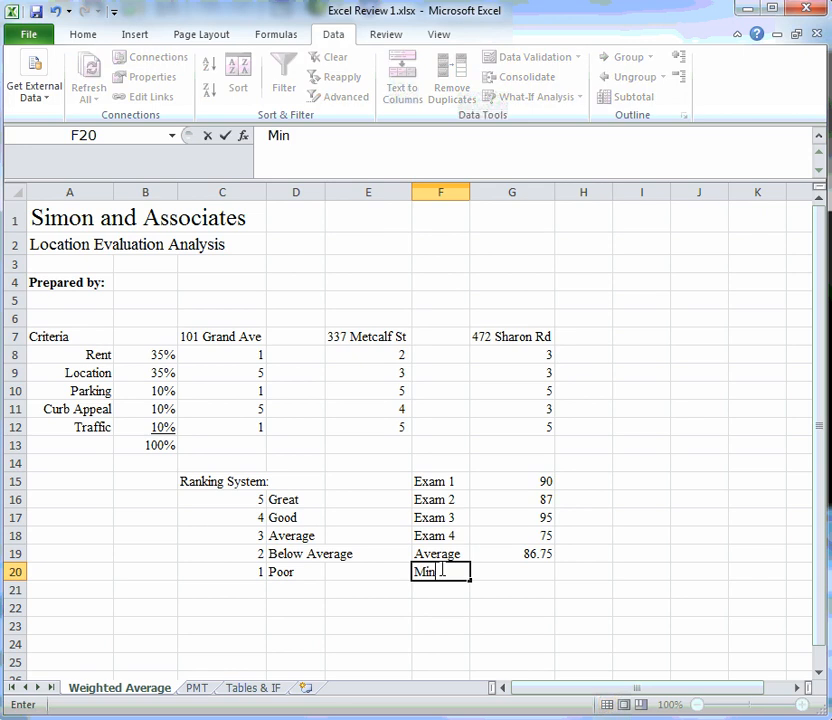
pyautogui.press('BackSpace')
pyautogui.press('BackSpace')
pyautogui.press('BackSpace')
pyautogui.write('Lowest')
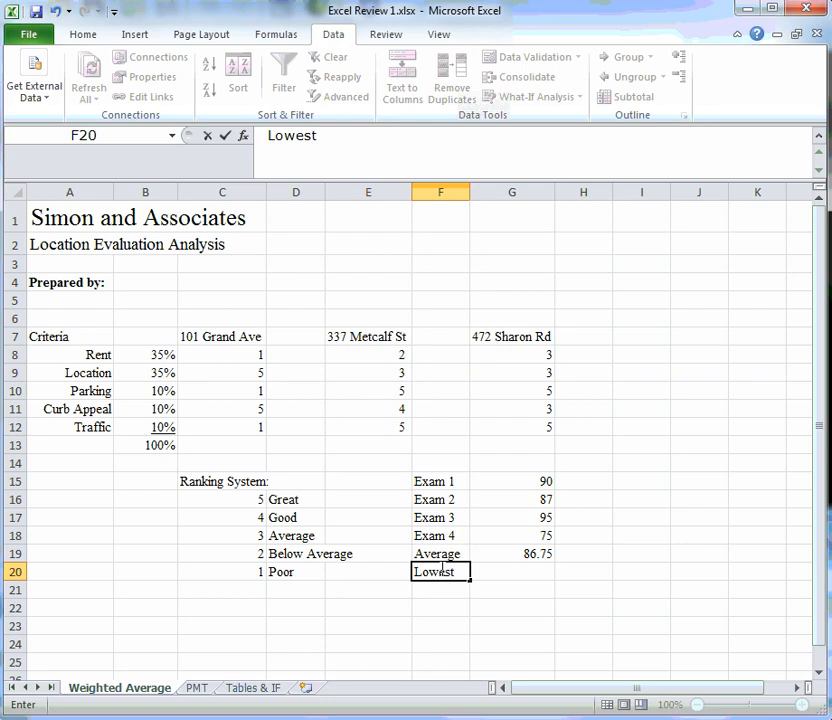
# Step: Calculate the lowest exam score from G15:G18 in cell G20 with the MIN function
pyautogui.click(514, 575)
pyautogui.write('=')
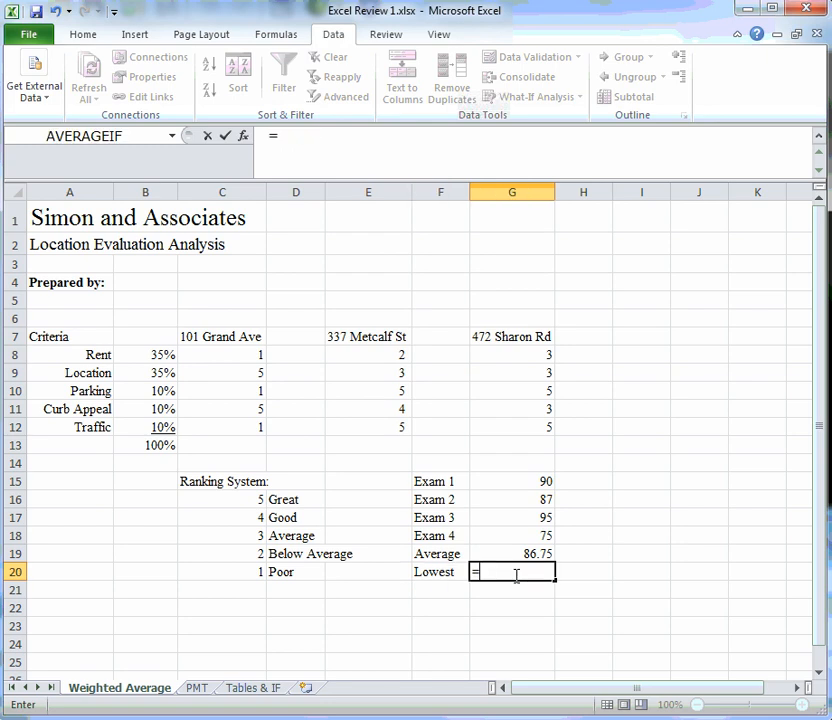
pyautogui.write('min(')
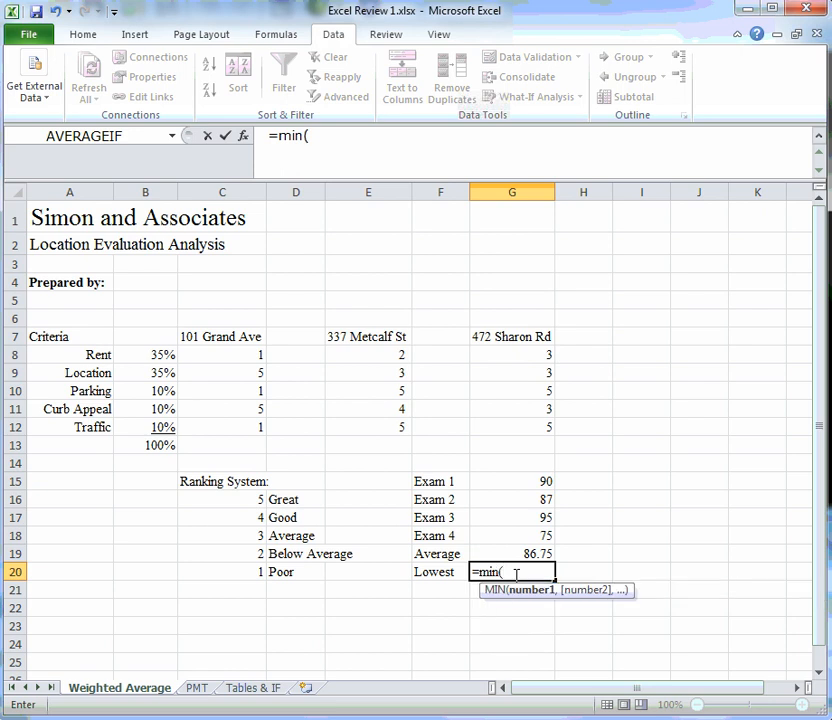
pyautogui.click(538, 482)
pyautogui.moveTo(538, 482); pyautogui.dragTo(542, 531)
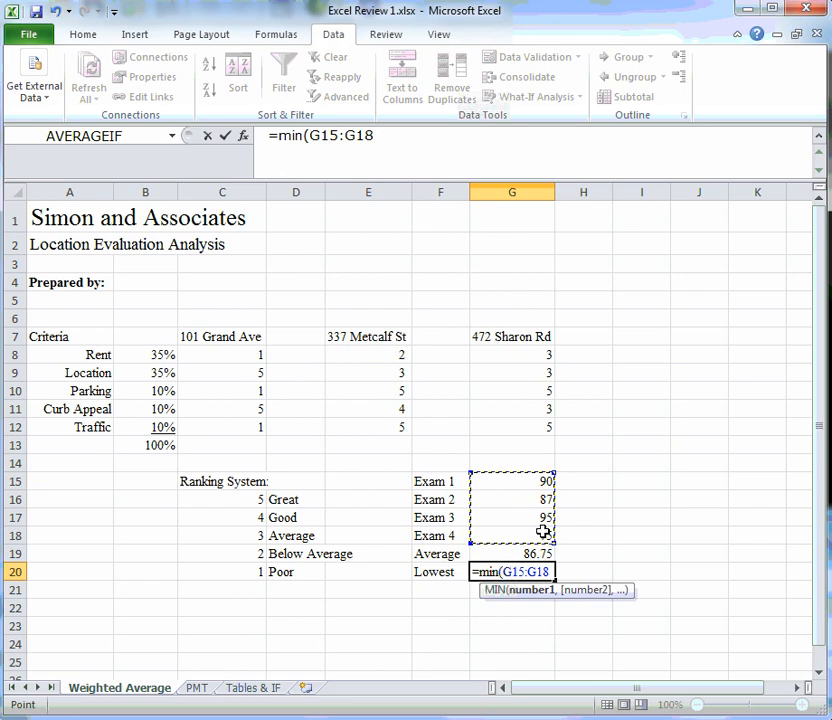
pyautogui.press('Return')
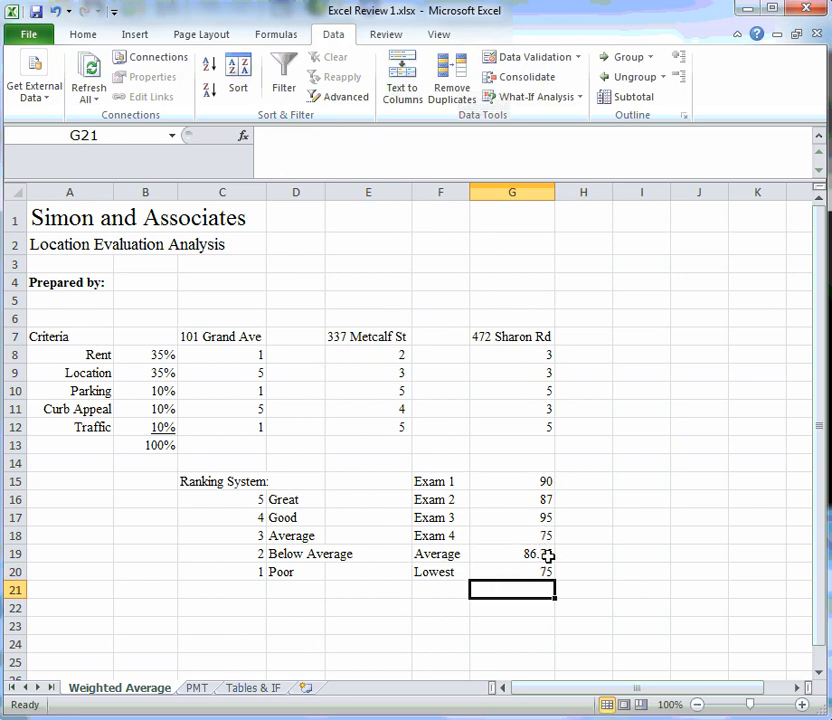
# Step: Label cell F21 as Highest and calculate the highest exam score from G15:G18 in G21 with the MAX function
pyautogui.click(448, 592)
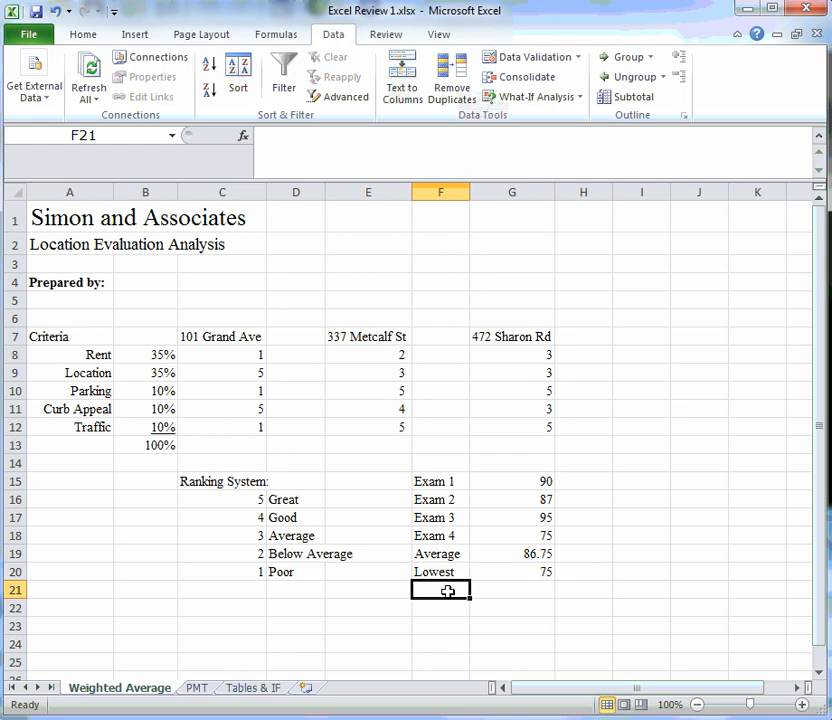
pyautogui.write('Highest')
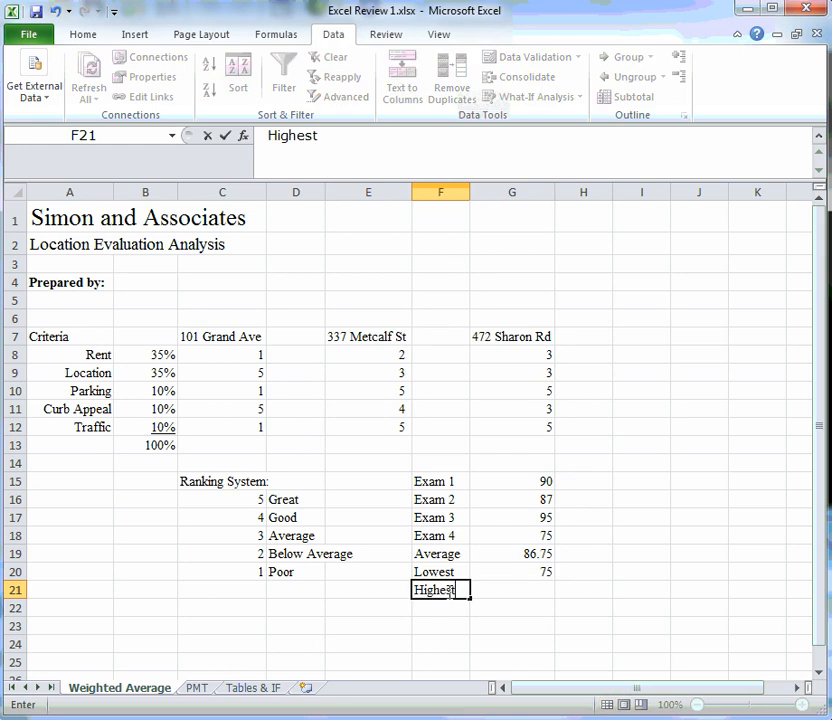
pyautogui.click(508, 591)
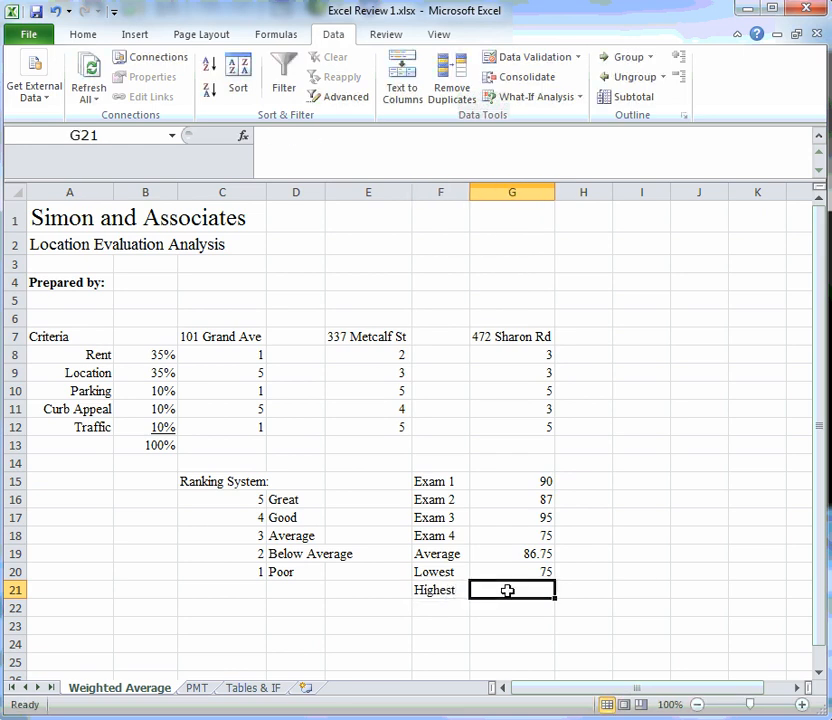
pyautogui.write('=')
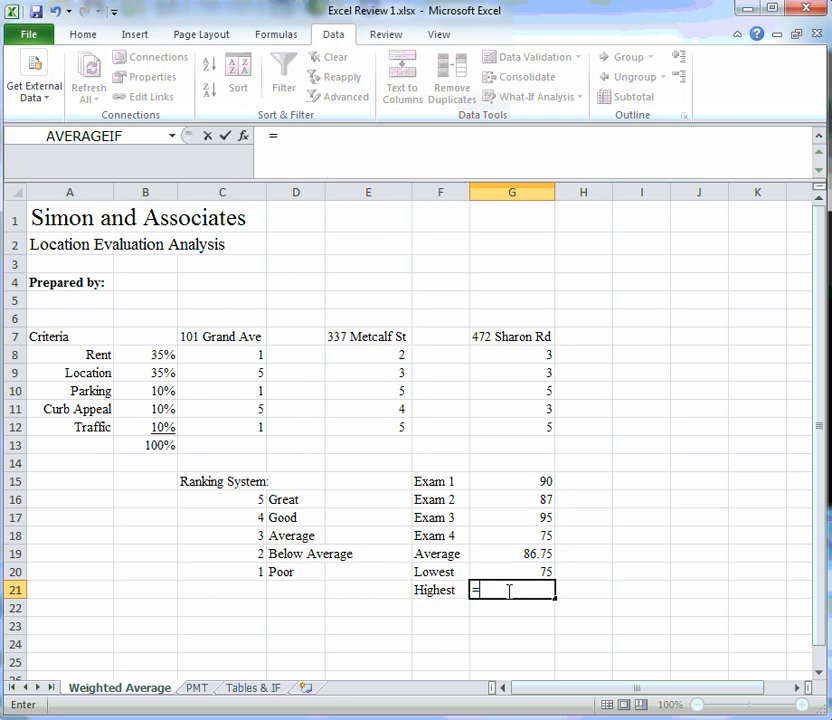
pyautogui.write('ma')
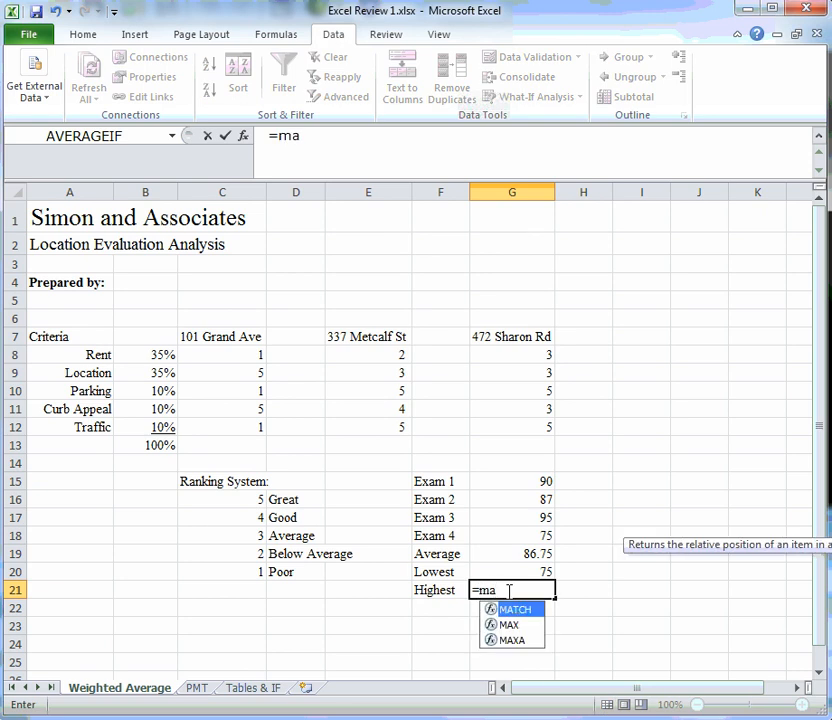
pyautogui.write('x(')
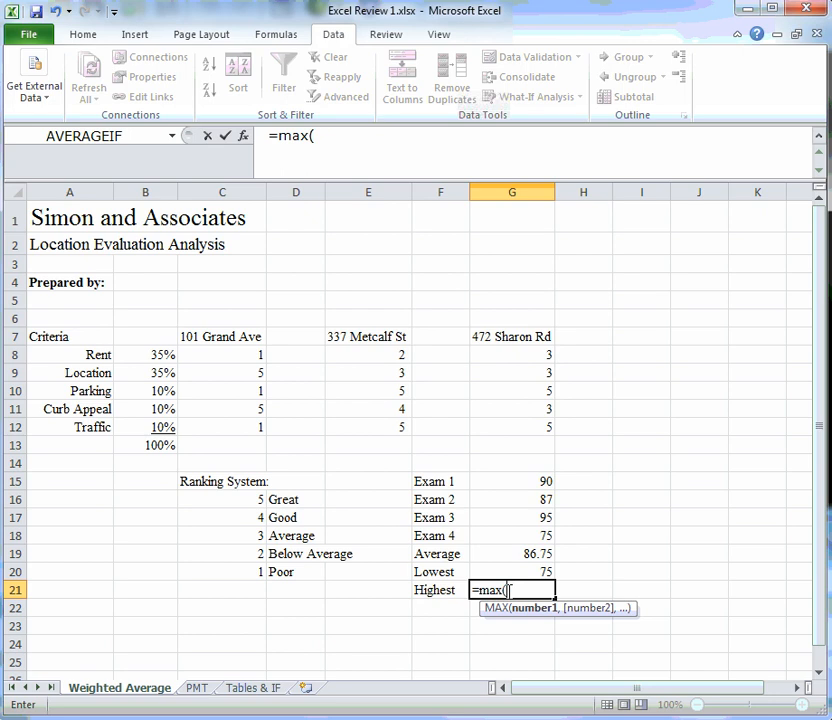
pyautogui.moveTo(541, 482); pyautogui.dragTo(544, 529)
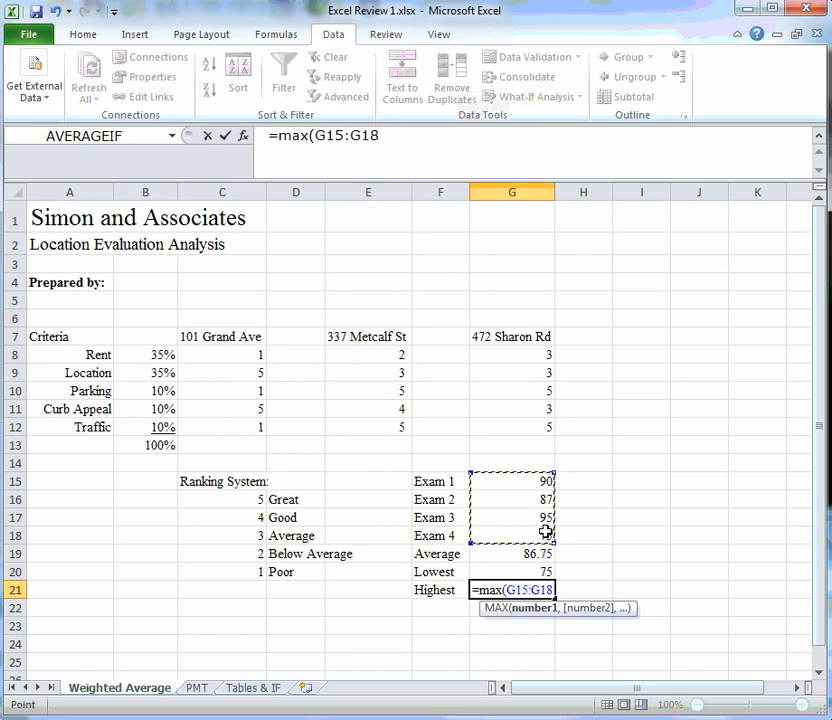
pyautogui.press('Return')
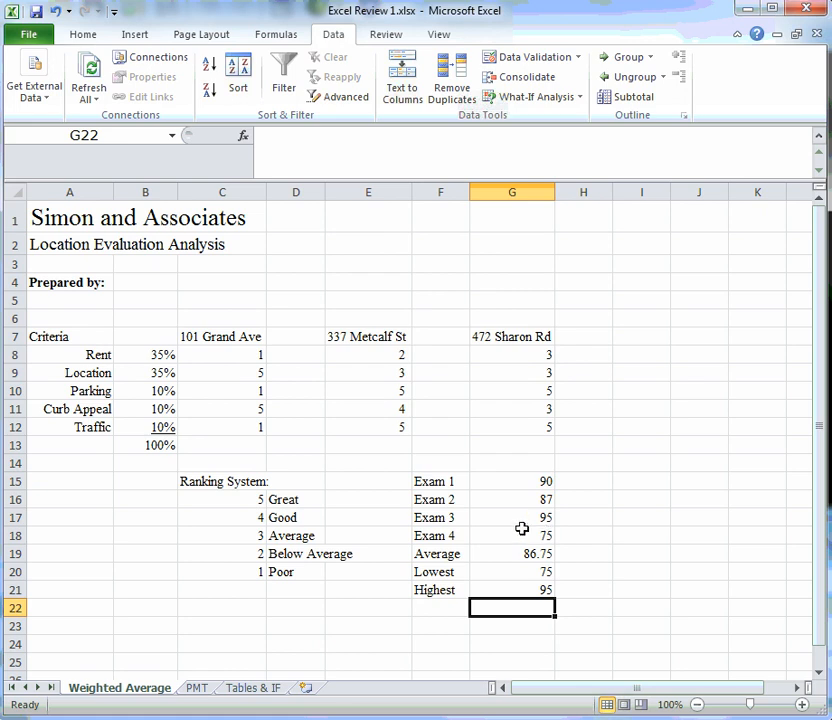
# Step: Clear all exam labels, scores and summary formulas from the range F15:G21
pyautogui.moveTo(434, 480); pyautogui.dragTo(545, 588)
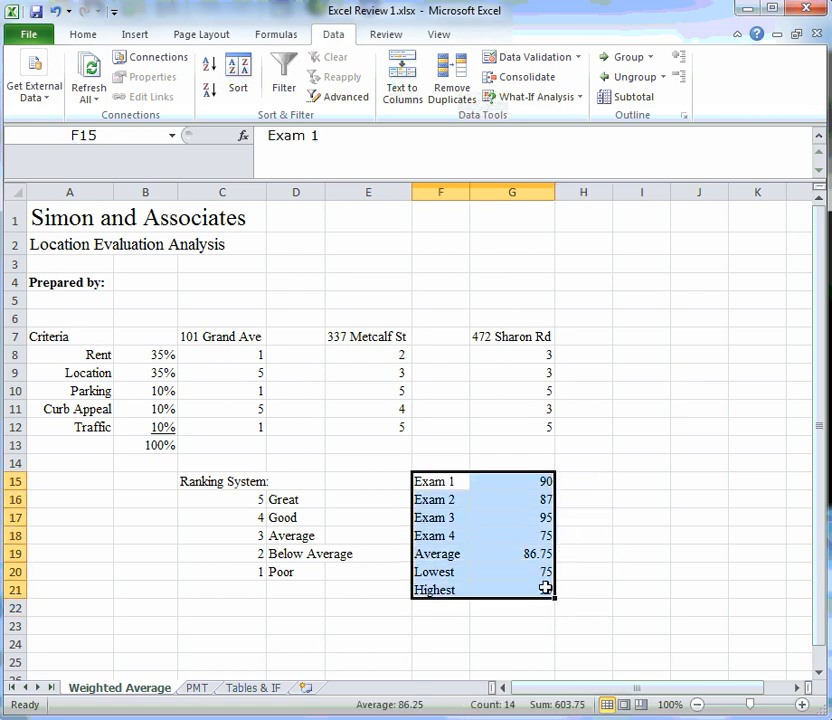
pyautogui.write('.')
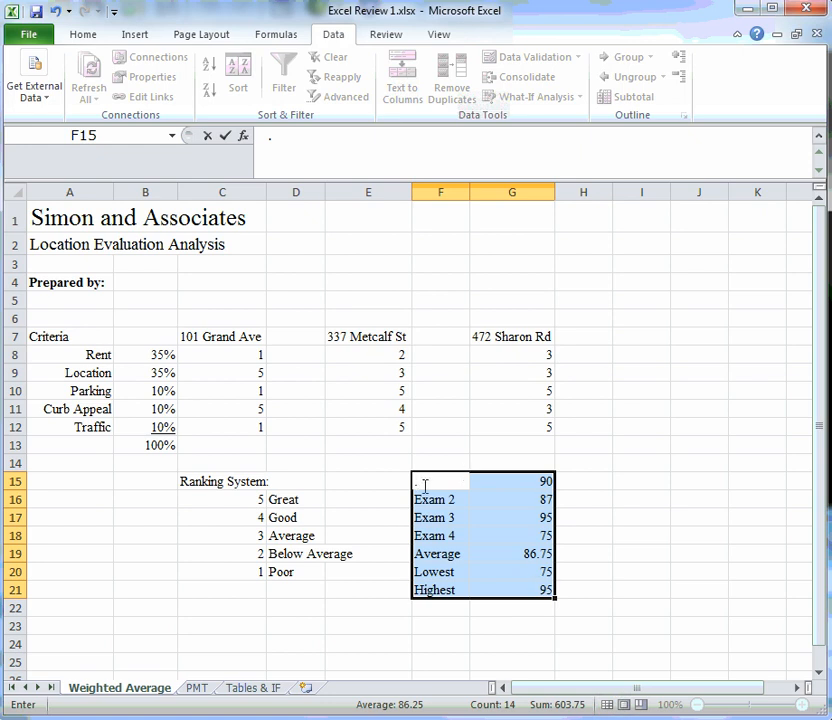
pyautogui.press('BackSpace')
pyautogui.click(399, 481)
pyautogui.click(423, 482)
pyautogui.moveTo(423, 482); pyautogui.dragTo(535, 596)
pyautogui.press('Delete')
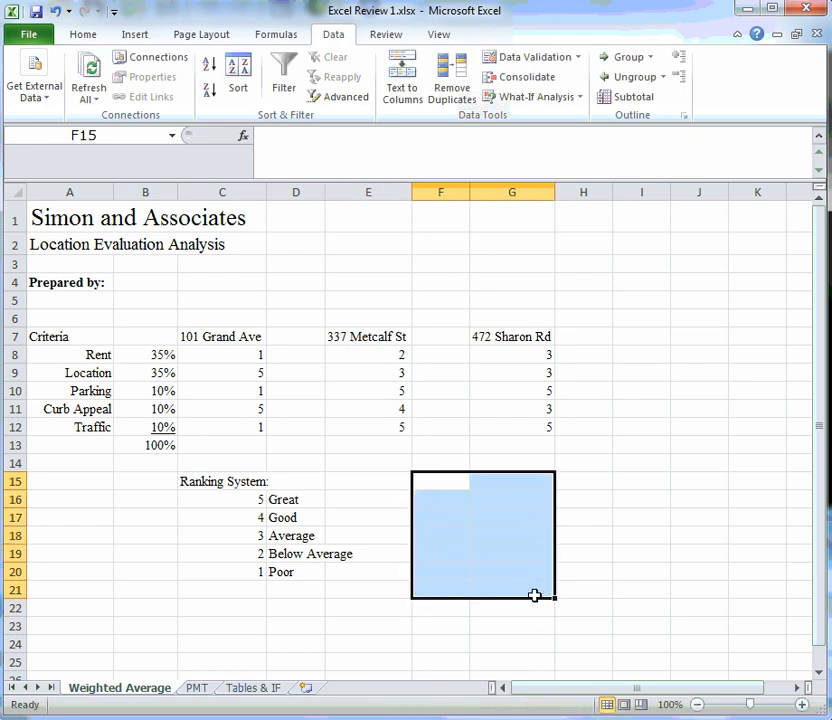
pyautogui.click(625, 594)
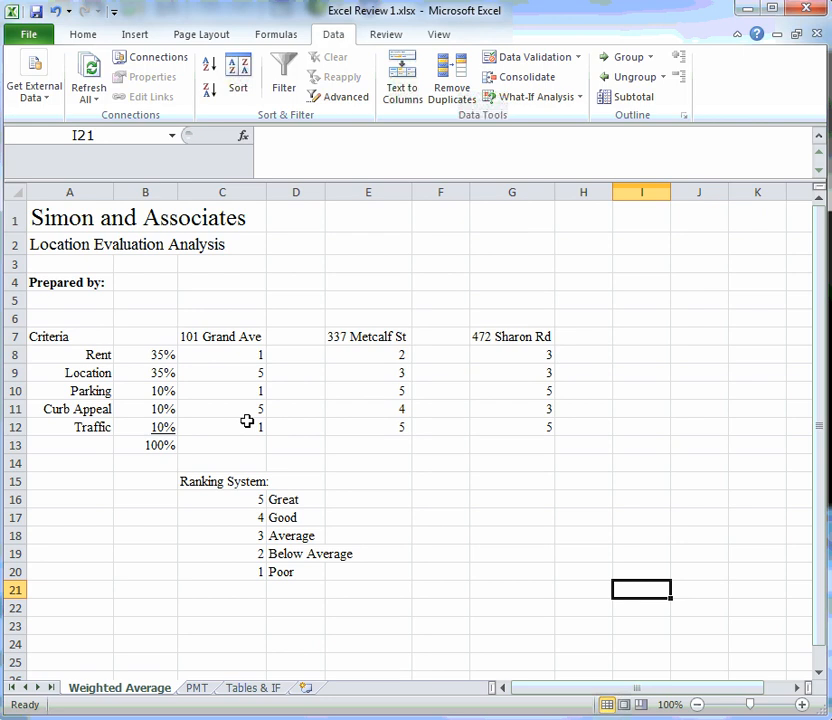
# Step: Enter the heading Weighted Average GA in cell D7, beside the 101 Grand Ave heading
pyautogui.click(295, 337)
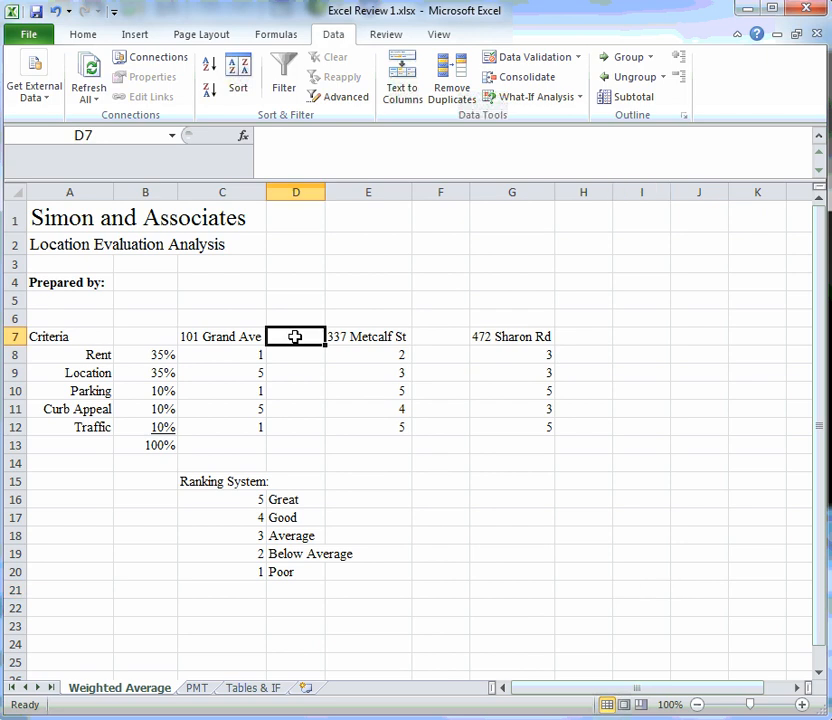
pyautogui.write('Wei')
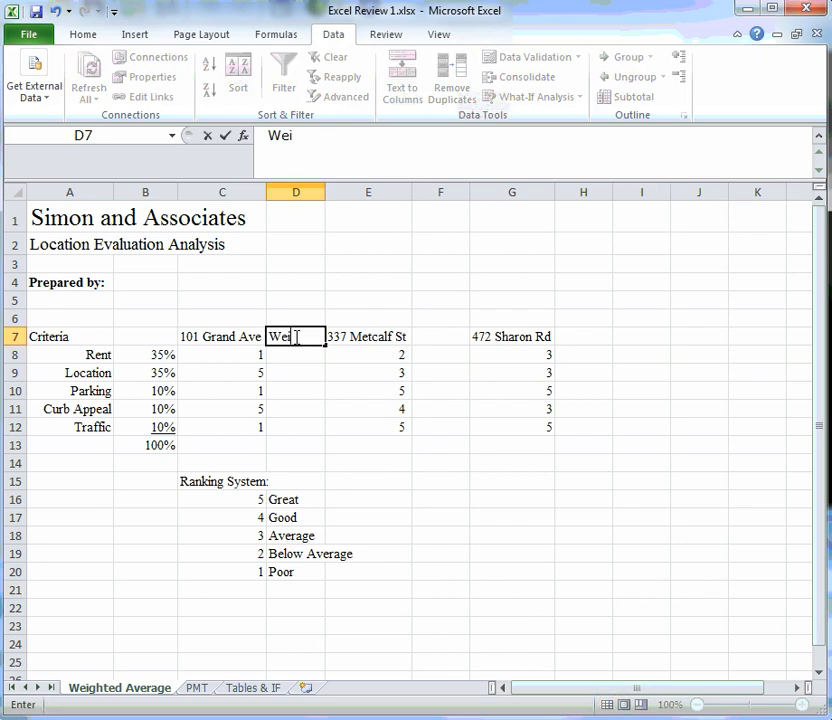
pyautogui.write('ghted A')
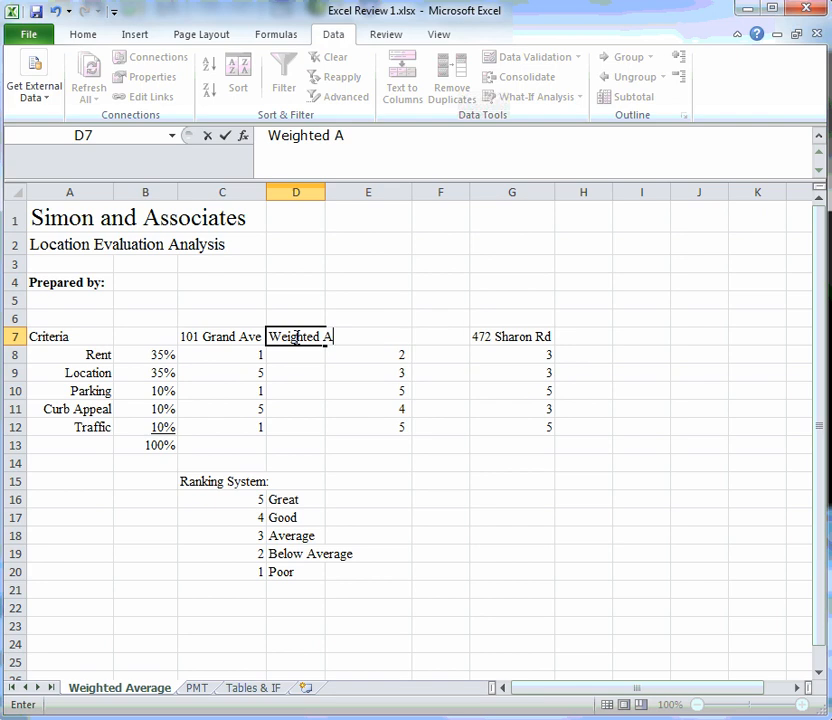
pyautogui.write('verage ')
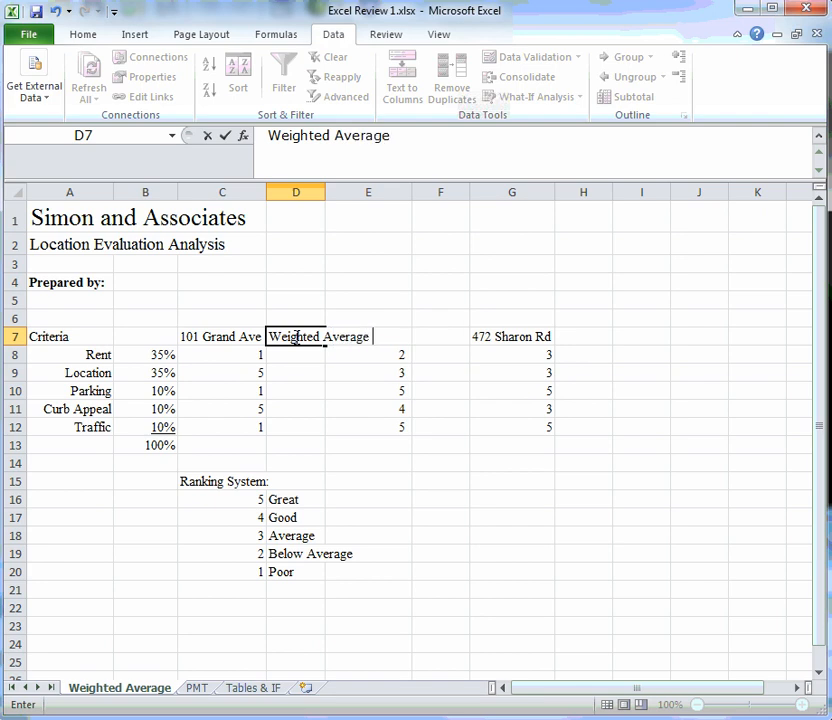
pyautogui.write('GA')
pyautogui.press('Tab')
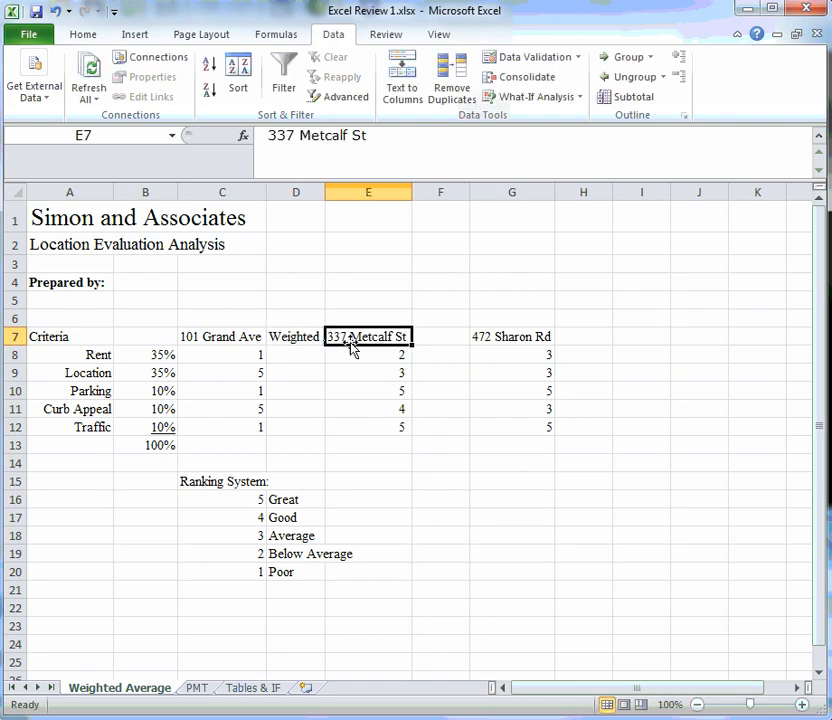
# Step: Copy the heading text from D7 into F7 and H7, and autofit the widths of columns F and H
pyautogui.click(300, 336)
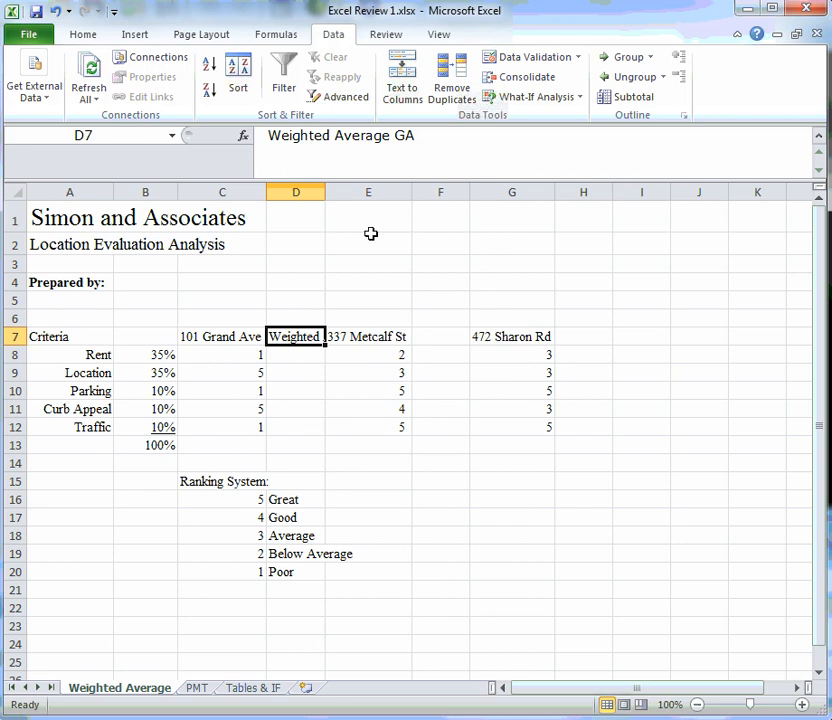
pyautogui.moveTo(414, 135); pyautogui.dragTo(266, 135)
pyautogui.hotkey('ctrl', 'c')
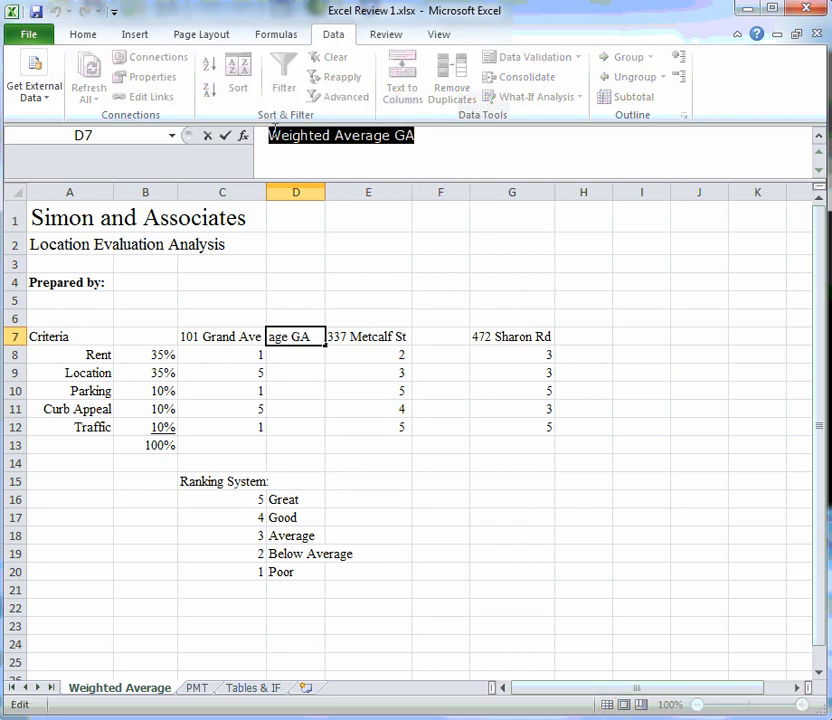
pyautogui.click(447, 337)
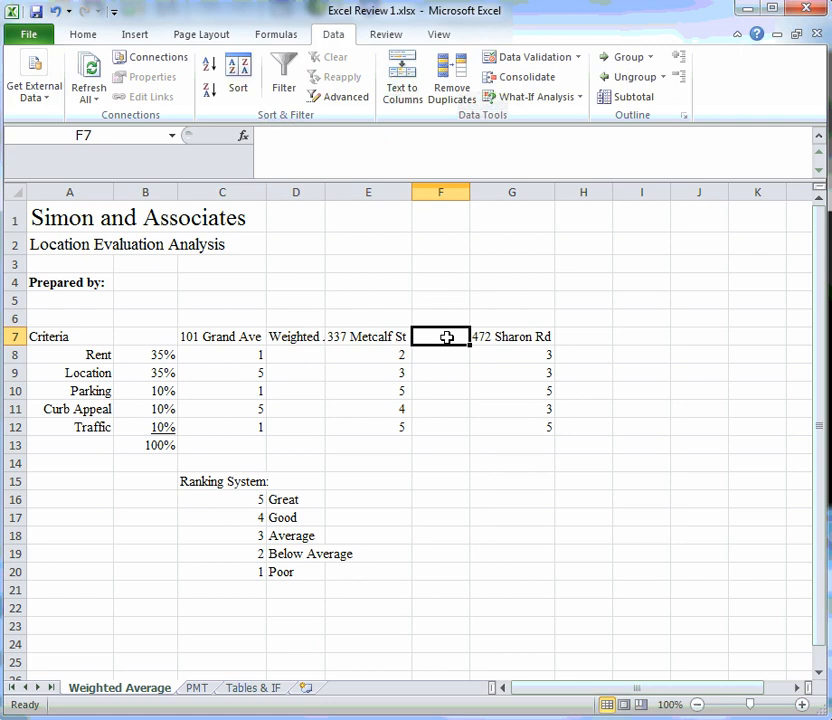
pyautogui.hotkey('ctrl', 'v')
pyautogui.click(586, 338)
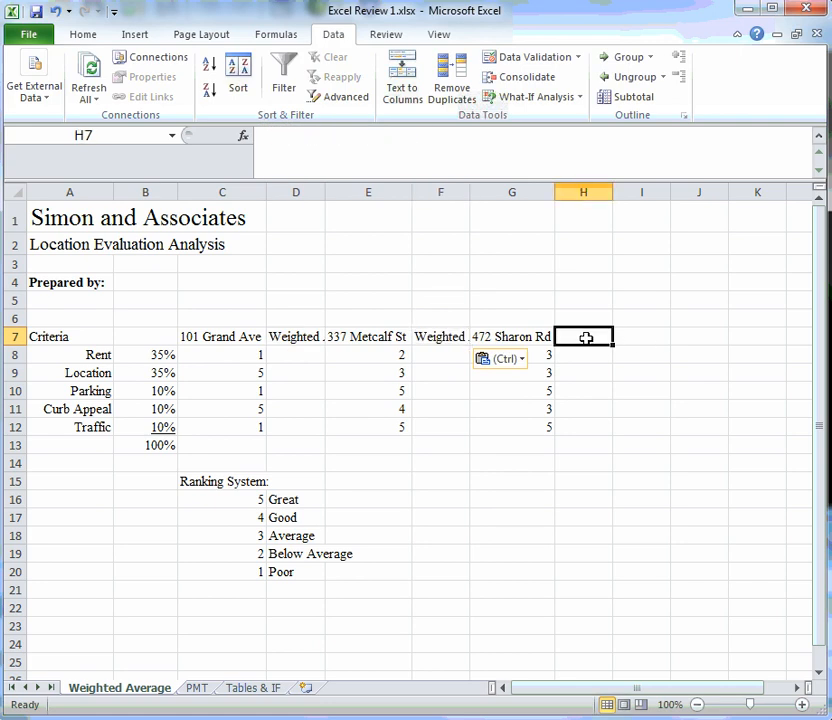
pyautogui.hotkey('ctrl', 'v')
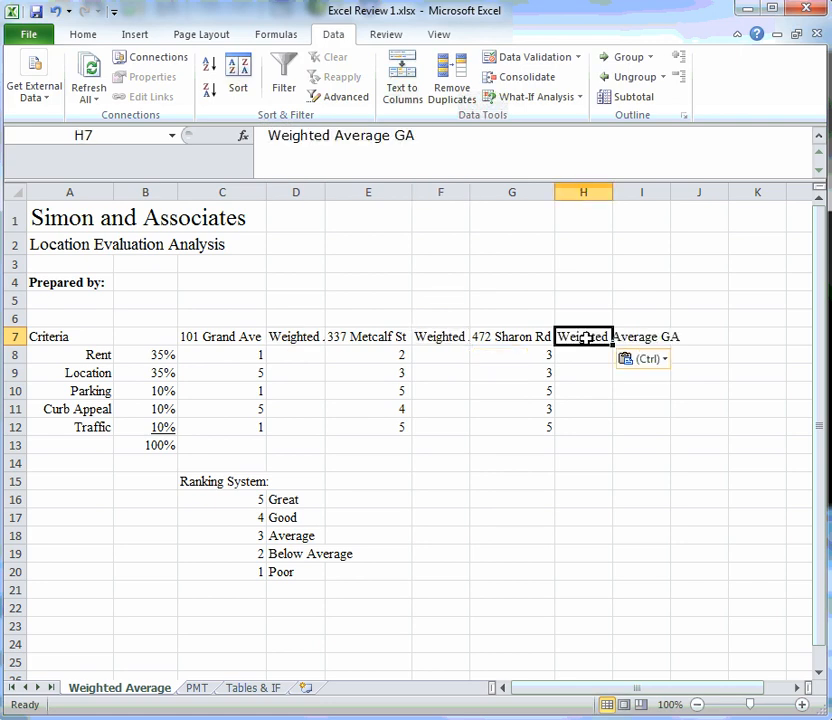
pyautogui.doubleClick(469, 196)
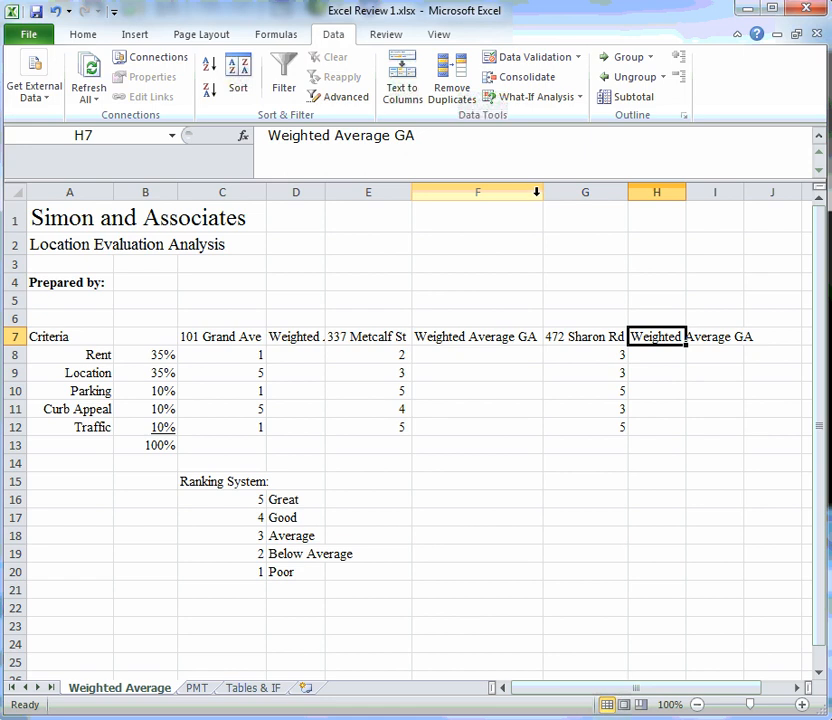
pyautogui.doubleClick(685, 193)
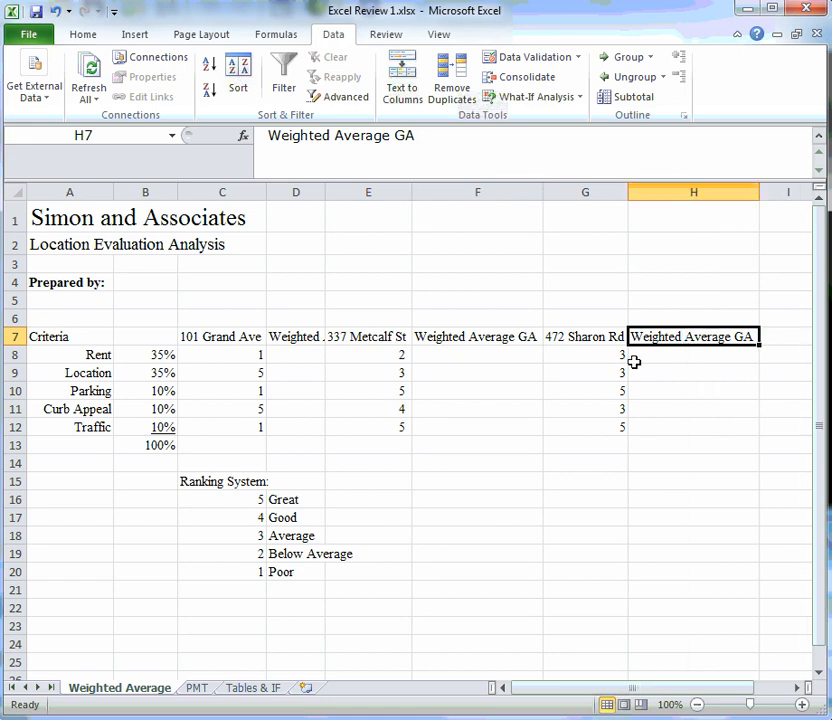
# Step: Change the heading in cell F7 to Weighted Average MC
pyautogui.click(519, 339)
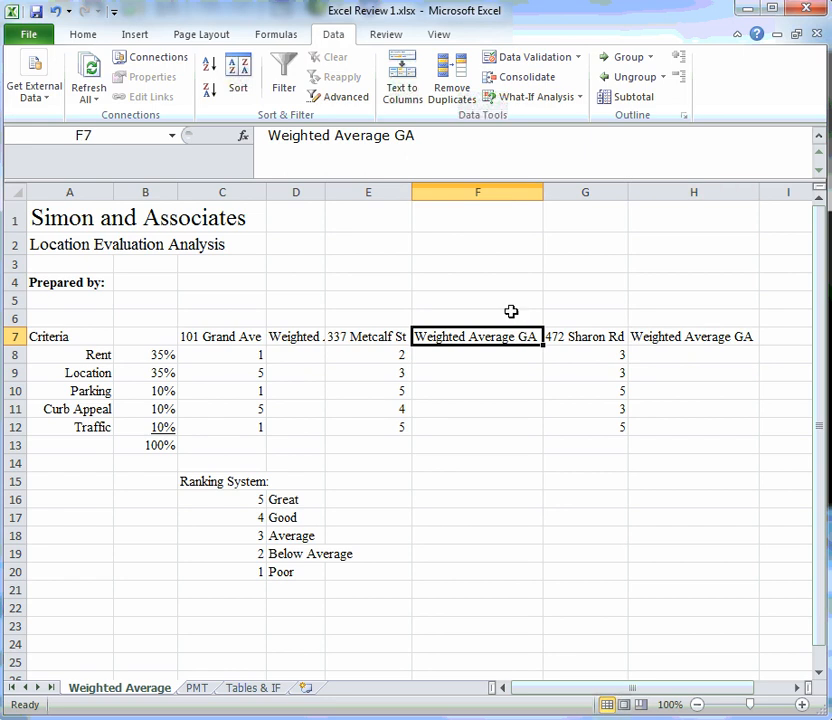
pyautogui.click(413, 137)
pyautogui.press('BackSpace')
pyautogui.press('BackSpace')
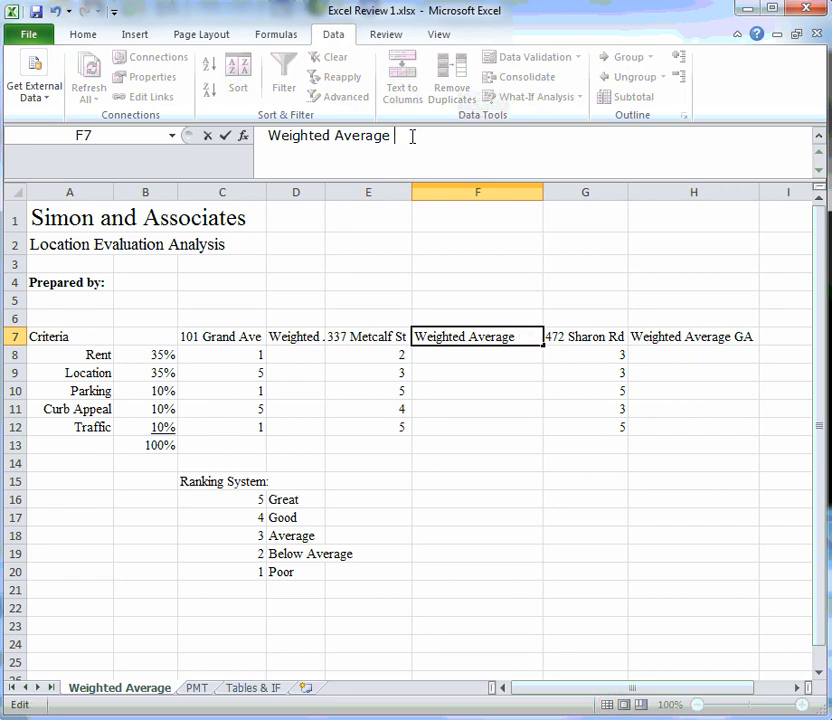
pyautogui.write('m')
pyautogui.press('BackSpace')
pyautogui.write('MC')
pyautogui.hotkey('ctrl', 'Return')
# Step: Change the heading in cell H7 to Weighted Average SR, and autofit the width of column D
pyautogui.click(681, 337)
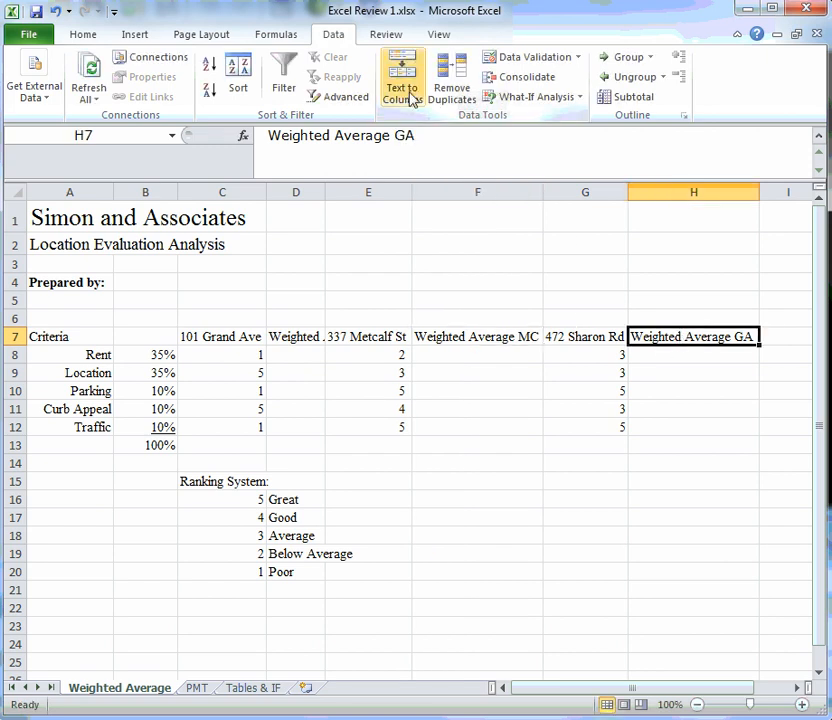
pyautogui.click(416, 135)
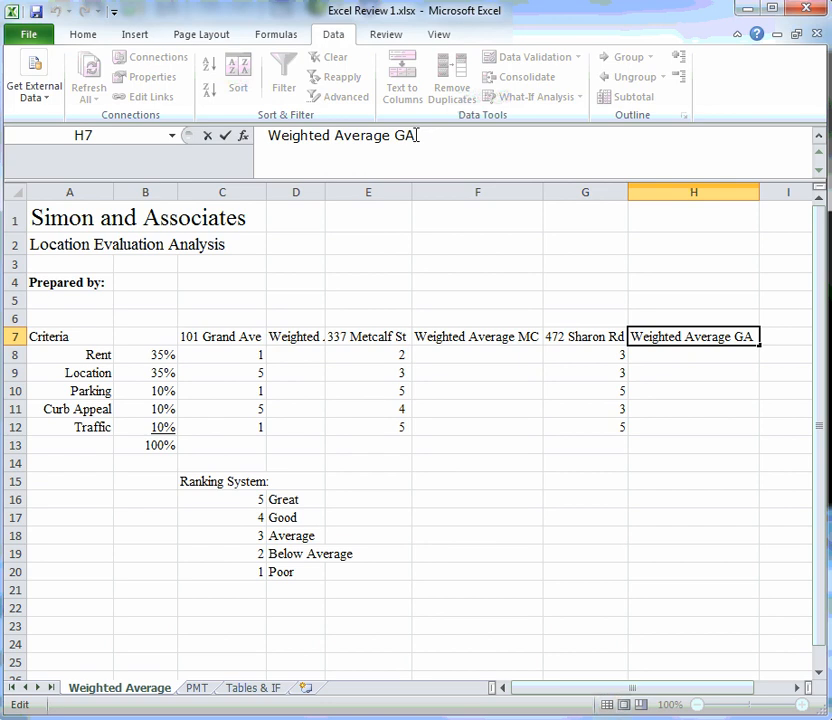
pyautogui.press('BackSpace')
pyautogui.press('BackSpace')
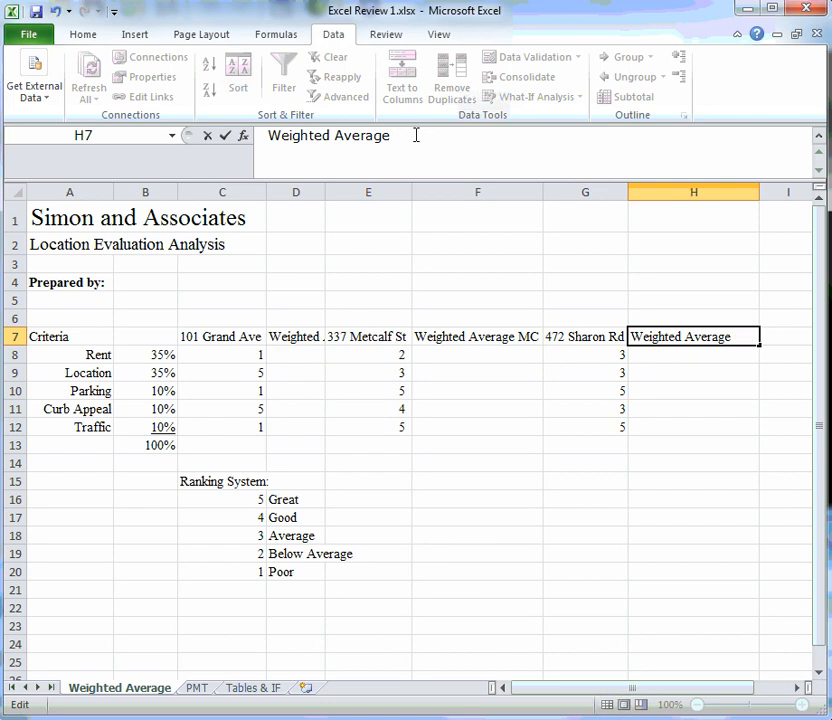
pyautogui.write('SR')
pyautogui.click(663, 410)
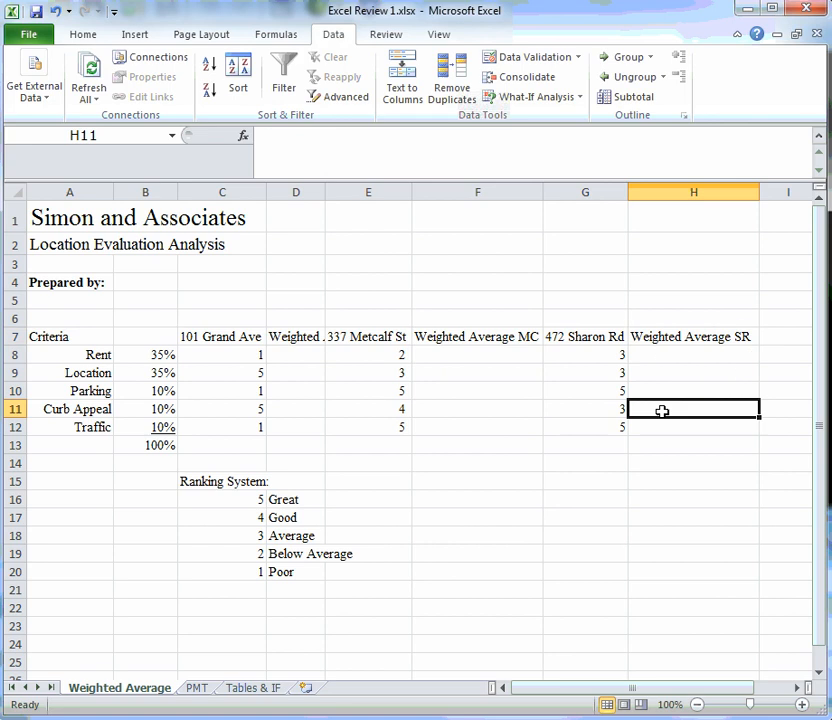
pyautogui.click(300, 357)
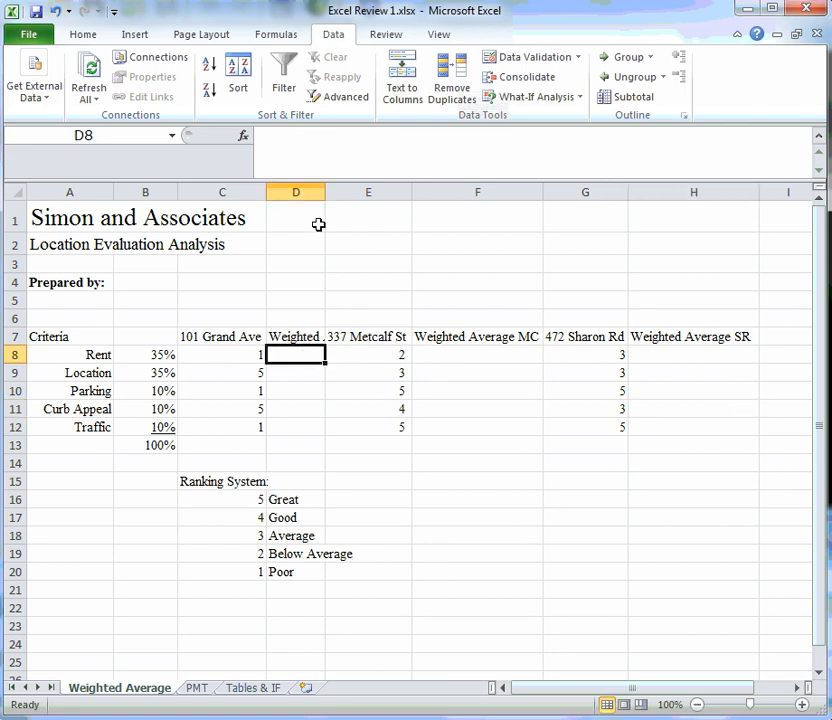
pyautogui.doubleClick(325, 192)
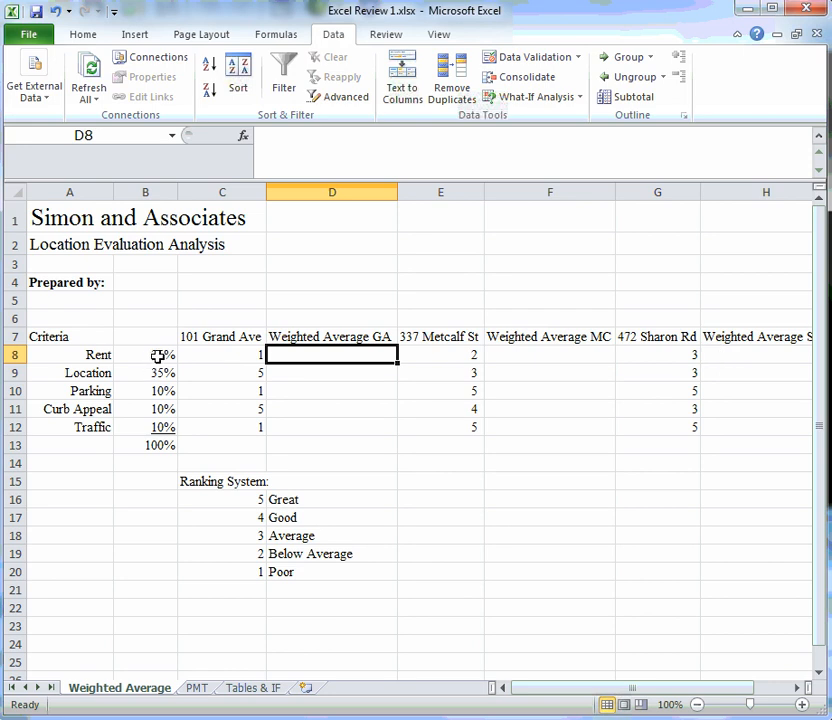
# Step: Start a formula in cell D8 that multiplies the Rent weight in B8 by the 101 Grand Ave score in C8
pyautogui.moveTo(156, 357); pyautogui.dragTo(164, 427)
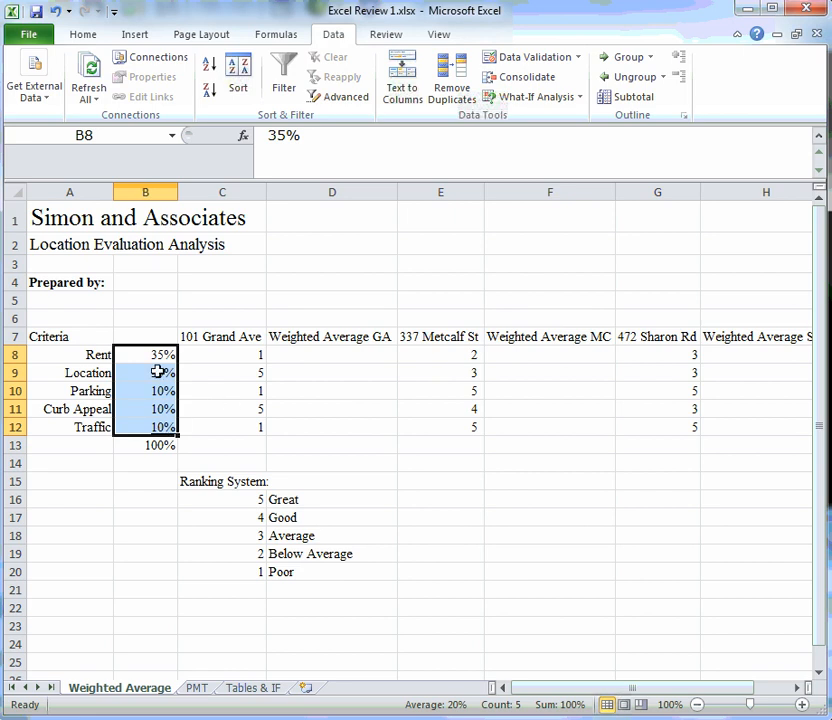
pyautogui.click(346, 357)
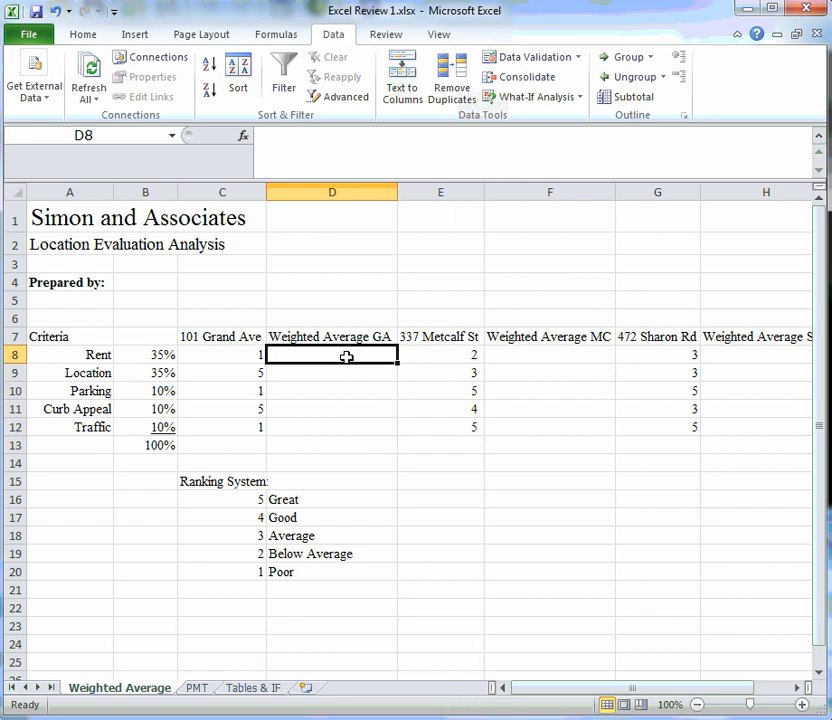
pyautogui.write('=')
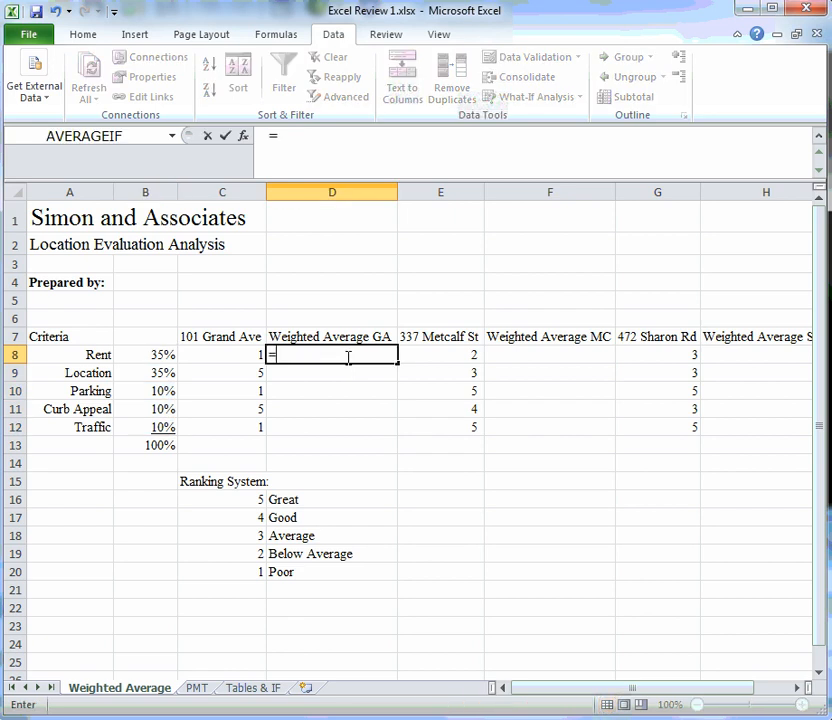
pyautogui.click(147, 357)
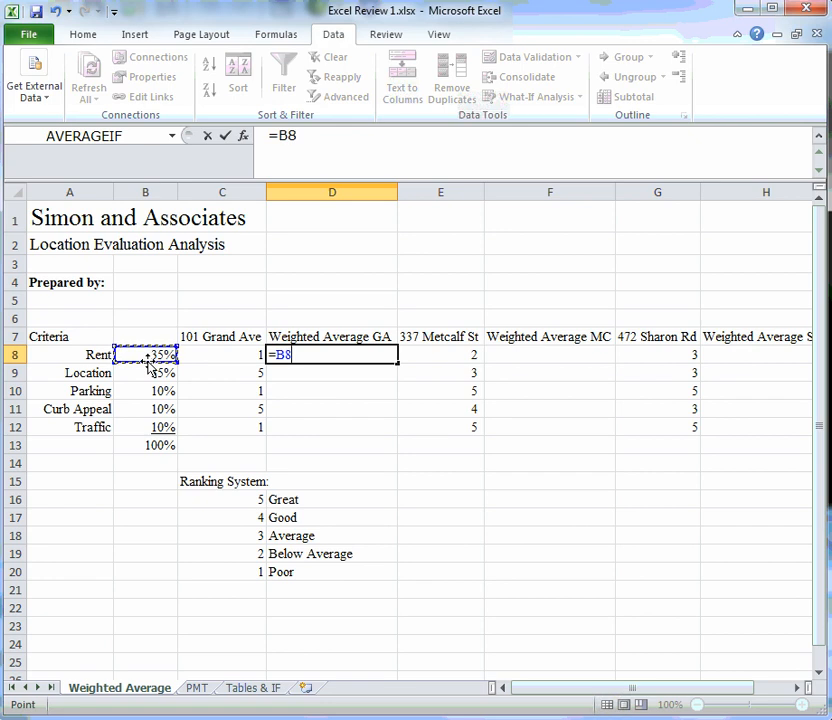
pyautogui.write('*')
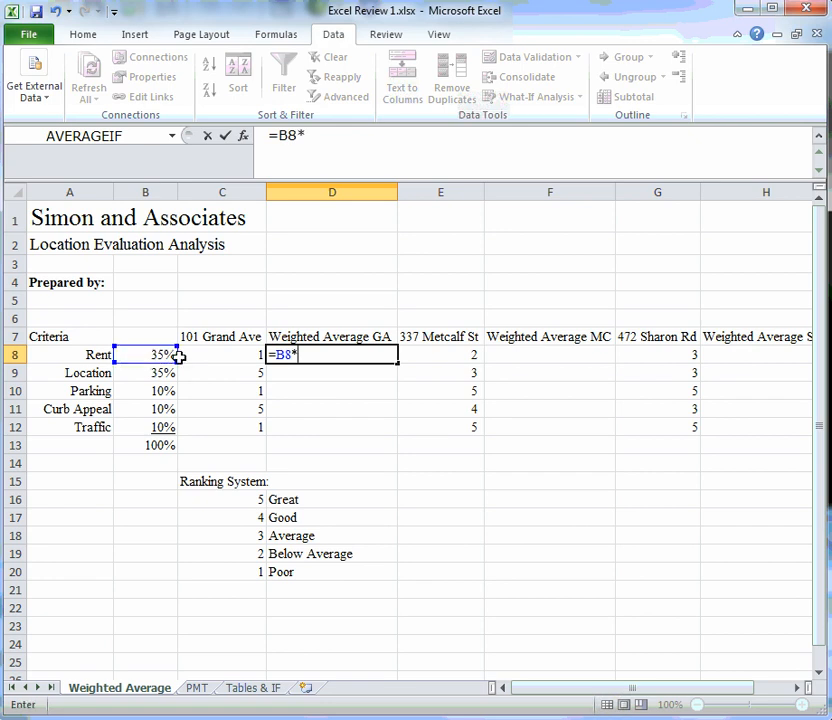
pyautogui.click(228, 356)
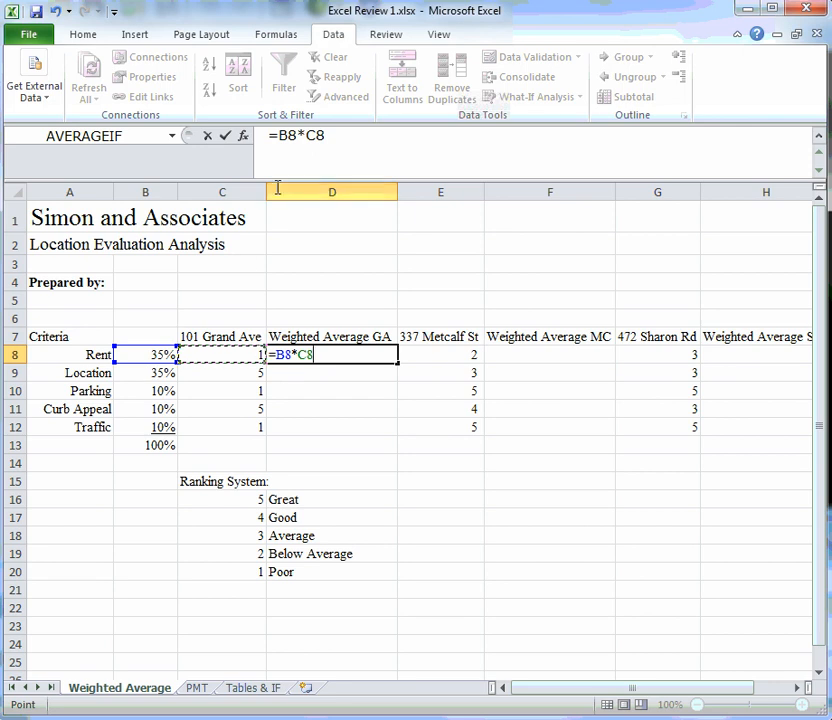
# Step: Make the weight's column reference absolute so D8 reads =$B8*C8, and fill the formula down through D12
pyautogui.click(279, 136)
pyautogui.click(279, 136)
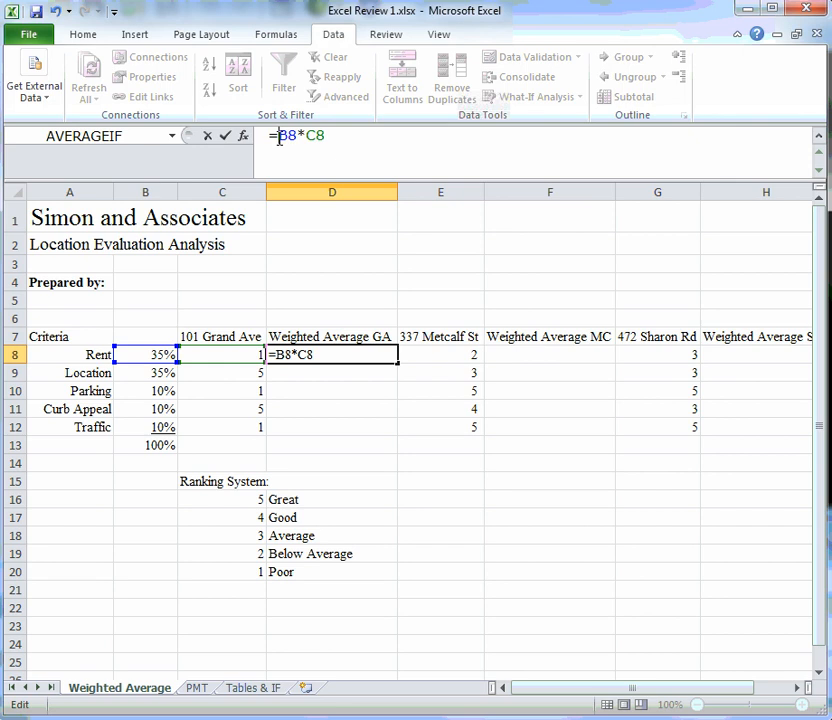
pyautogui.write('$')
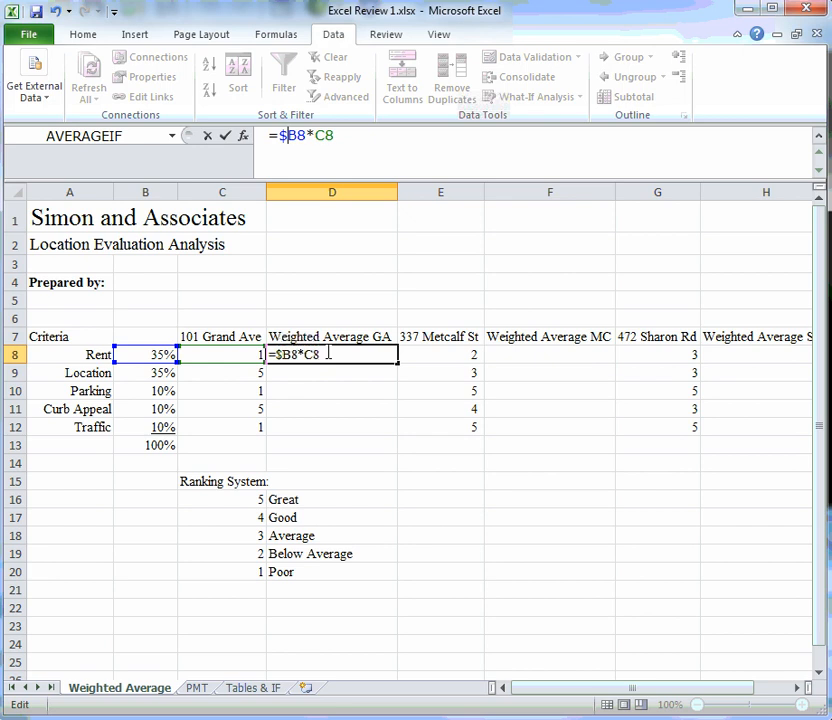
pyautogui.write('$')
pyautogui.press('Return')
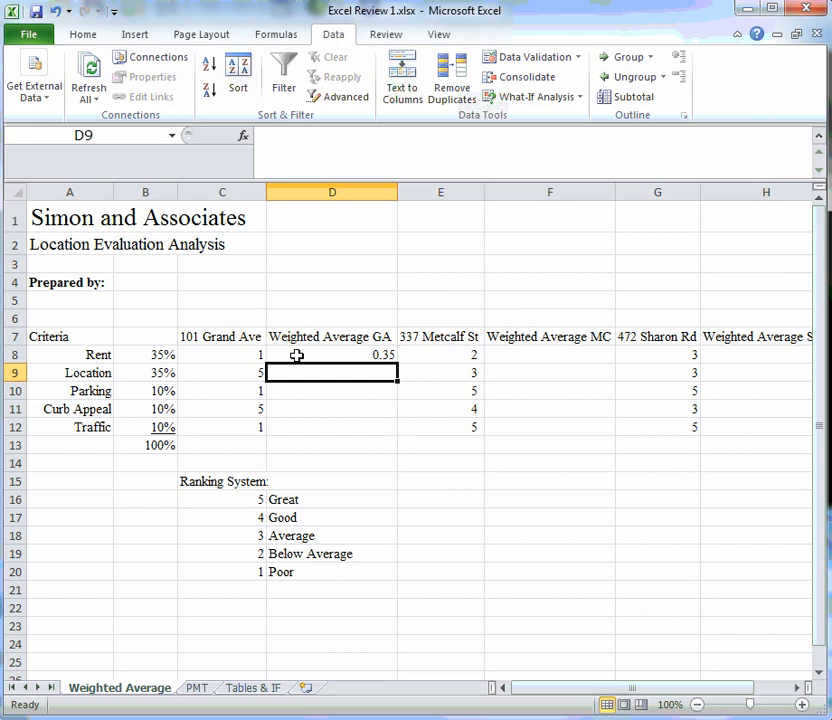
pyautogui.click(373, 356)
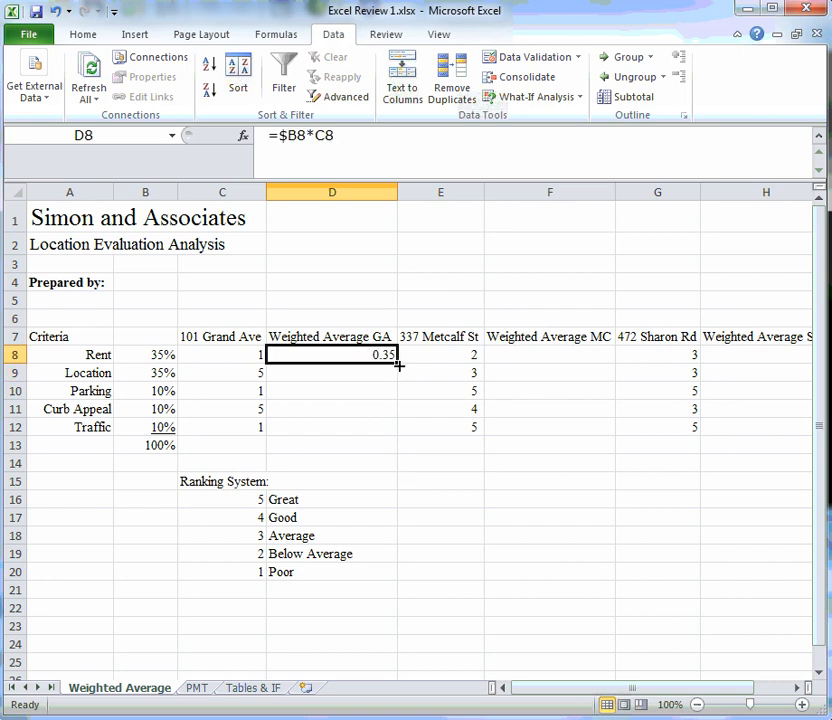
pyautogui.moveTo(398, 366); pyautogui.dragTo(400, 432)
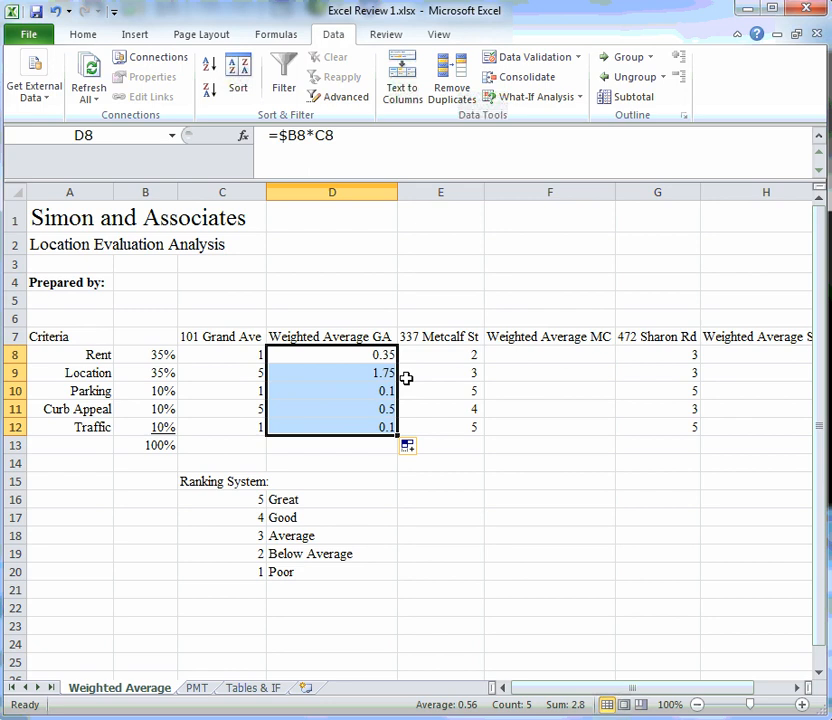
# Step: Copy the formulas in D8:D12 into F8:F12 and H8:H12 in a single paste
pyautogui.moveTo(724, 689); pyautogui.dragTo(768, 697)
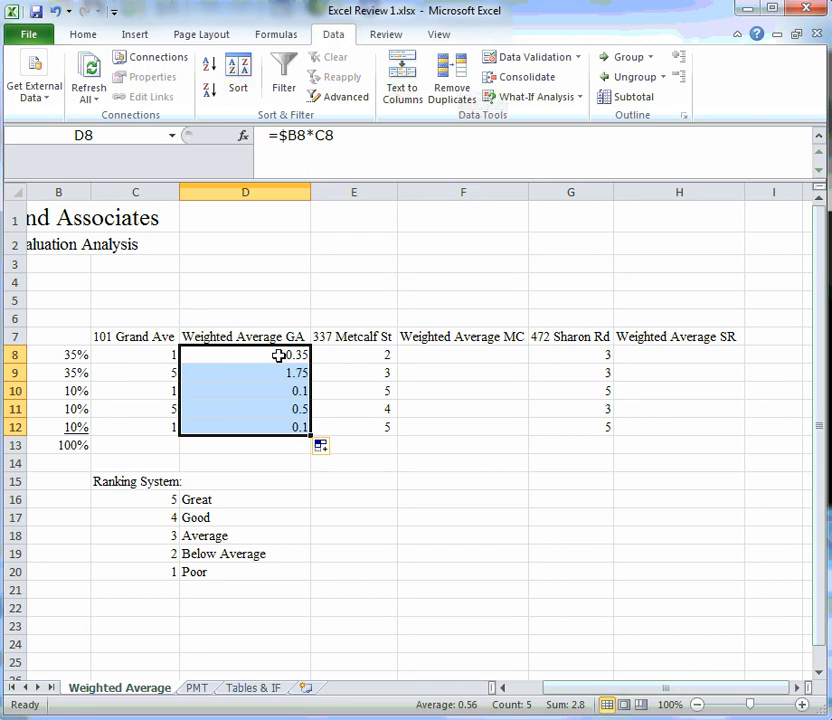
pyautogui.moveTo(279, 353); pyautogui.dragTo(288, 422)
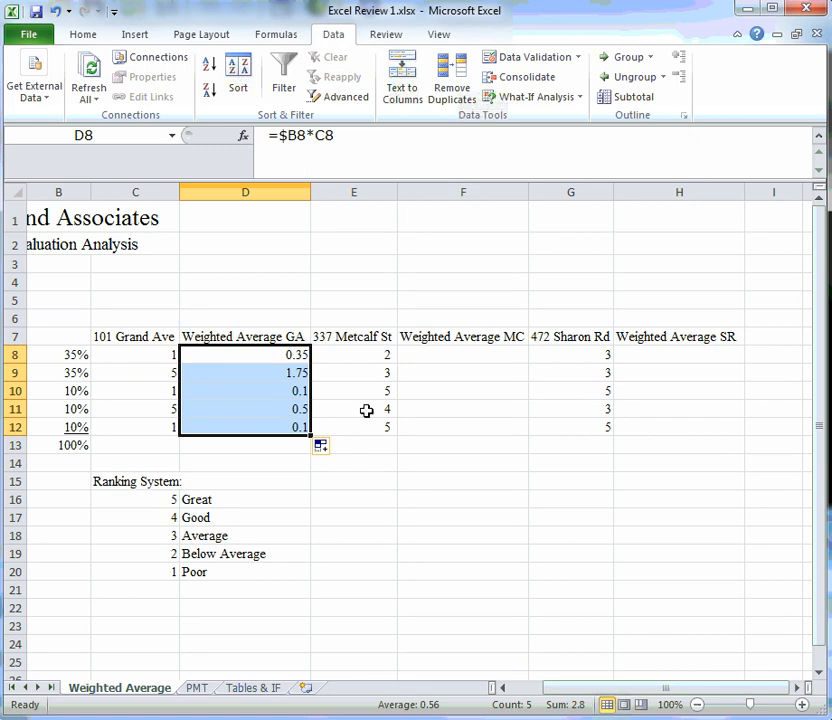
pyautogui.hotkey('ctrl', 'c')
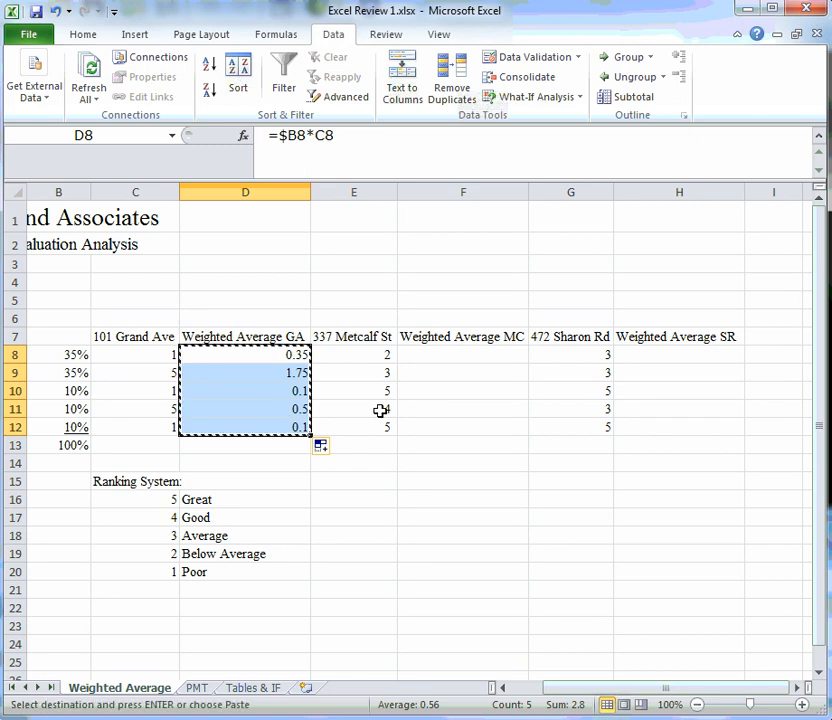
pyautogui.click(445, 360)
pyautogui.moveTo(445, 363); pyautogui.dragTo(448, 428)
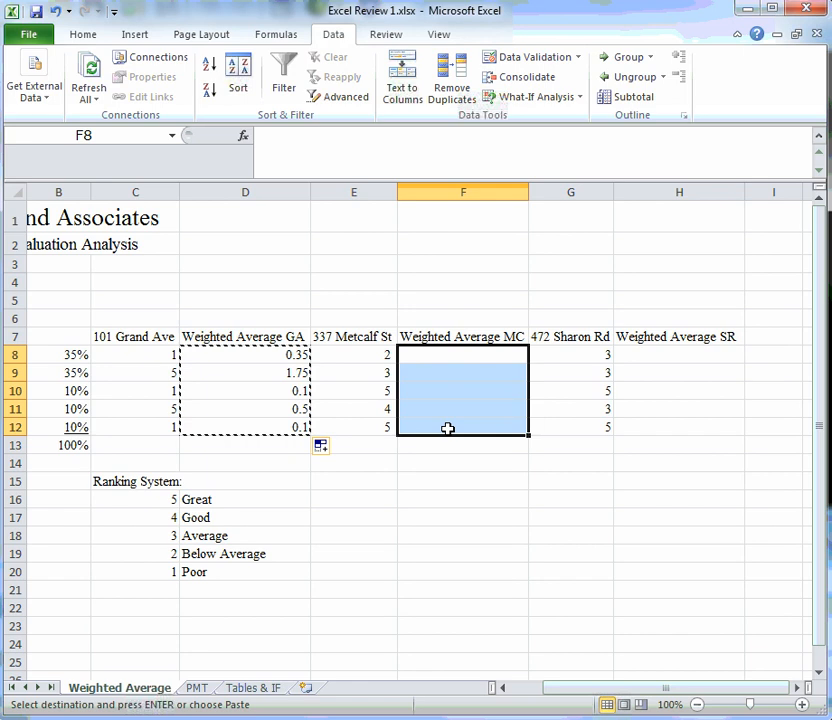
pyautogui.keyDown('ctrl'); pyautogui.click(652, 353); pyautogui.keyUp('ctrl')
pyautogui.moveTo(652, 353); pyautogui.dragTo(656, 423)
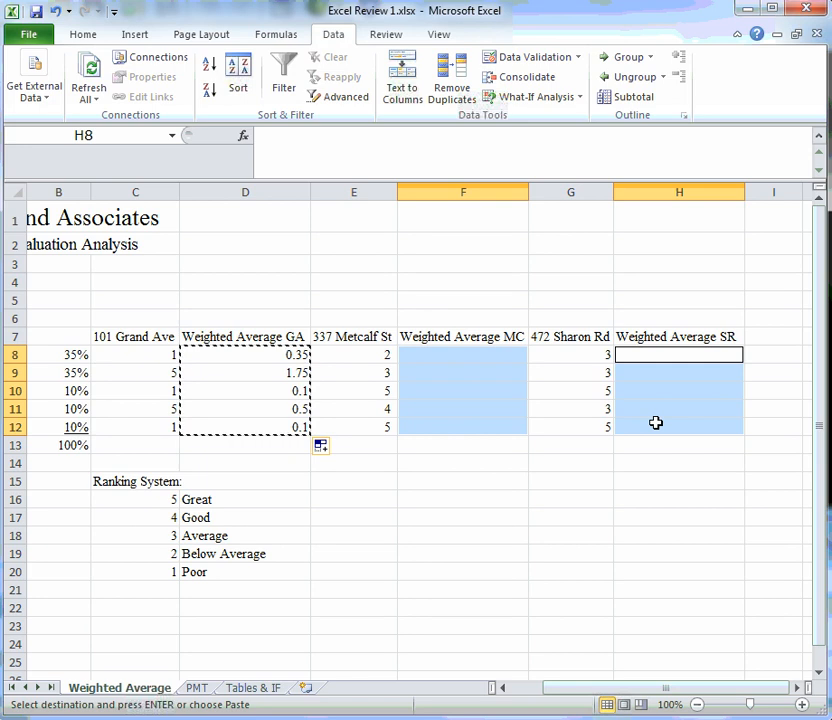
pyautogui.hotkey('ctrl', 'v')
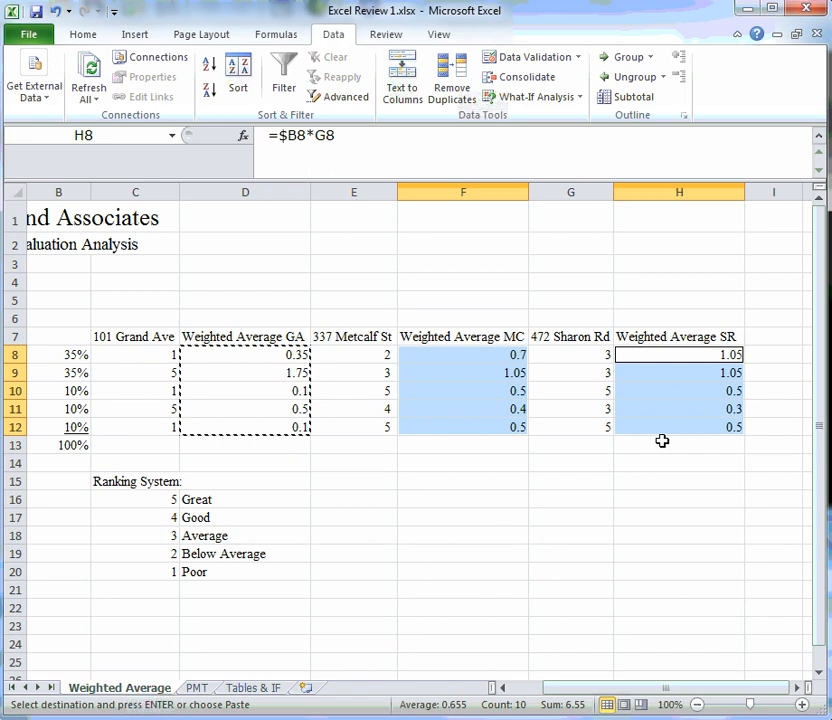
# Step: Enter the note "CTRL + C WILL COPY" in cell F17
pyautogui.click(438, 513)
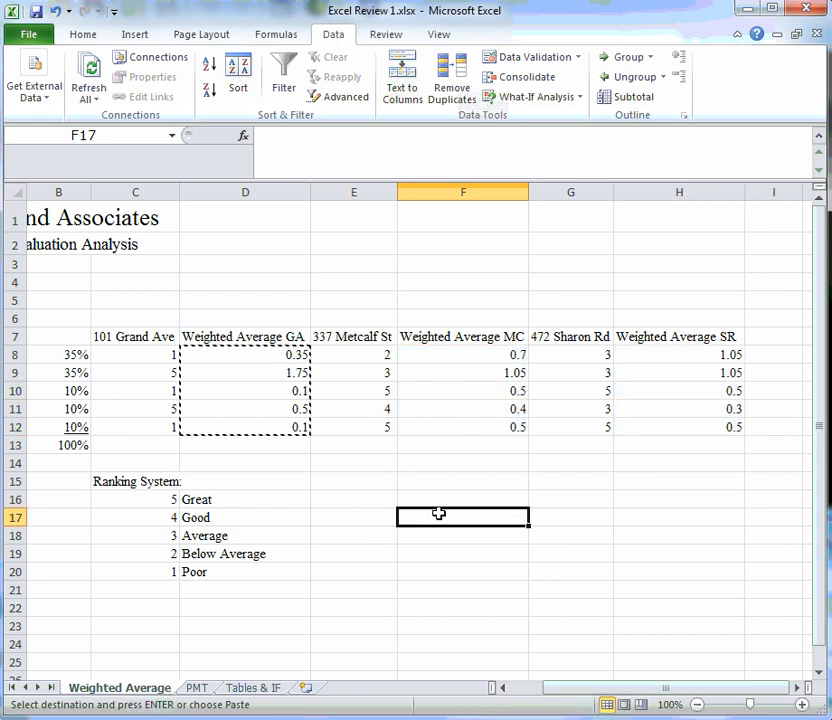
pyautogui.write('CTE')
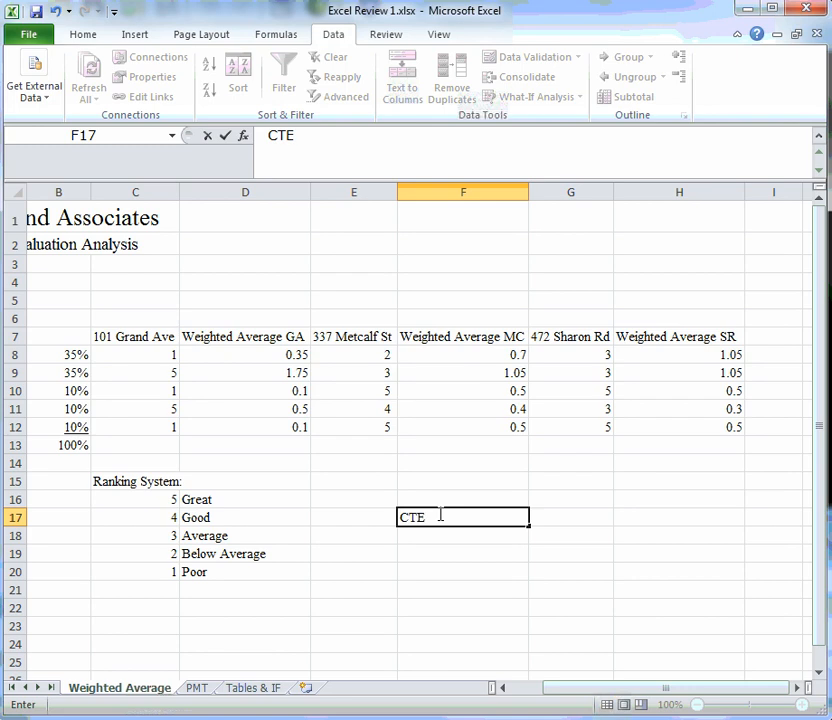
pyautogui.press('BackSpace')
pyautogui.write('RL')
pyautogui.write('+ c')
pyautogui.press('BackSpace')
pyautogui.press('BackSpace')
pyautogui.write('C')
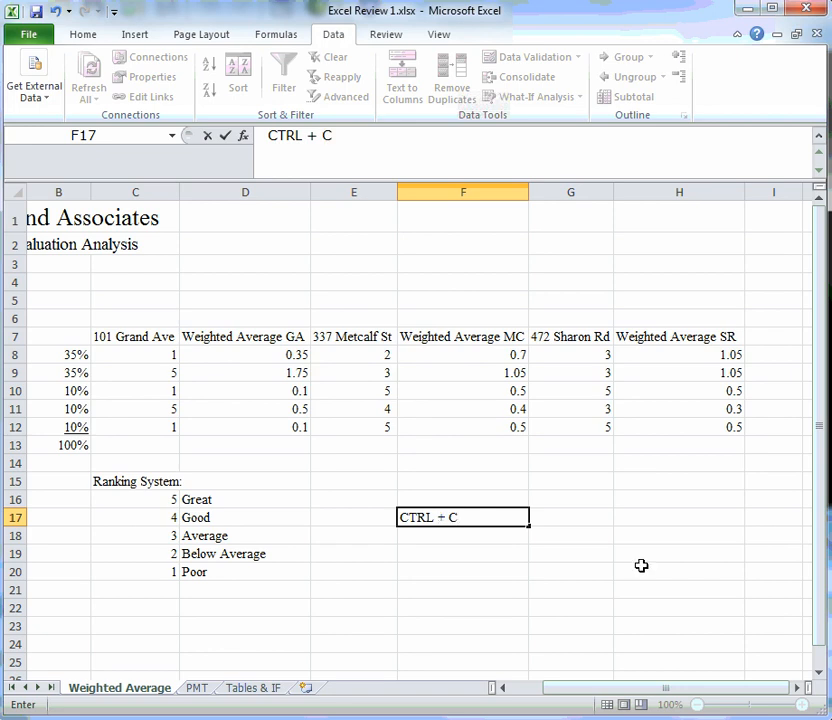
pyautogui.write('  WILL COPY')
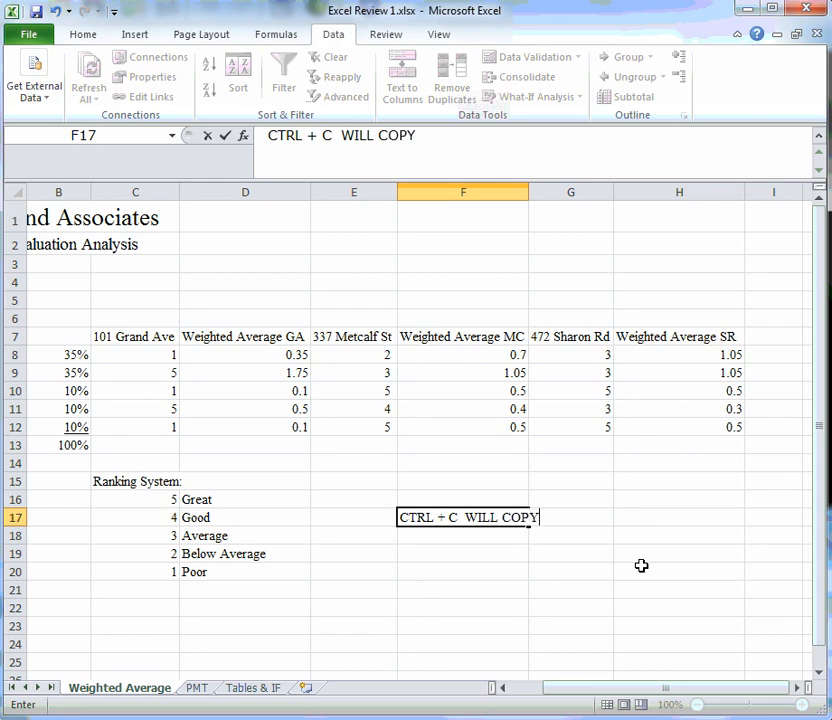
# Step: Enter the note "CTRL + V WILL PASTE" in cell F18, reusing the text of the note above
pyautogui.click(450, 537)
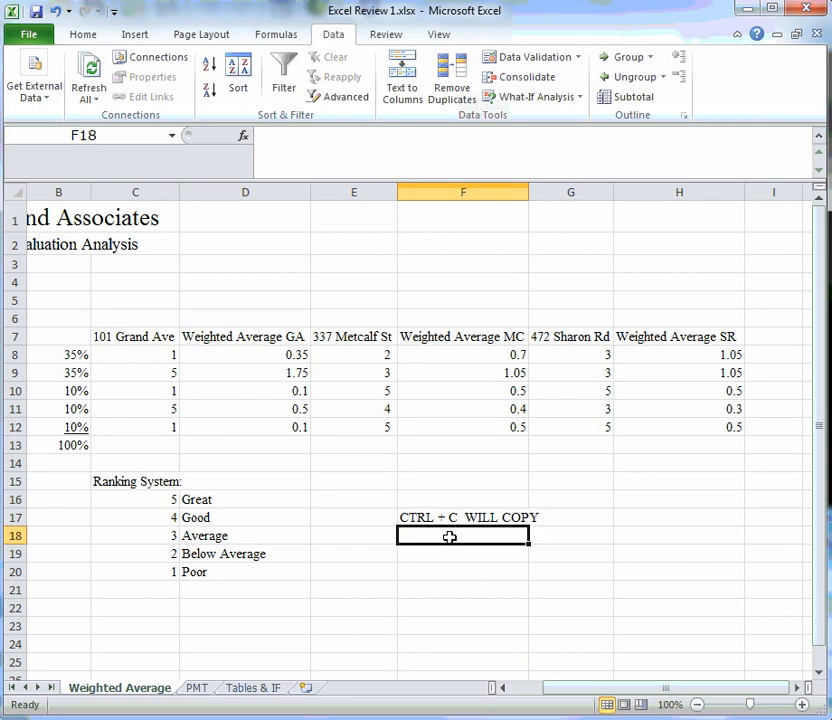
pyautogui.write('CTRL')
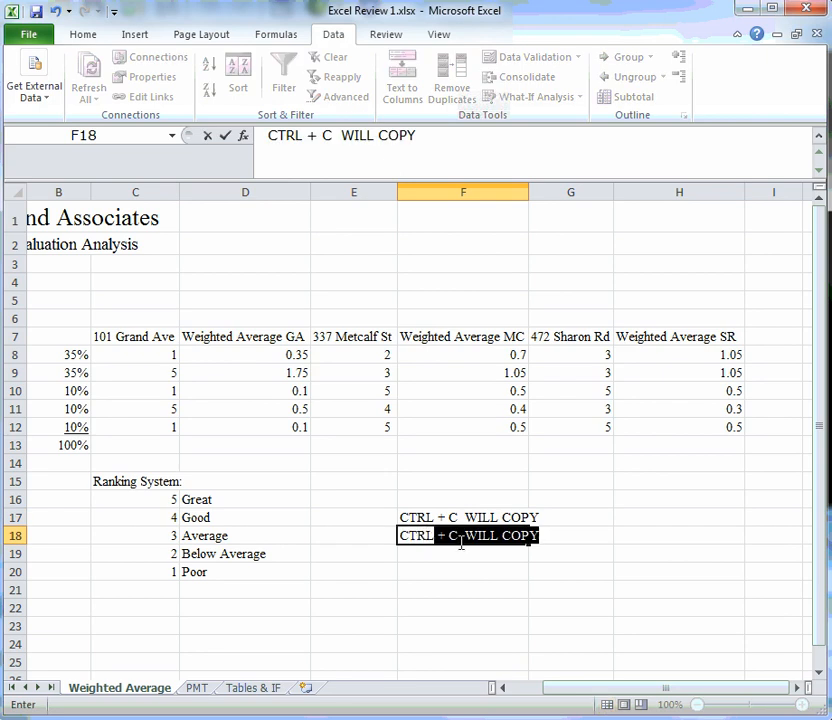
pyautogui.click(459, 538)
pyautogui.doubleClick(453, 538)
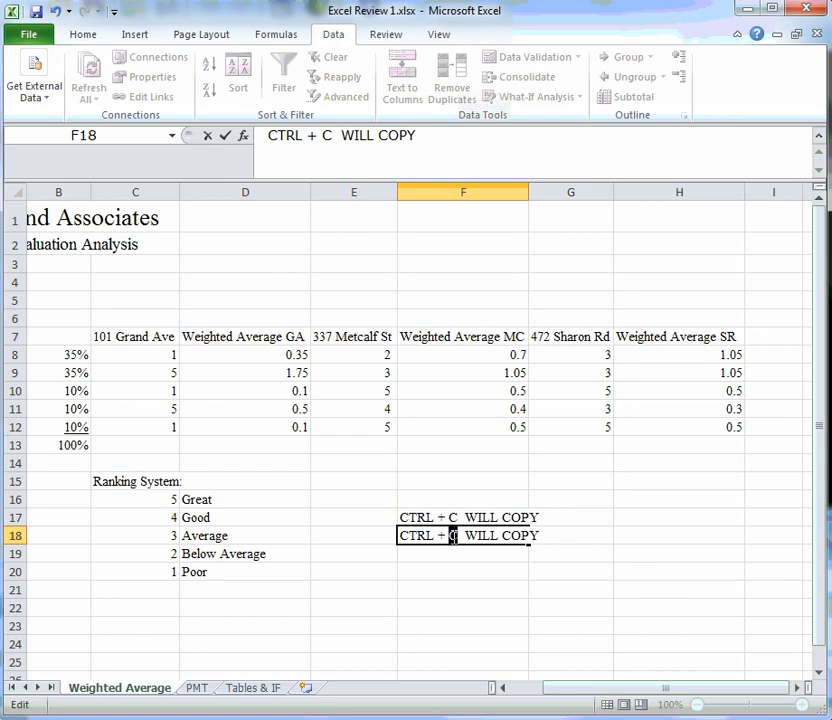
pyautogui.write('V')
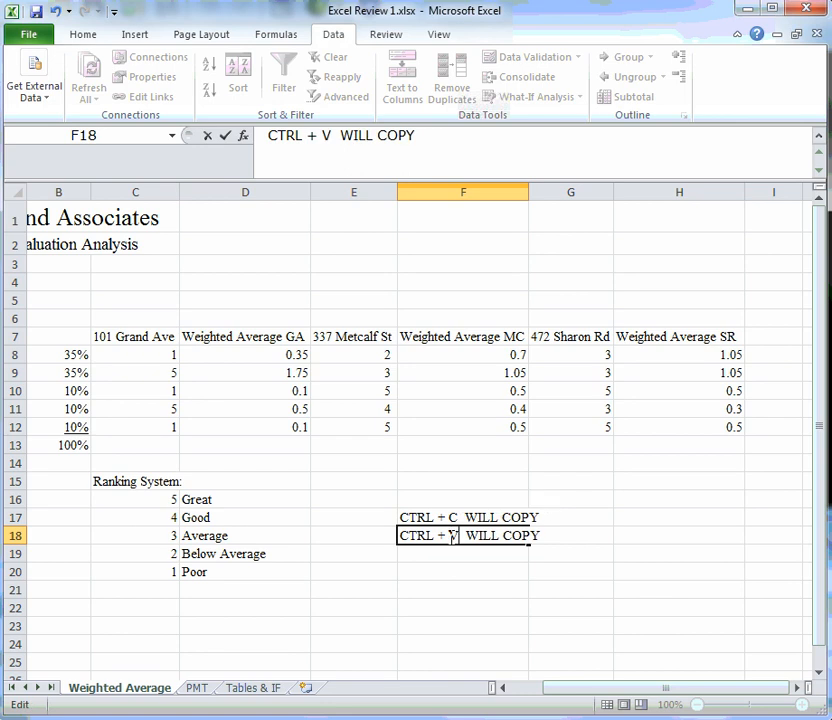
pyautogui.moveTo(503, 538); pyautogui.dragTo(540, 538)
pyautogui.write('PASTE')
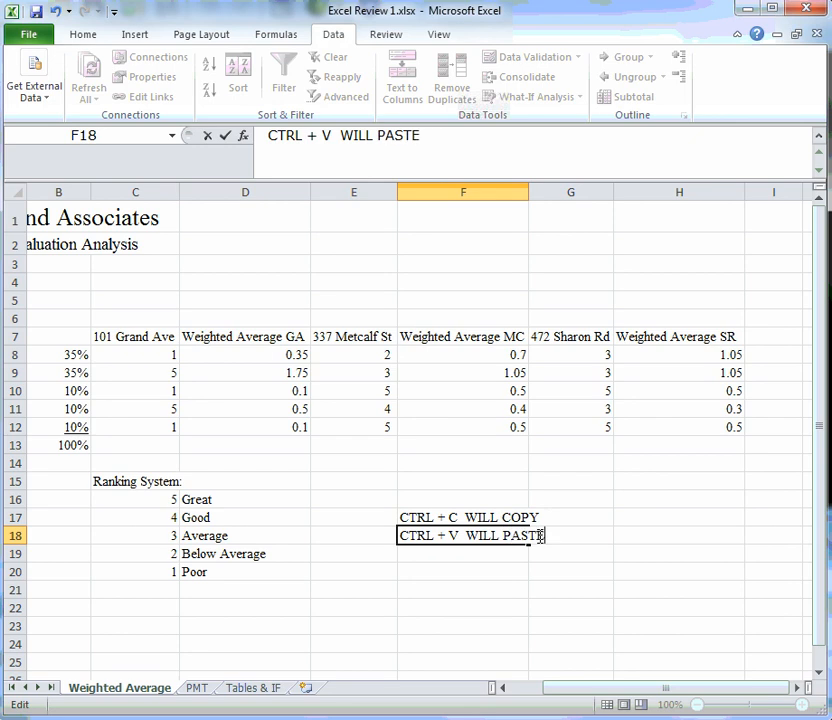
# Step: Enter the note "HIGHLIGHT +CTRL+ HIGHLIGHT" in cell F19
pyautogui.click(475, 556)
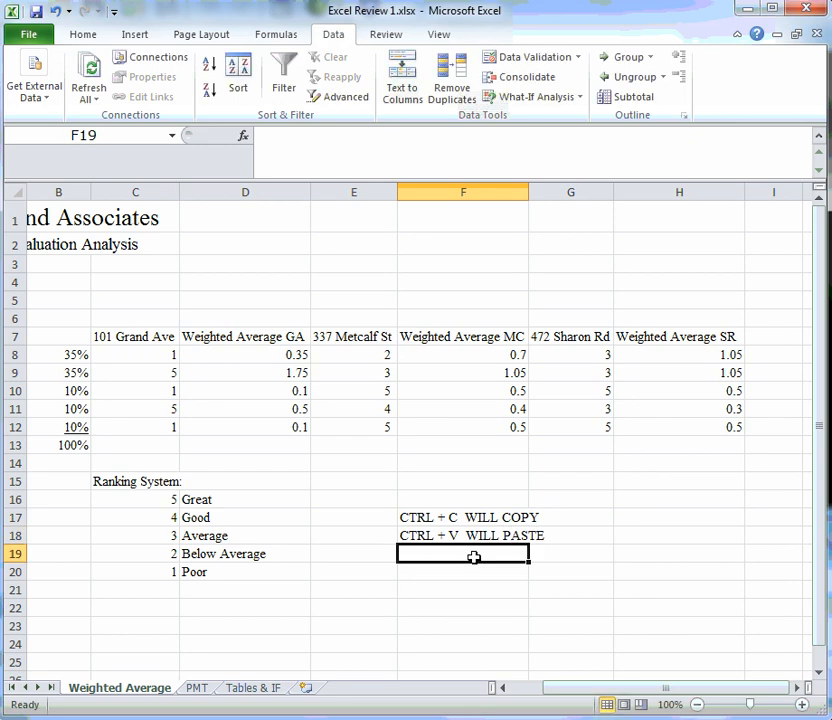
pyautogui.write('HIGH')
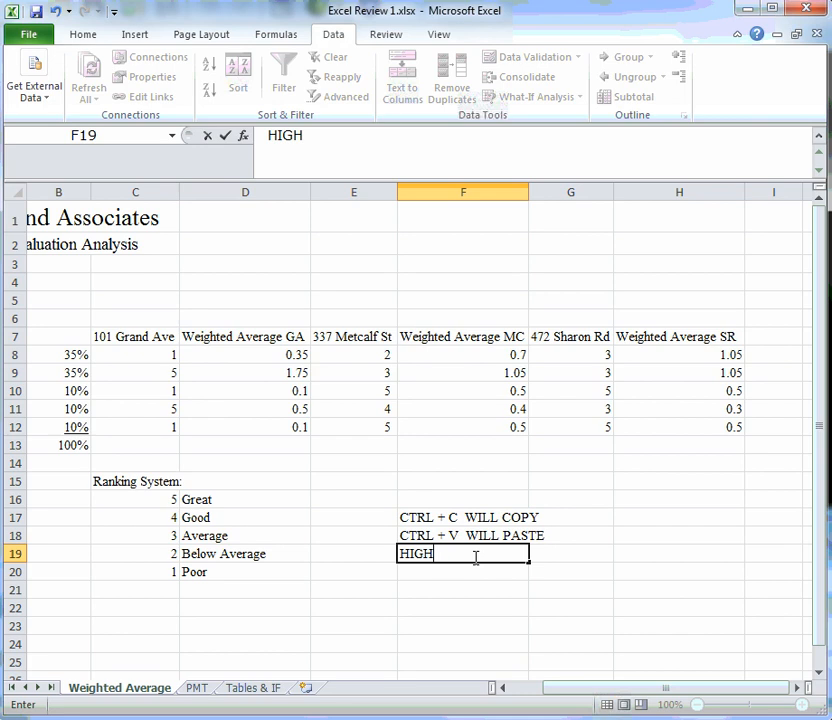
pyautogui.write('LIGHT')
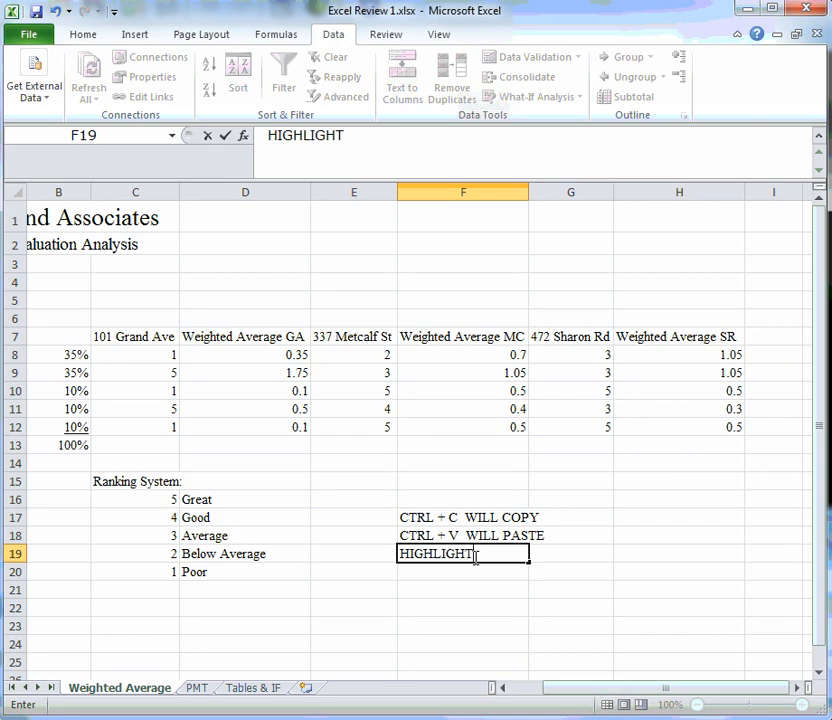
pyautogui.write(' +CTRL')
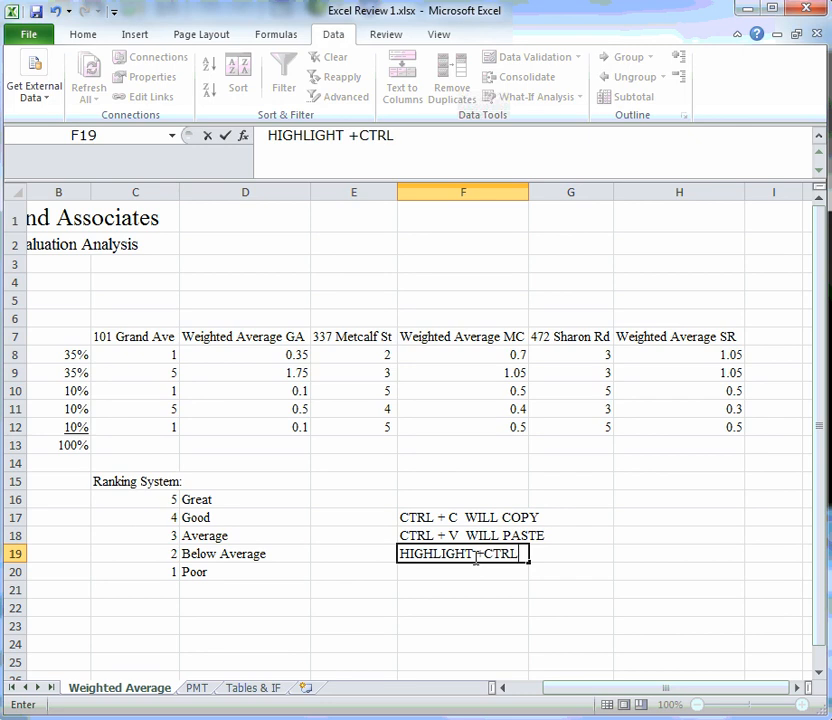
pyautogui.write('+')
pyautogui.write(' HIGHLI')
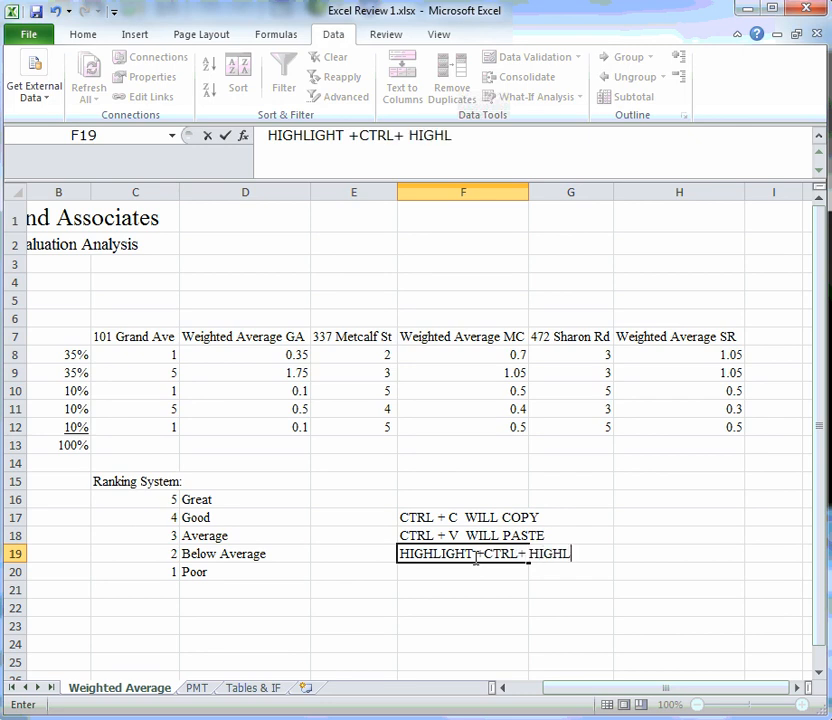
pyautogui.write('GHT')
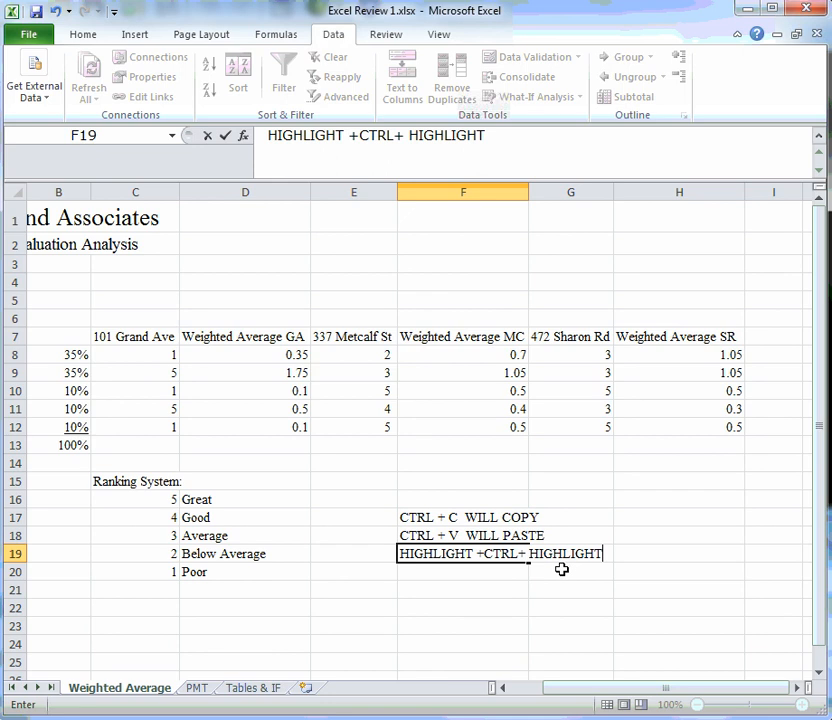
pyautogui.click(515, 623)
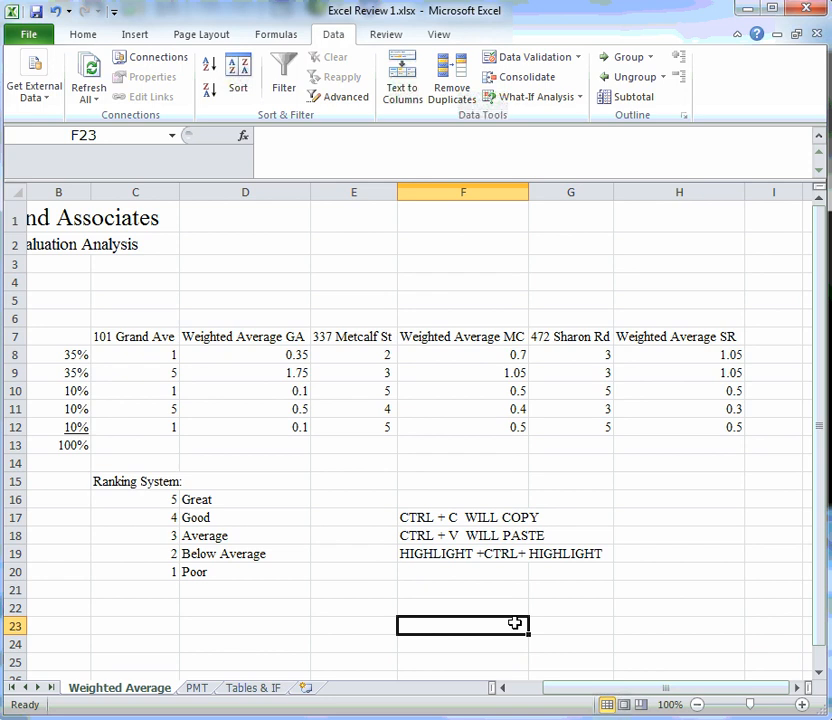
# Step: Total the 101 Grand Ave weighted averages in cell D13 with a sum of D8:D12
pyautogui.click(299, 445)
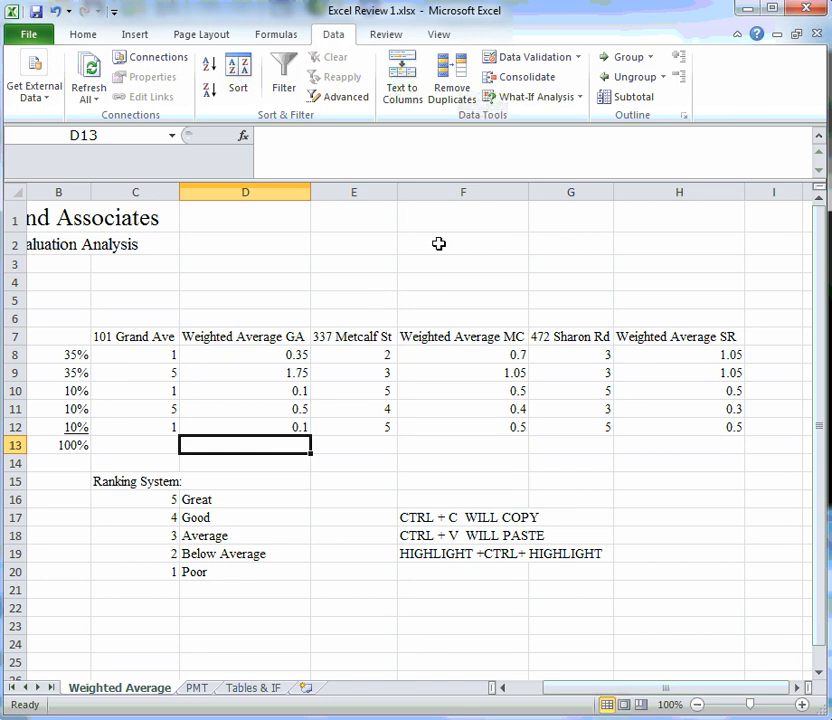
pyautogui.click(80, 38)
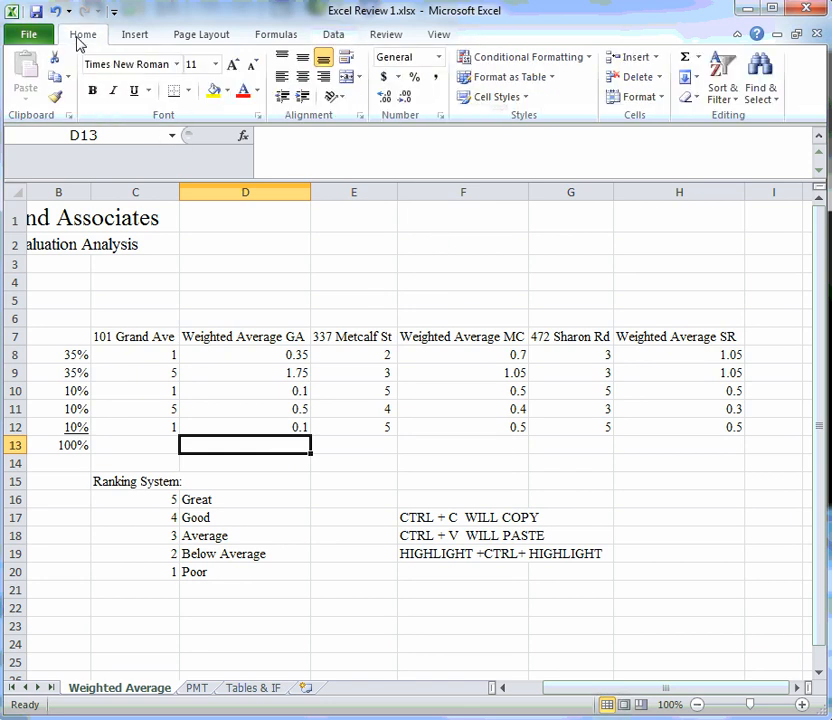
pyautogui.click(686, 60)
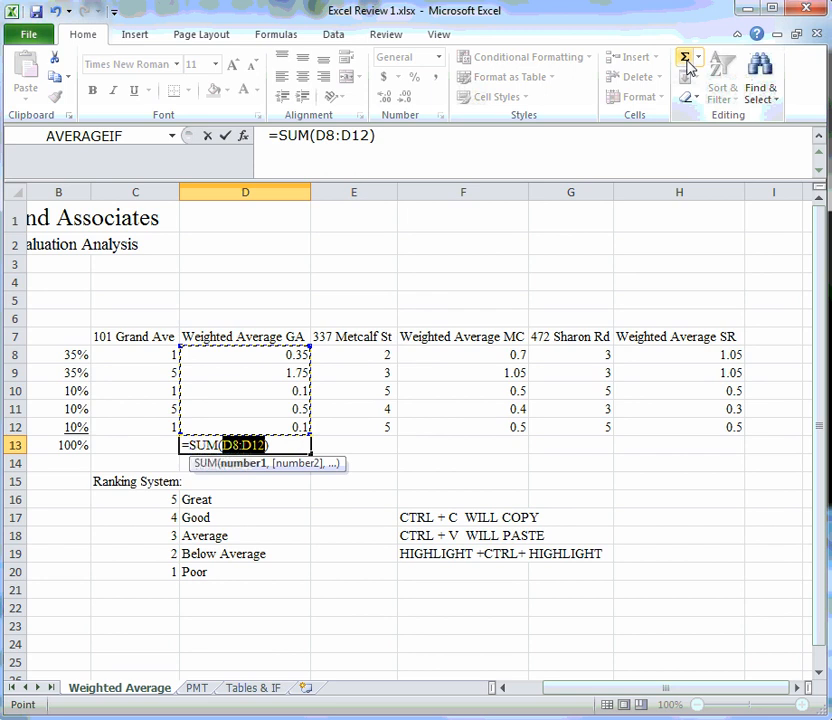
pyautogui.press('Return')
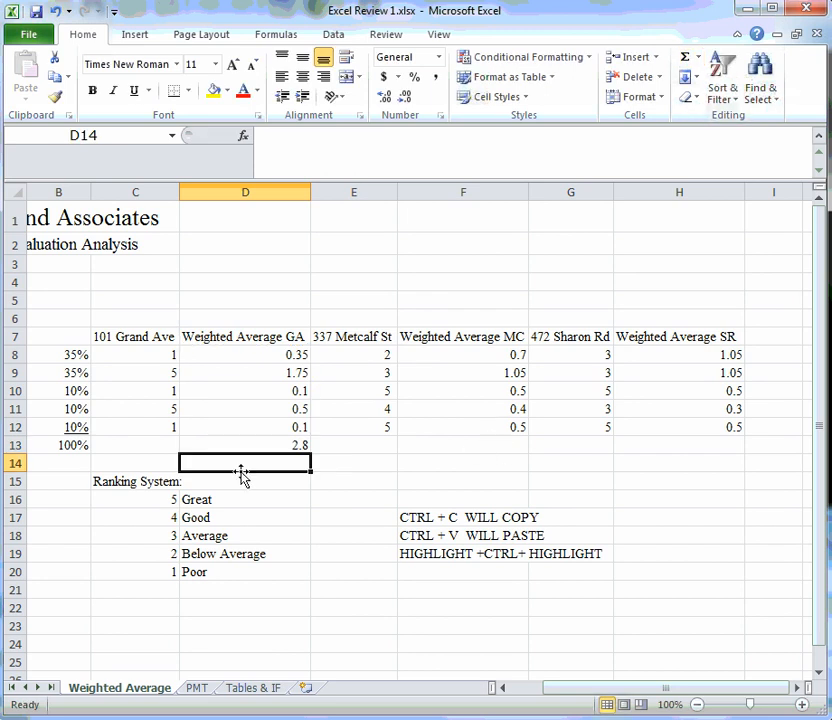
# Step: Copy the total formula in D13 into F13 and H13 in a single paste
pyautogui.click(269, 446)
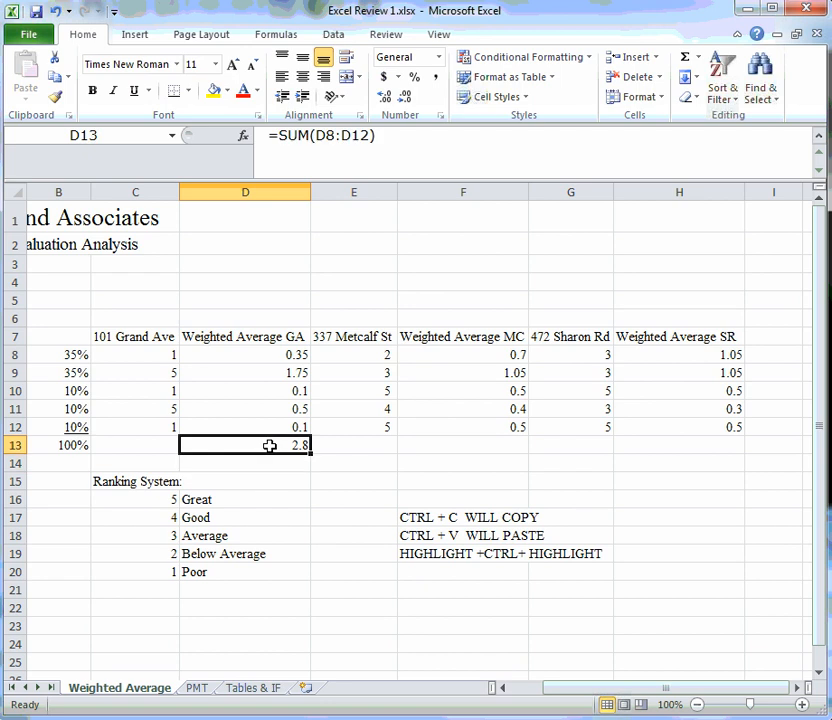
pyautogui.hotkey('ctrl', 'c')
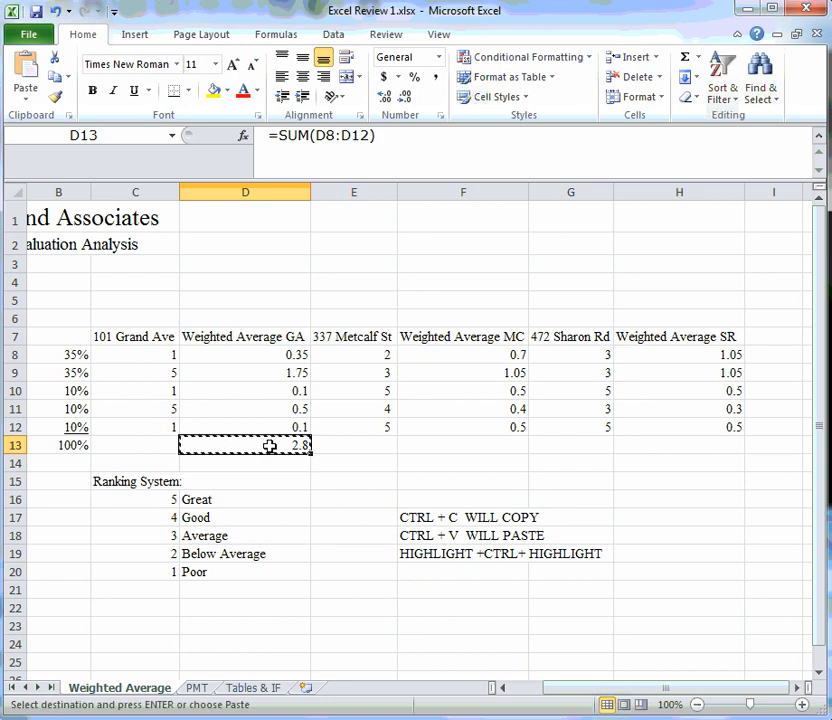
pyautogui.click(486, 442)
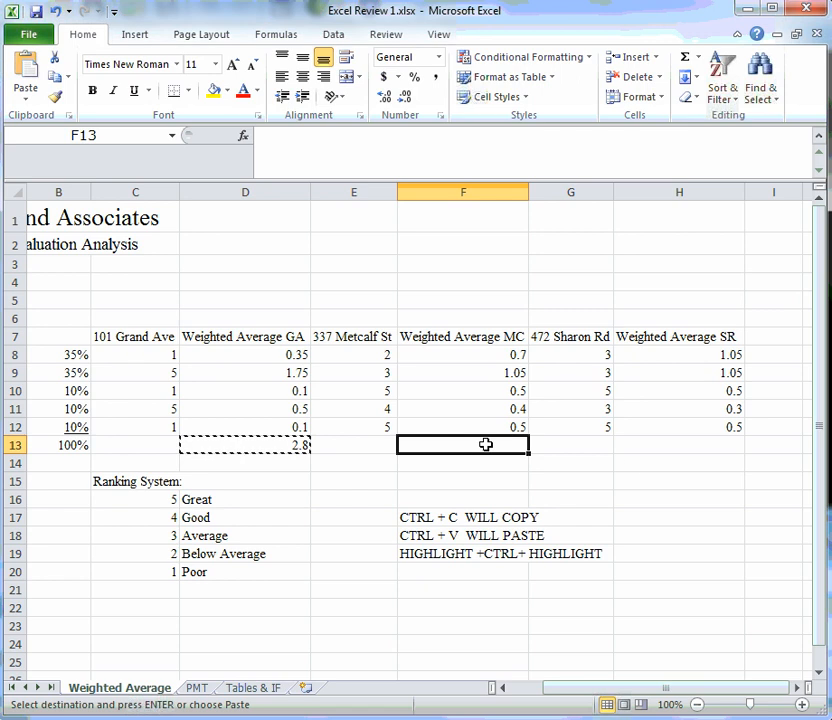
pyautogui.keyDown('ctrl'); pyautogui.click(720, 443); pyautogui.keyUp('ctrl')
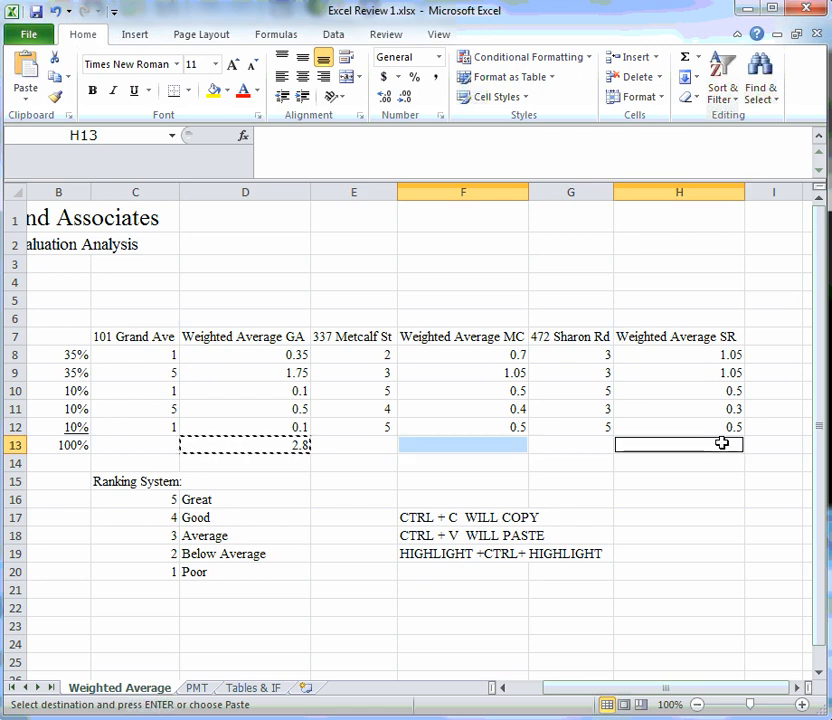
pyautogui.hotkey('ctrl', 'v')
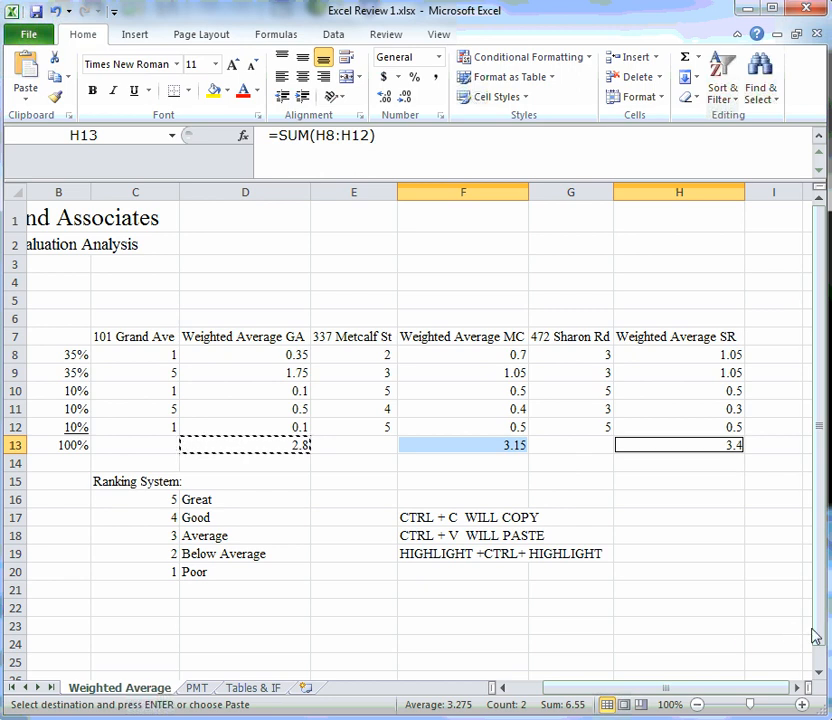
# Step: Insert a 2-D clustered column chart from the criteria in A8:A12 and the weighted averages in D8:D12, F8:F12 and H8:H12
pyautogui.moveTo(820, 635); pyautogui.dragTo(824, 655)
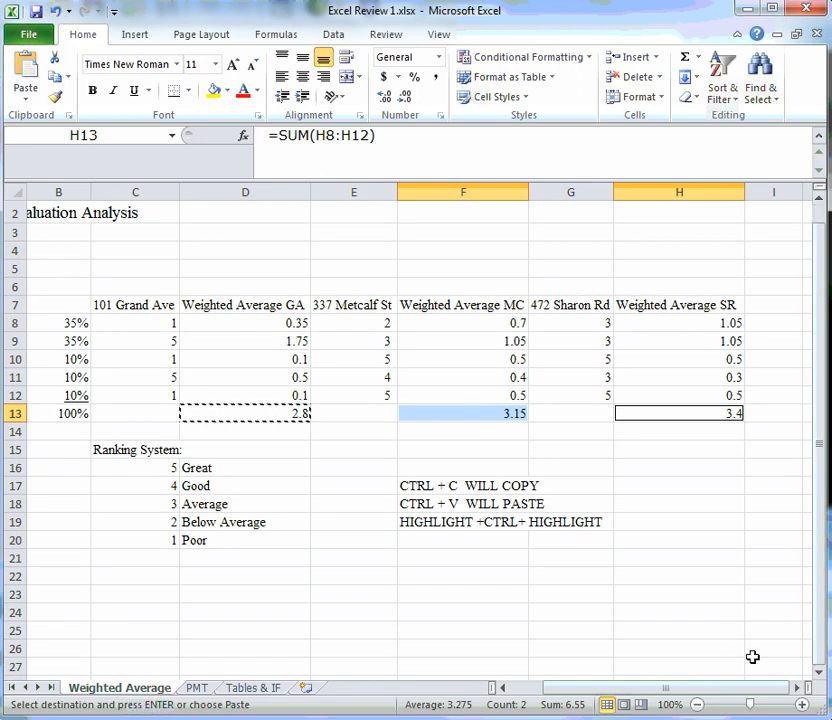
pyautogui.moveTo(726, 690); pyautogui.dragTo(708, 697)
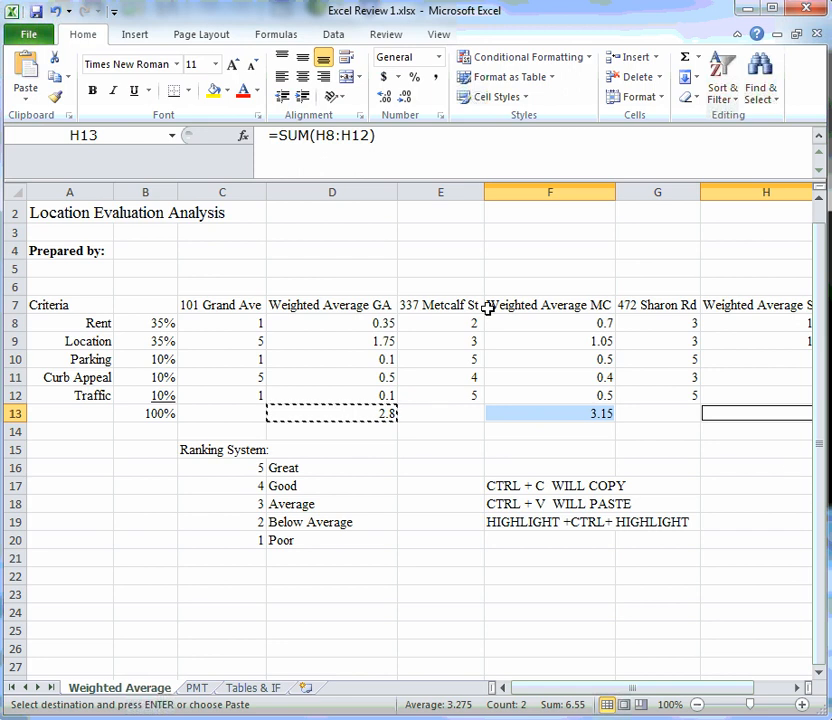
pyautogui.moveTo(97, 322); pyautogui.dragTo(101, 388)
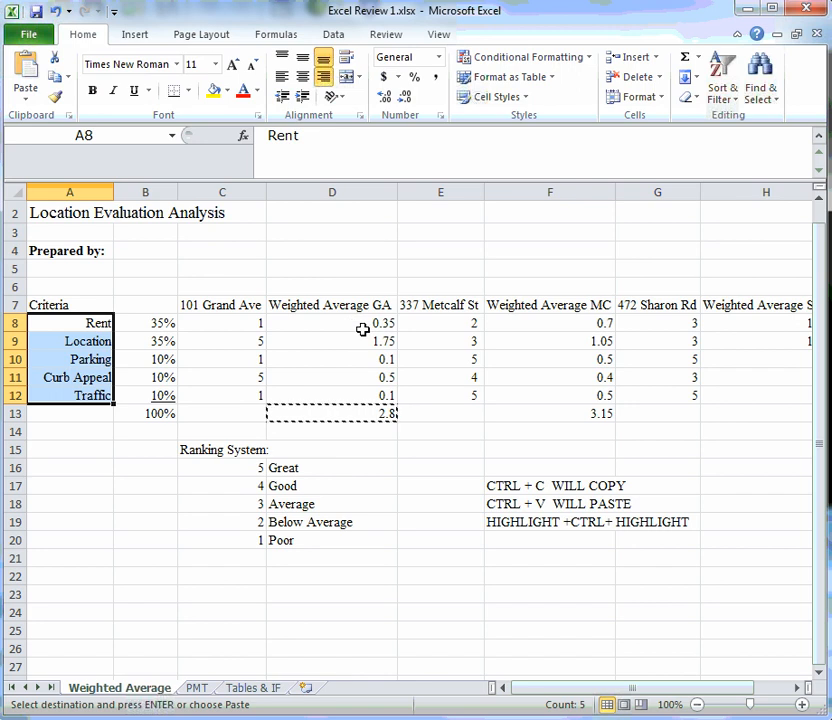
pyautogui.moveTo(371, 323); pyautogui.dragTo(376, 396)
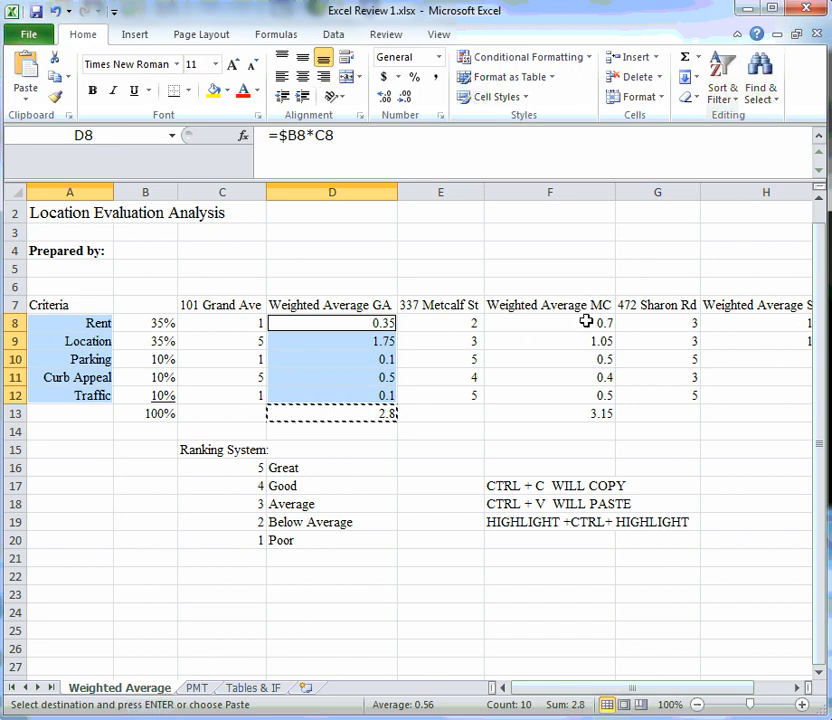
pyautogui.moveTo(587, 321); pyautogui.dragTo(590, 401)
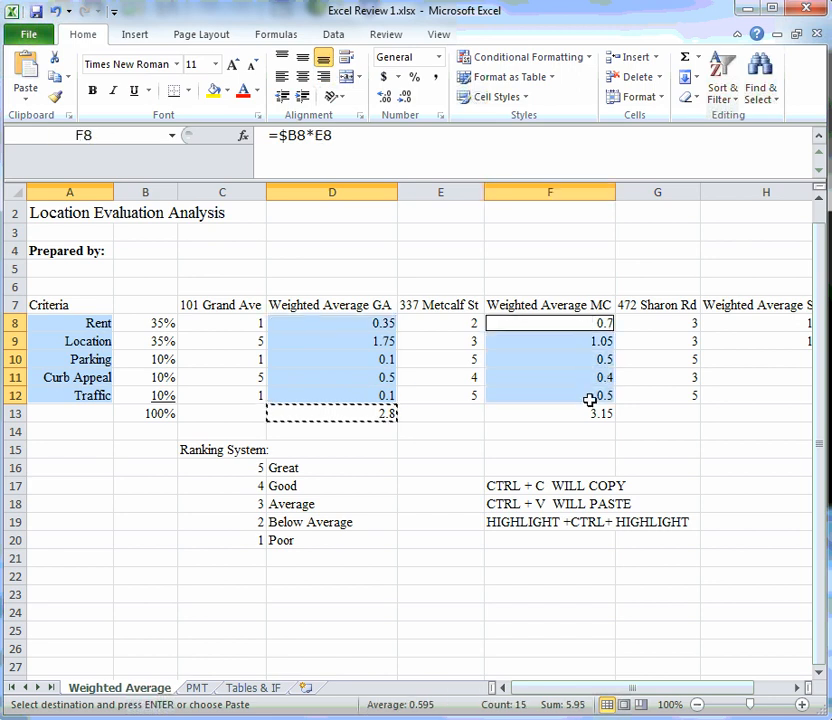
pyautogui.click(796, 688)
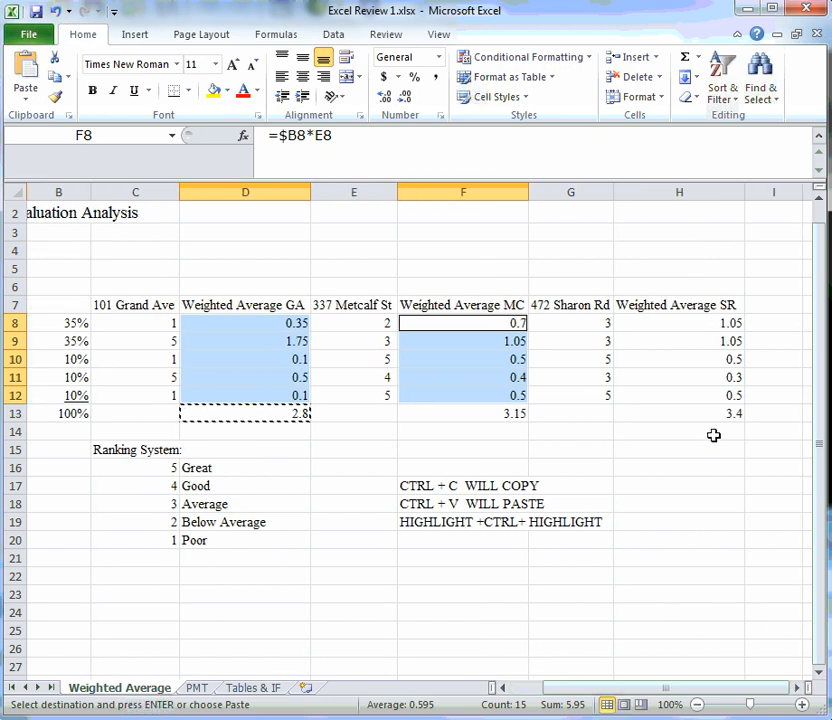
pyautogui.moveTo(724, 323); pyautogui.dragTo(727, 389)
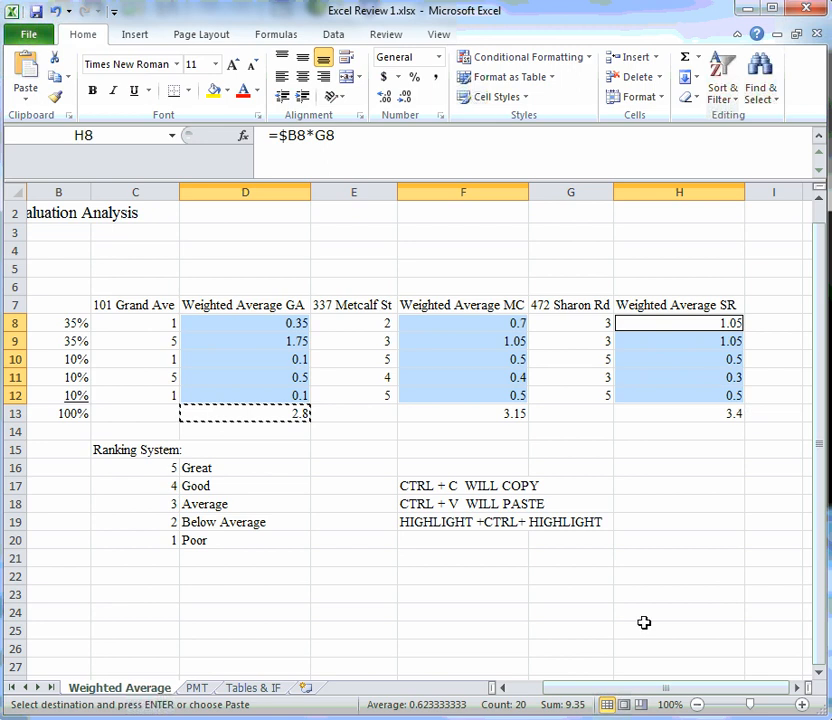
pyautogui.click(137, 37)
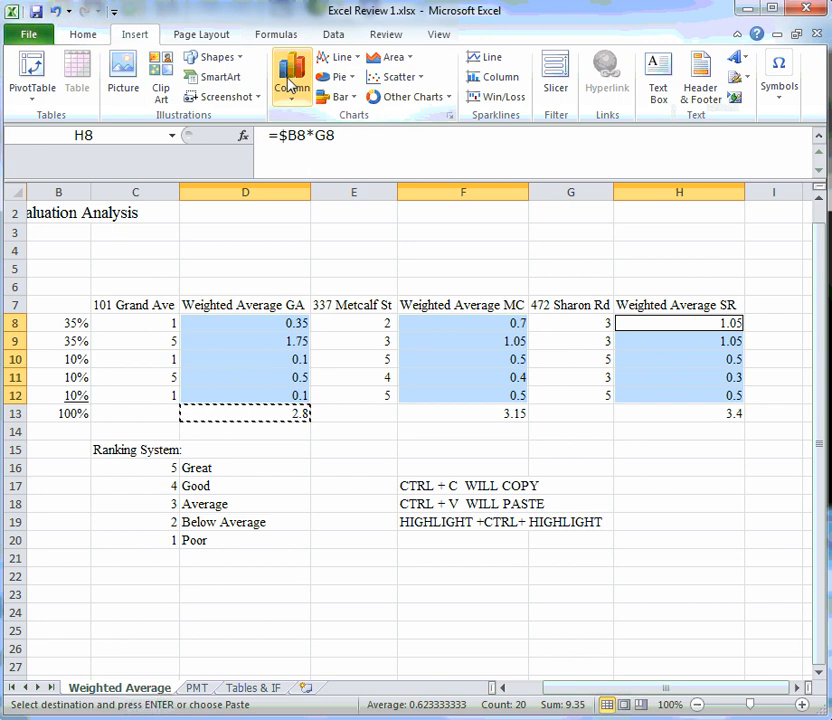
pyautogui.click(290, 83)
pyautogui.click(298, 155)
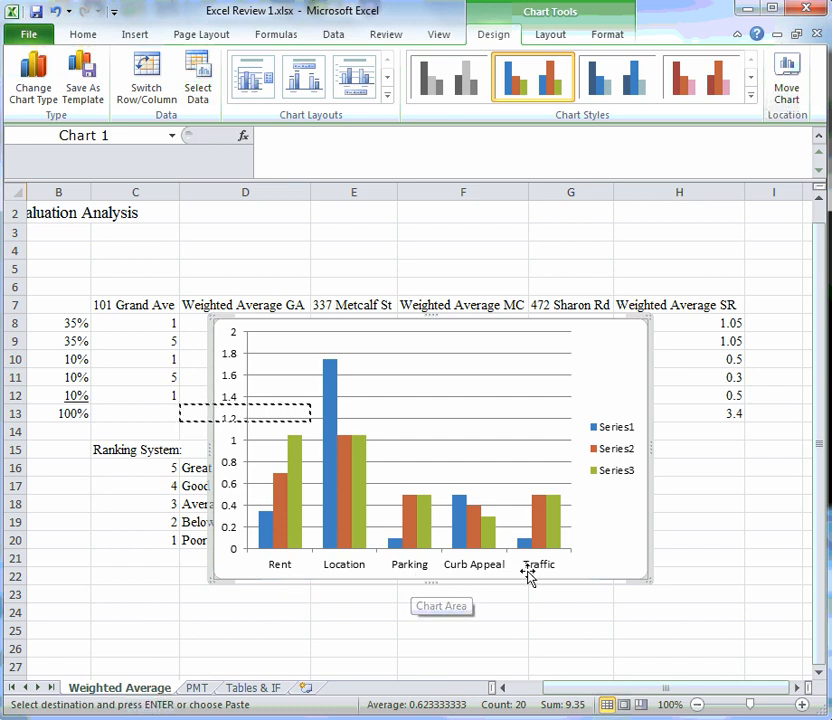
# Step: Move the column chart down so it starts at about row 11, and open its Select Data settings
pyautogui.moveTo(553, 587); pyautogui.dragTo(553, 643)
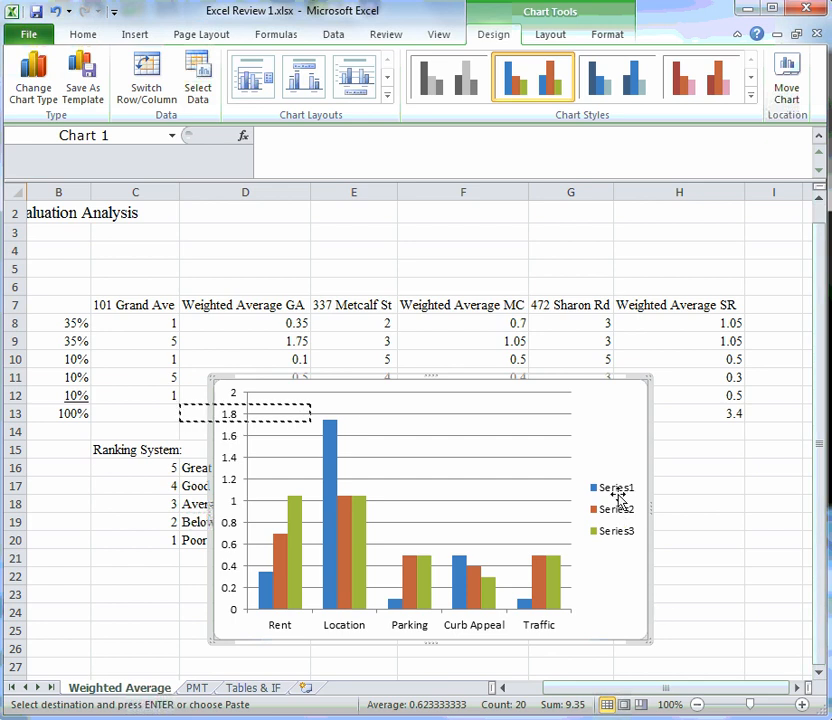
pyautogui.moveTo(624, 522); pyautogui.dragTo(636, 520)
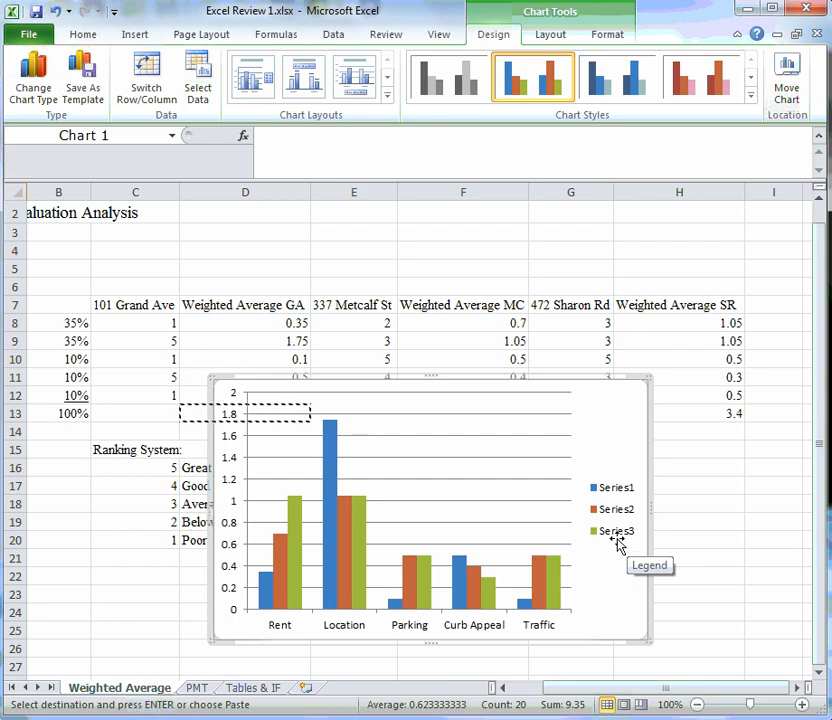
pyautogui.click(617, 540)
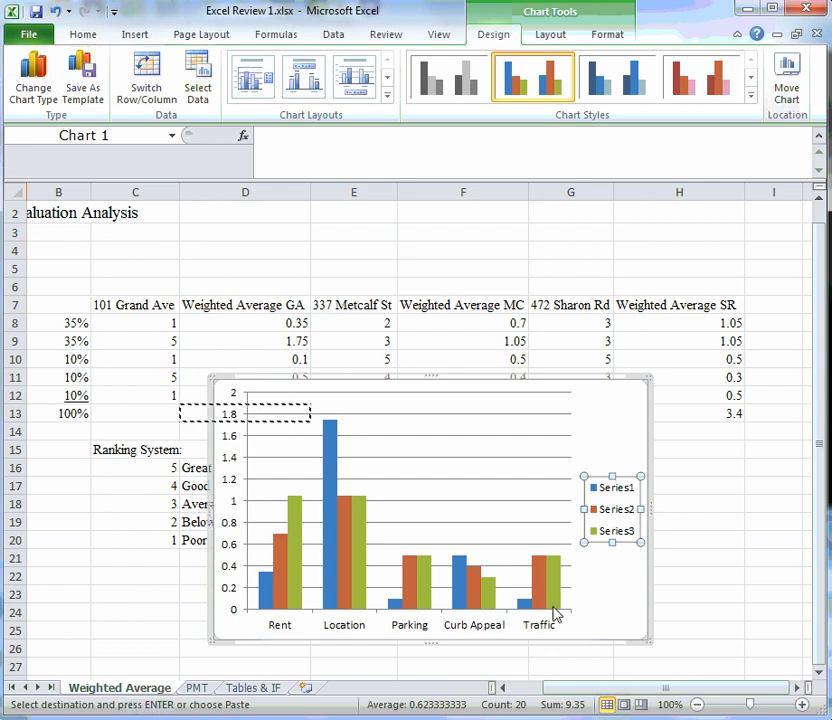
pyautogui.click(594, 605)
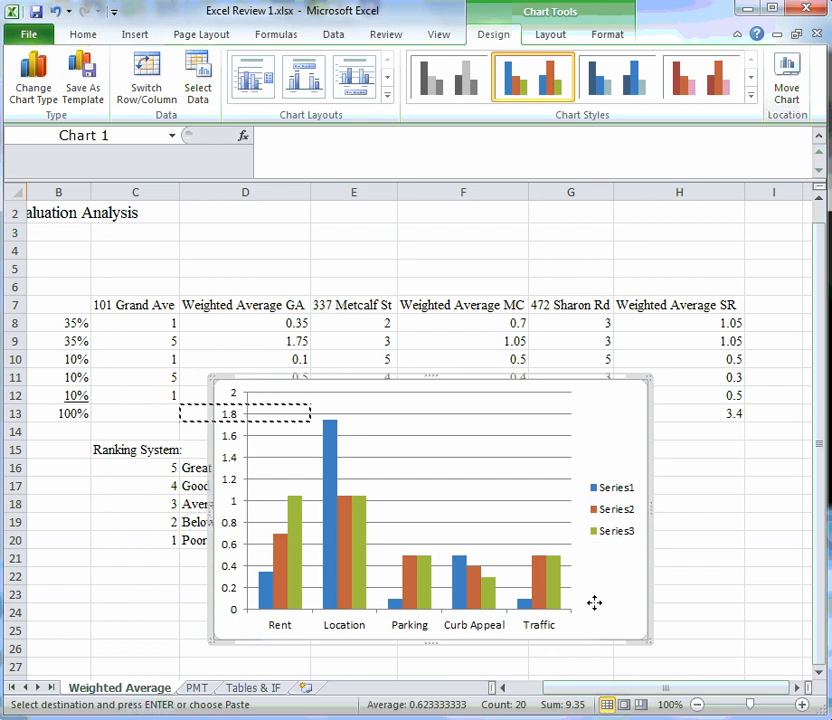
pyautogui.rightClick(594, 605)
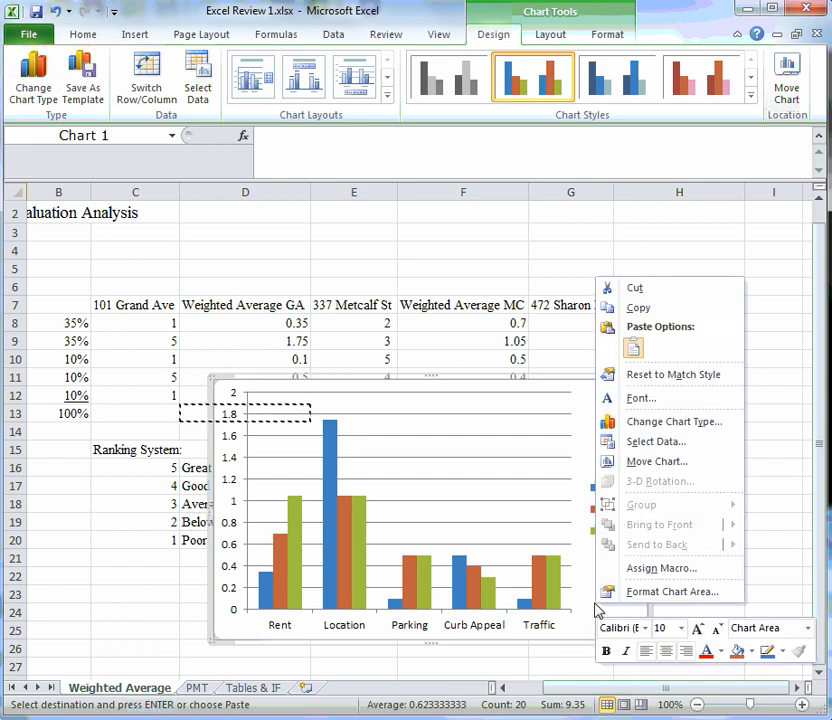
pyautogui.click(650, 441)
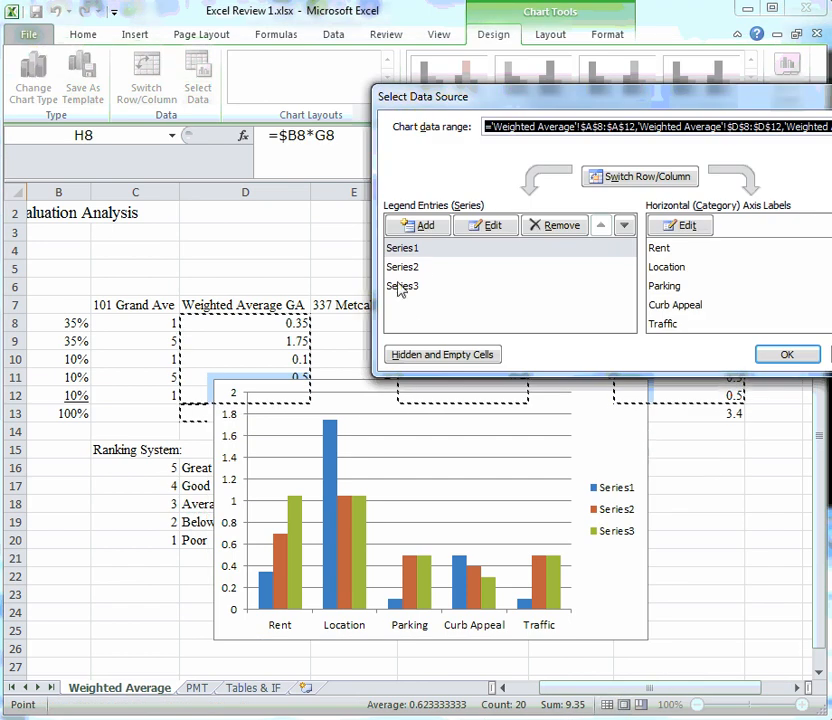
# Step: Try to name the first chart series using the three location headings in C7, E7 and G7 together
pyautogui.click(494, 228)
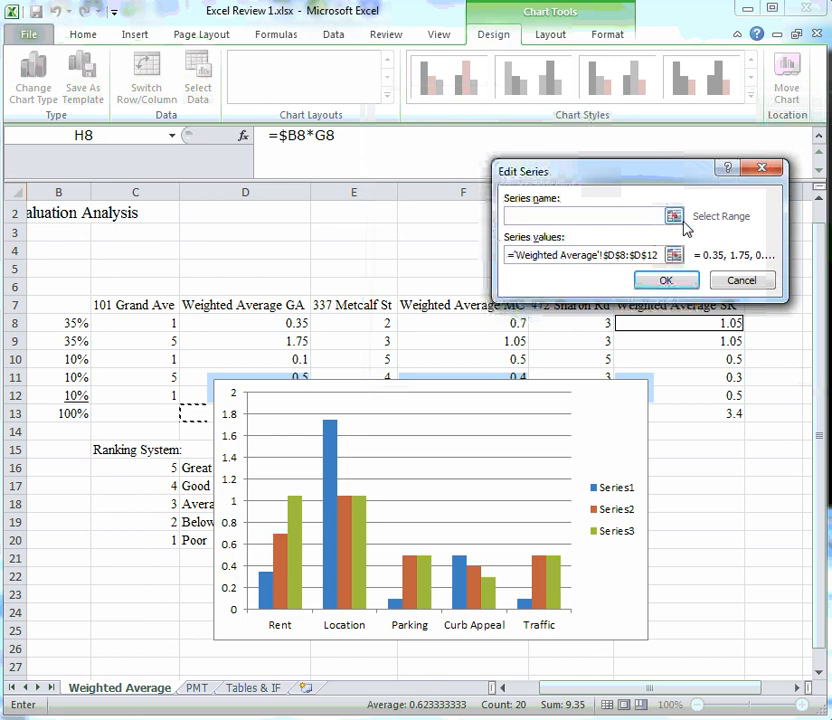
pyautogui.click(675, 217)
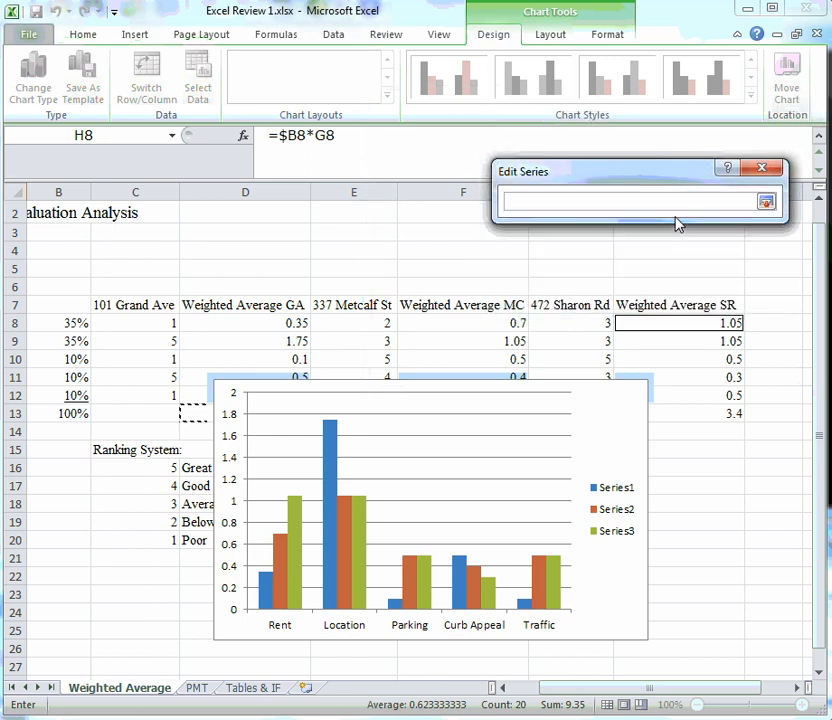
pyautogui.click(766, 203)
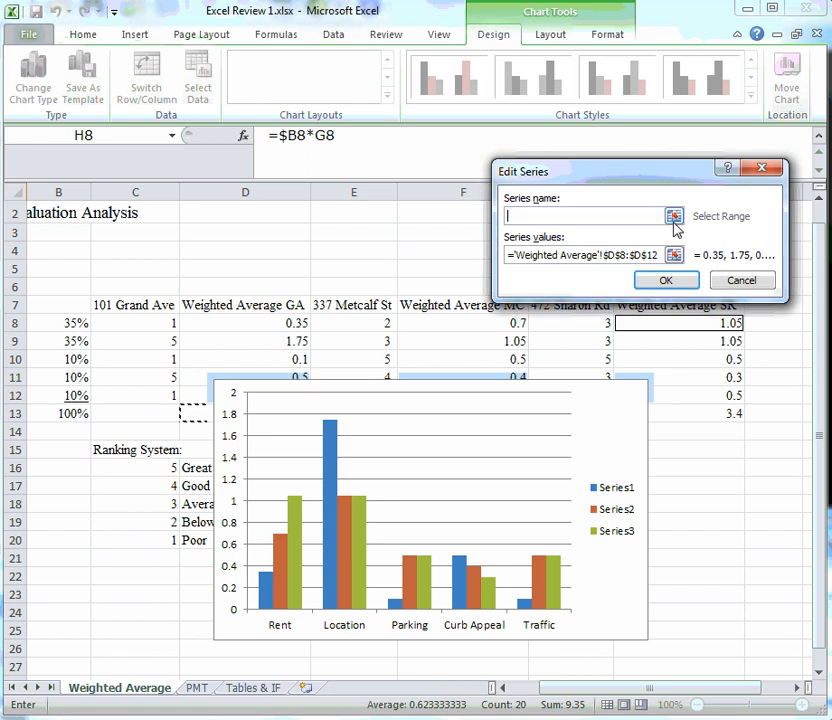
pyautogui.click(128, 305)
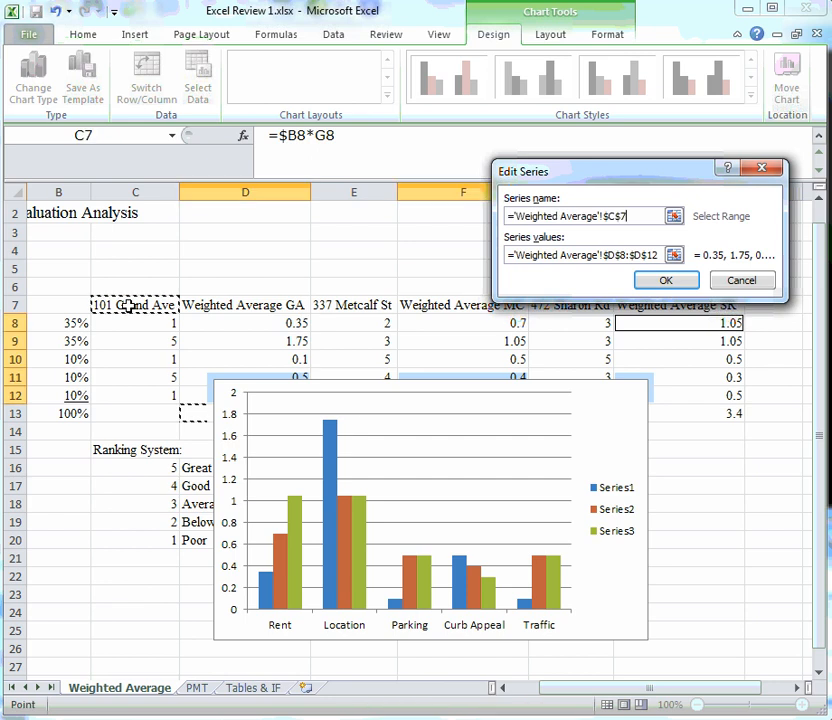
pyautogui.keyDown('ctrl'); pyautogui.click(336, 309); pyautogui.keyUp('ctrl')
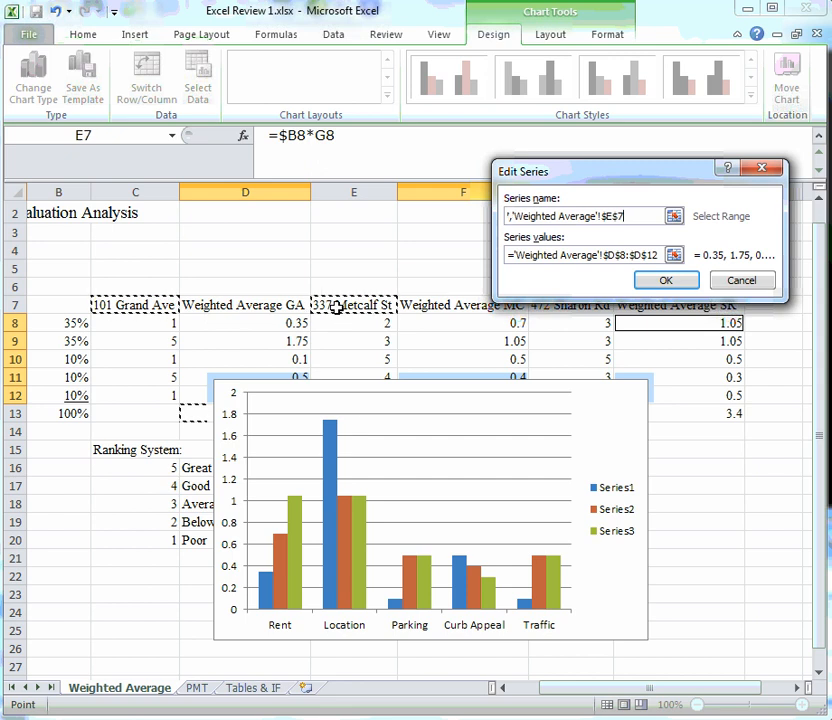
pyautogui.keyDown('ctrl'); pyautogui.click(577, 308); pyautogui.keyUp('ctrl')
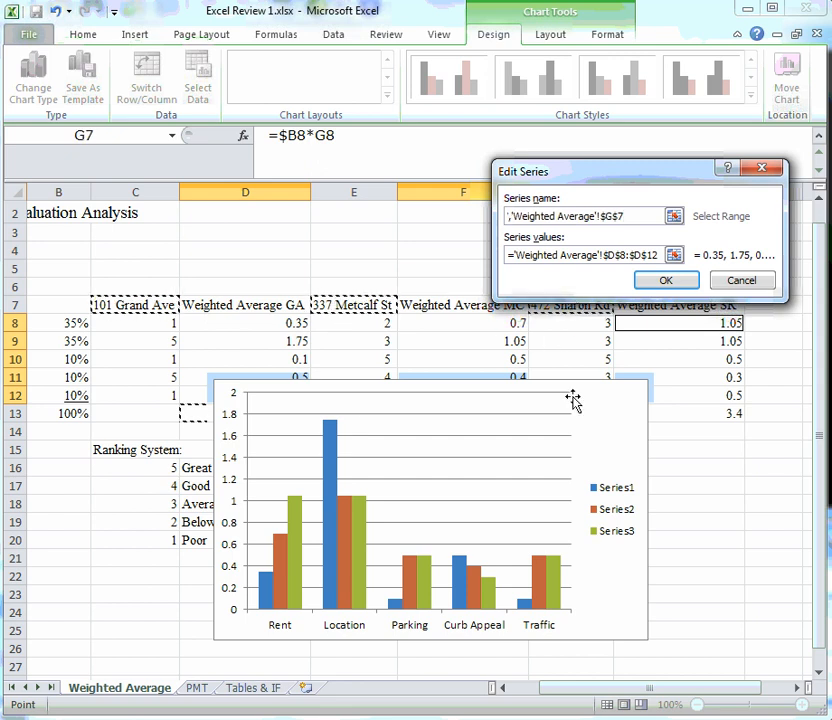
pyautogui.click(676, 281)
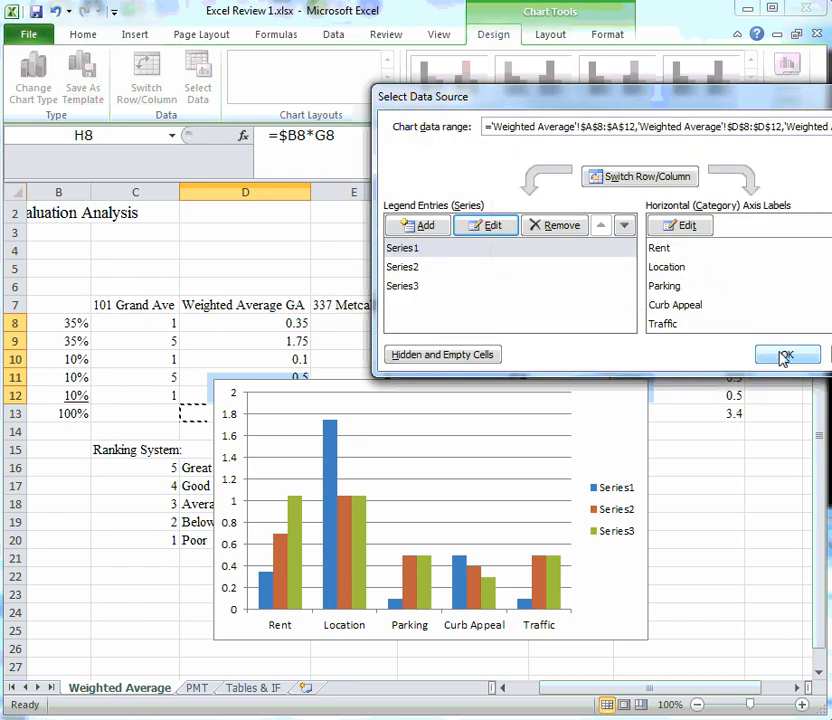
# Step: Retry naming the first chart series with a combined reference to the headings in C7, E7 and G7, and discard the edit
pyautogui.moveTo(746, 108); pyautogui.dragTo(740, 3)
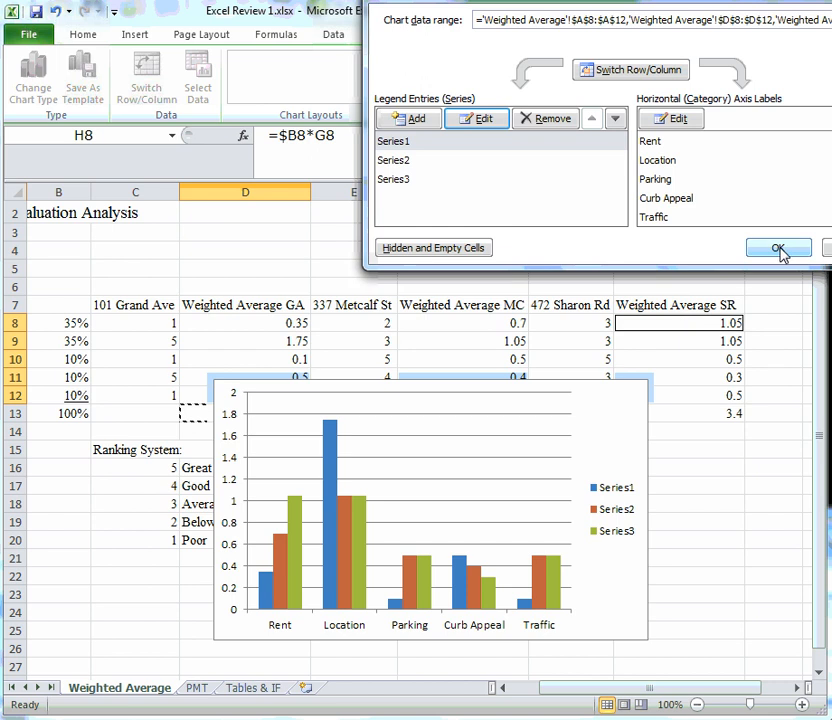
pyautogui.click(478, 120)
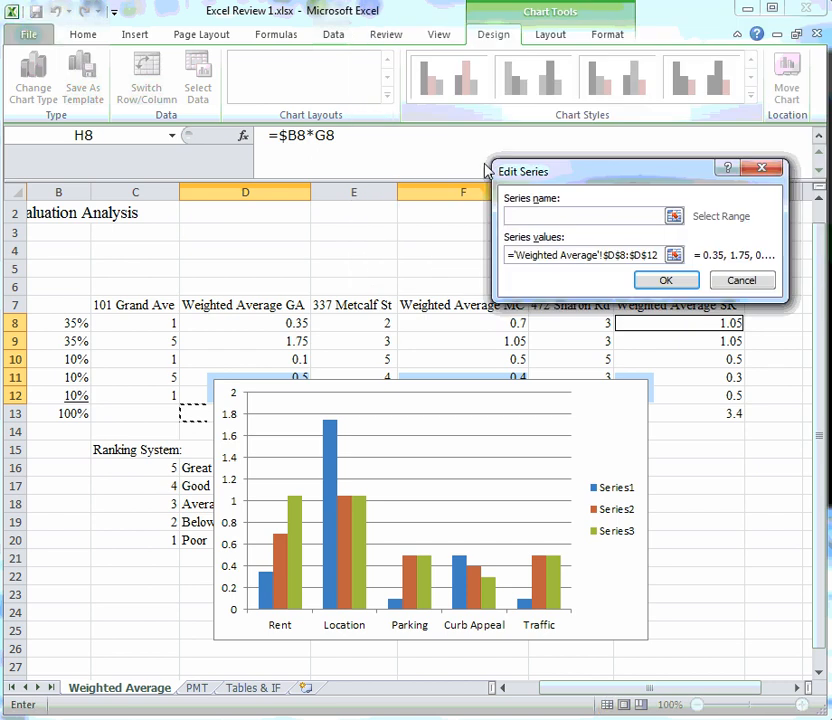
pyautogui.click(674, 217)
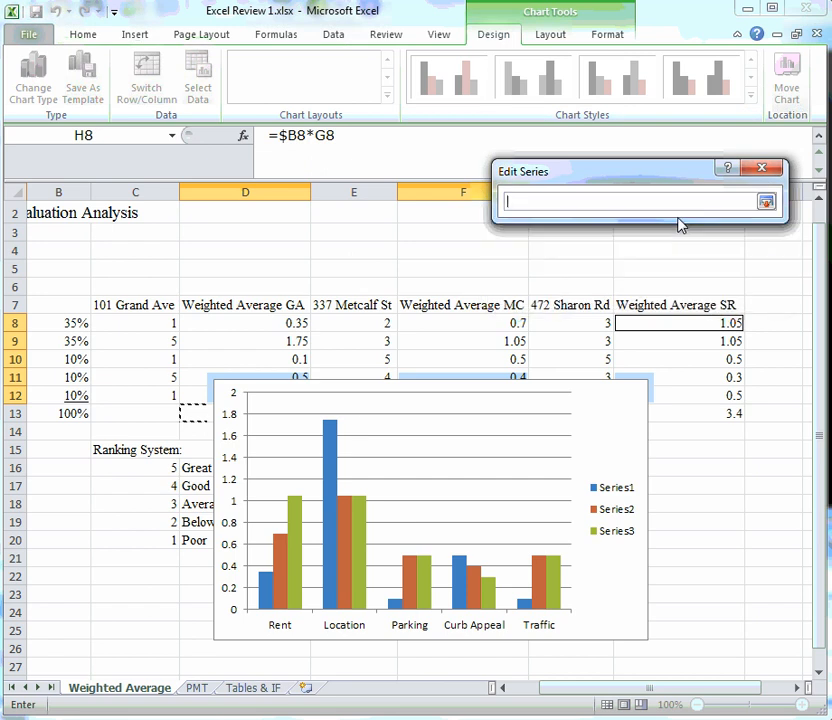
pyautogui.click(157, 304)
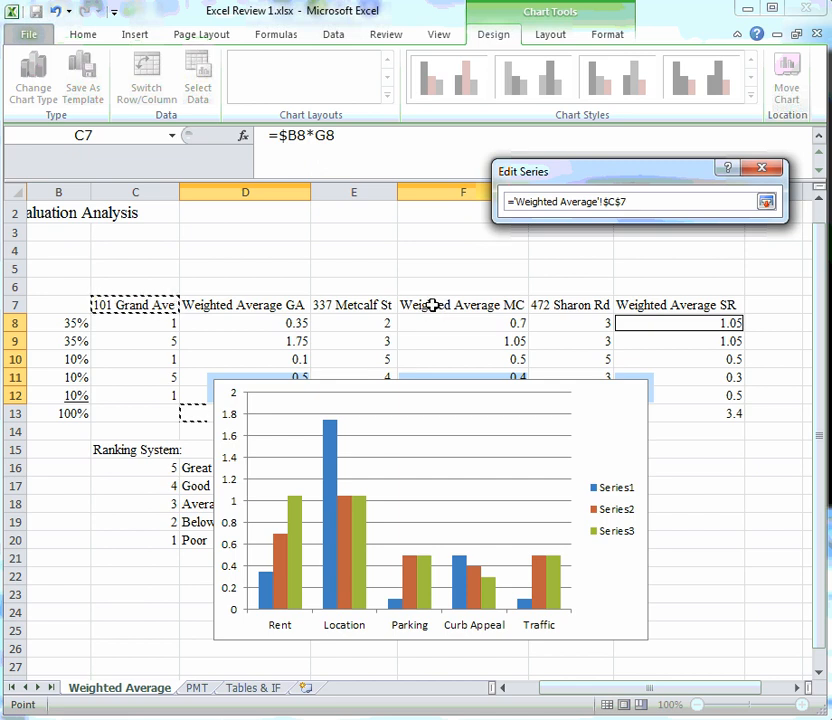
pyautogui.keyDown('ctrl'); pyautogui.click(366, 306); pyautogui.keyUp('ctrl')
pyautogui.keyDown('ctrl'); pyautogui.click(585, 310); pyautogui.keyUp('ctrl')
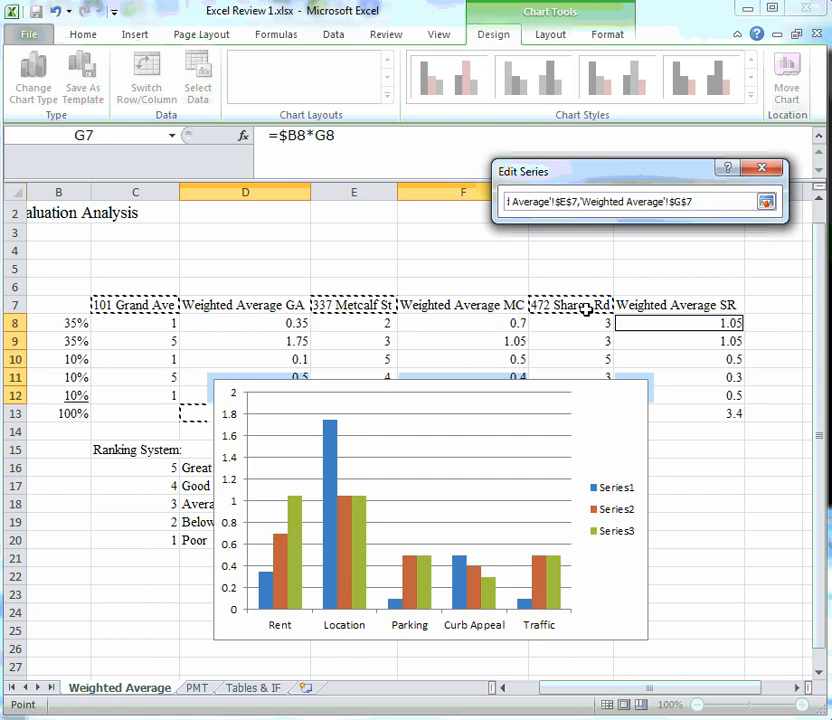
pyautogui.click(766, 202)
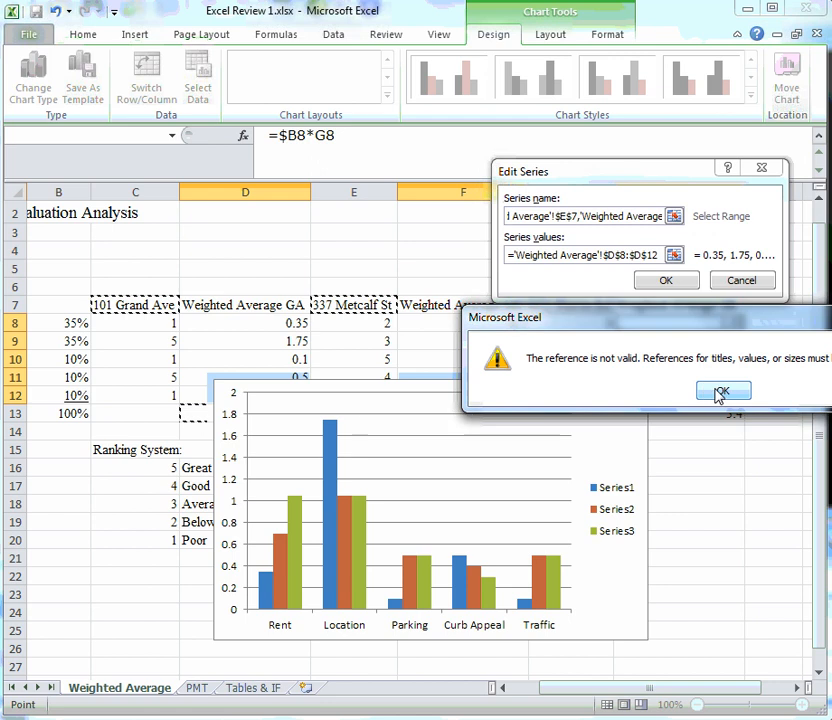
pyautogui.click(718, 391)
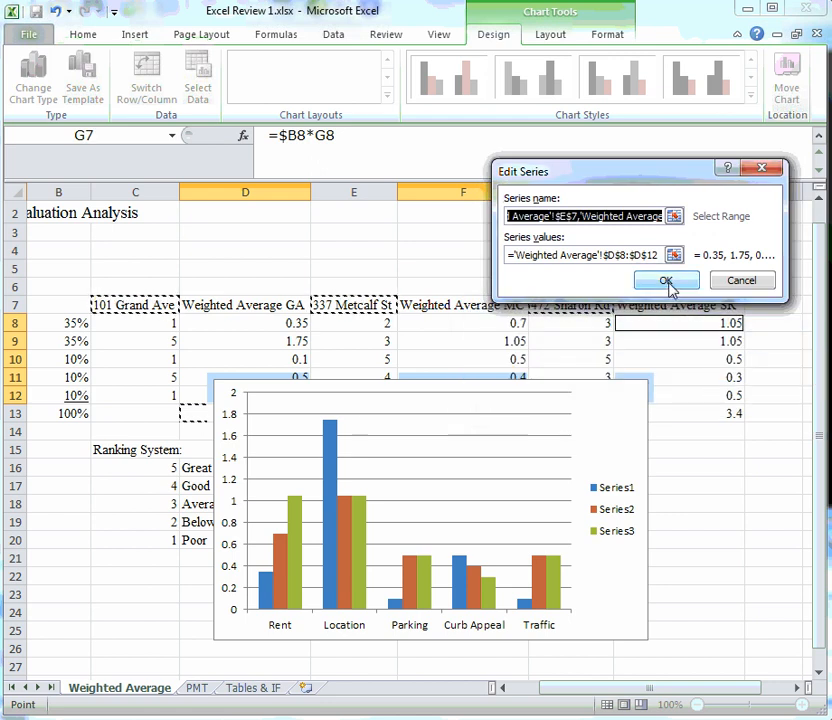
pyautogui.click(666, 281)
pyautogui.click(716, 396)
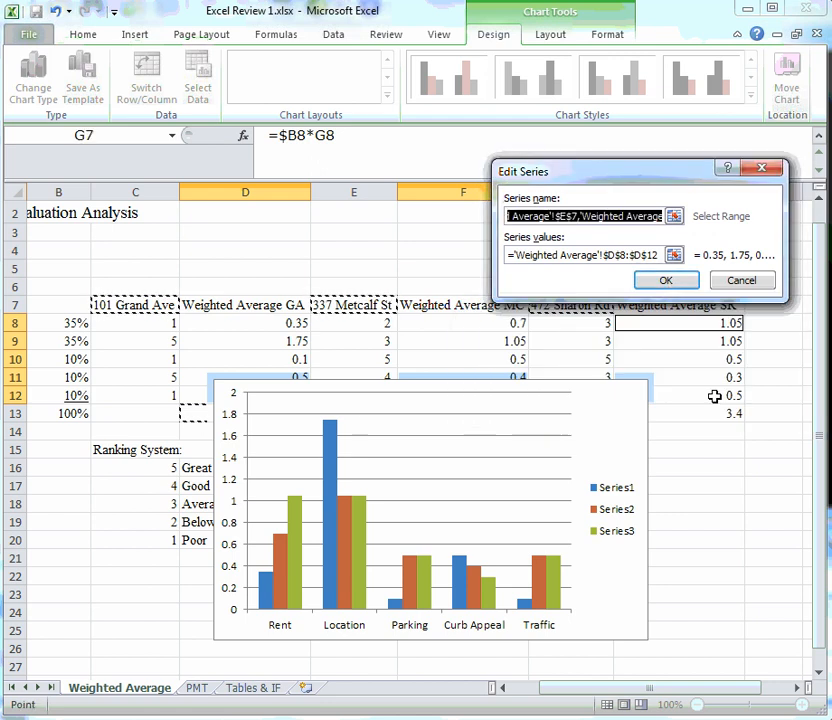
pyautogui.click(674, 216)
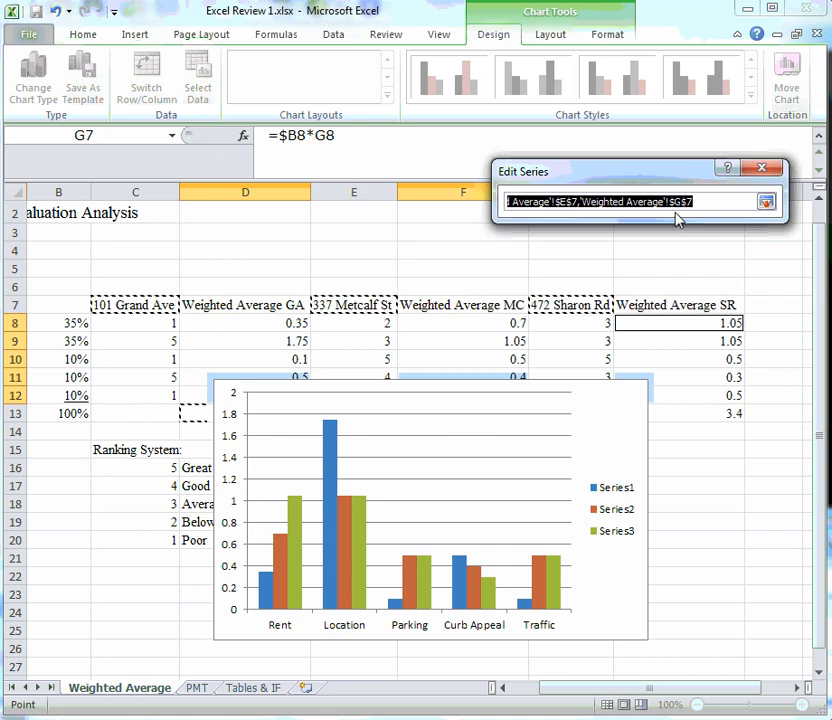
pyautogui.click(767, 204)
pyautogui.click(722, 391)
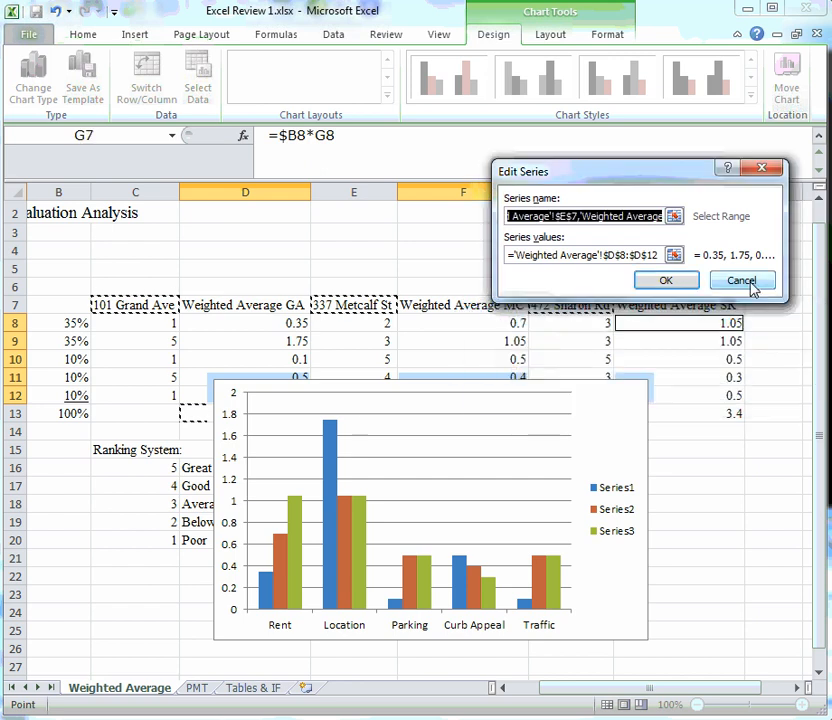
pyautogui.click(752, 283)
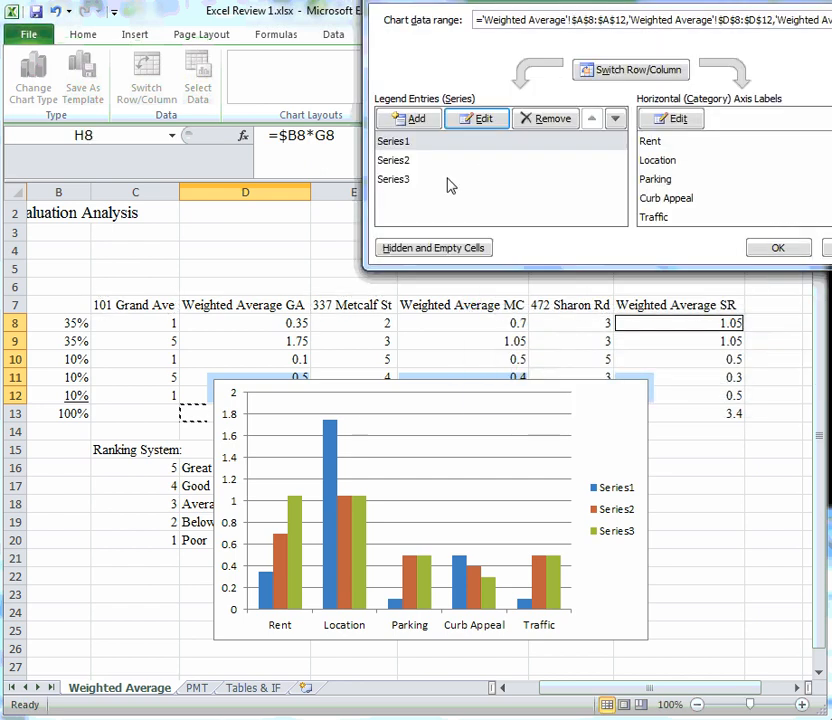
# Step: Name the first chart series Grand Ave
pyautogui.click(404, 145)
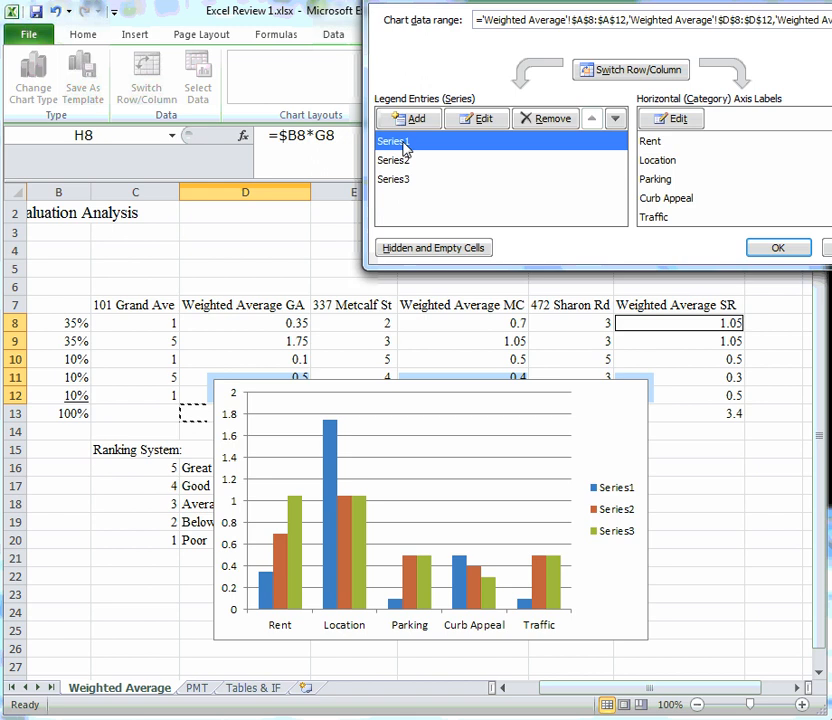
pyautogui.click(481, 119)
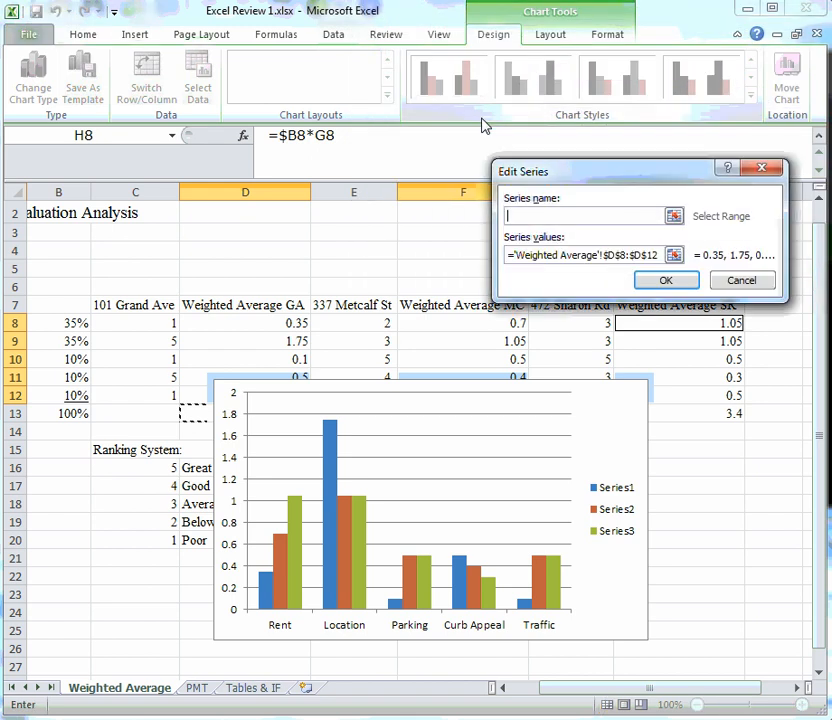
pyautogui.write('gA')
pyautogui.press('BackSpace')
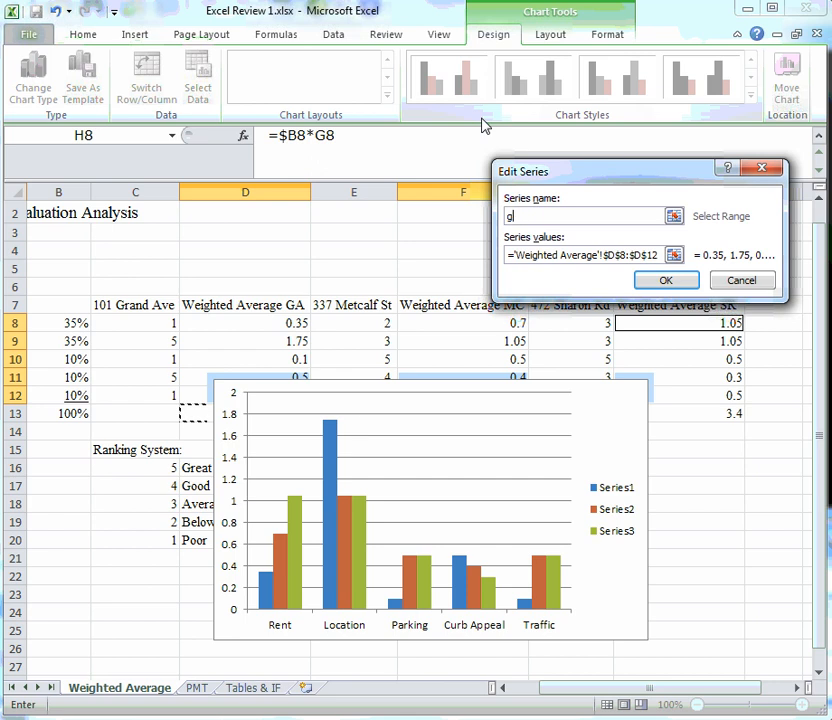
pyautogui.press('BackSpace')
pyautogui.write('Grand Ave')
pyautogui.click(665, 280)
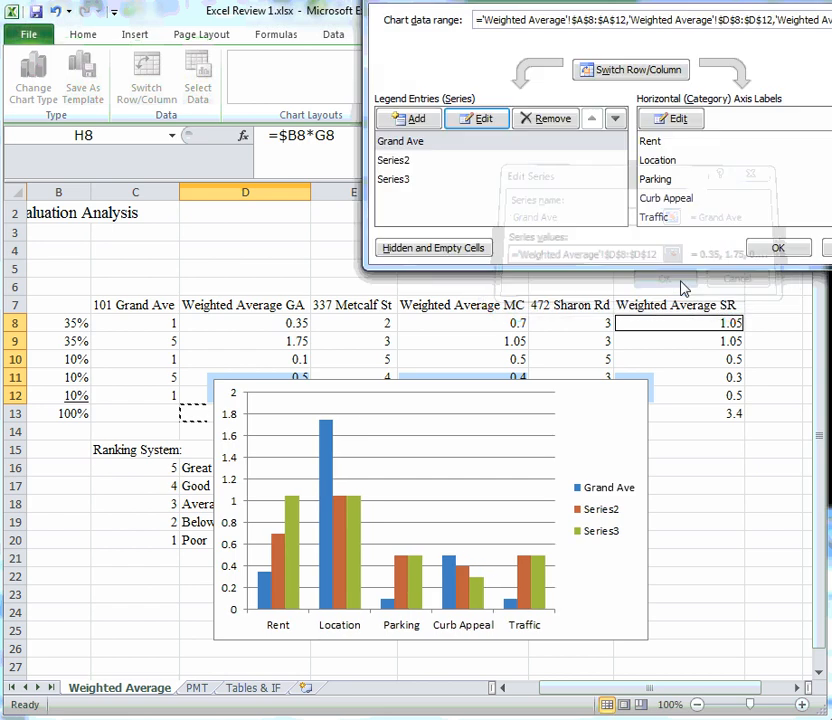
# Step: Name the second chart series Metcalf
pyautogui.click(396, 162)
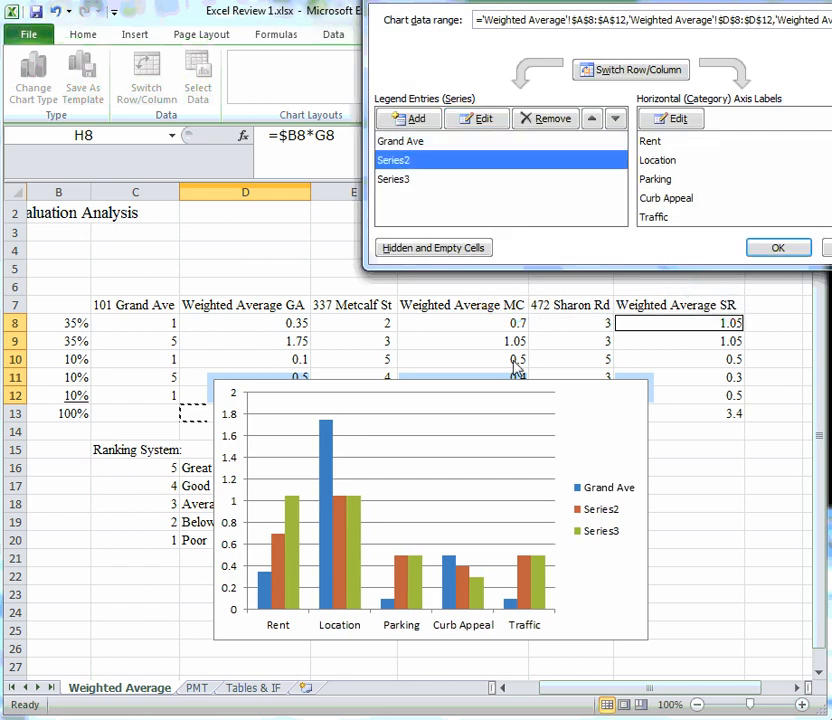
pyautogui.click(497, 126)
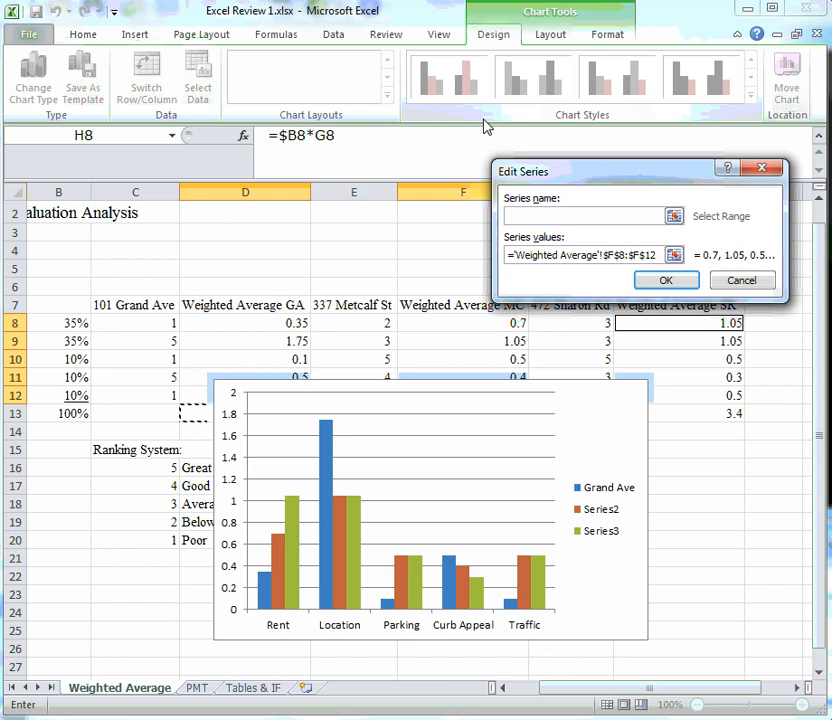
pyautogui.write('Metcalf')
pyautogui.click(645, 281)
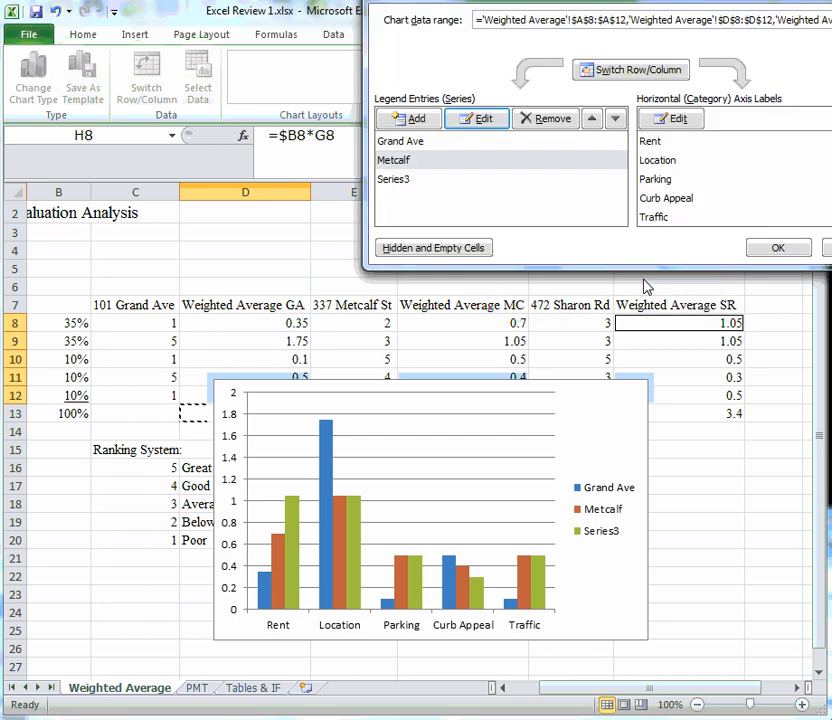
# Step: Name the third chart series Sharon Rd and apply the data source changes
pyautogui.click(420, 178)
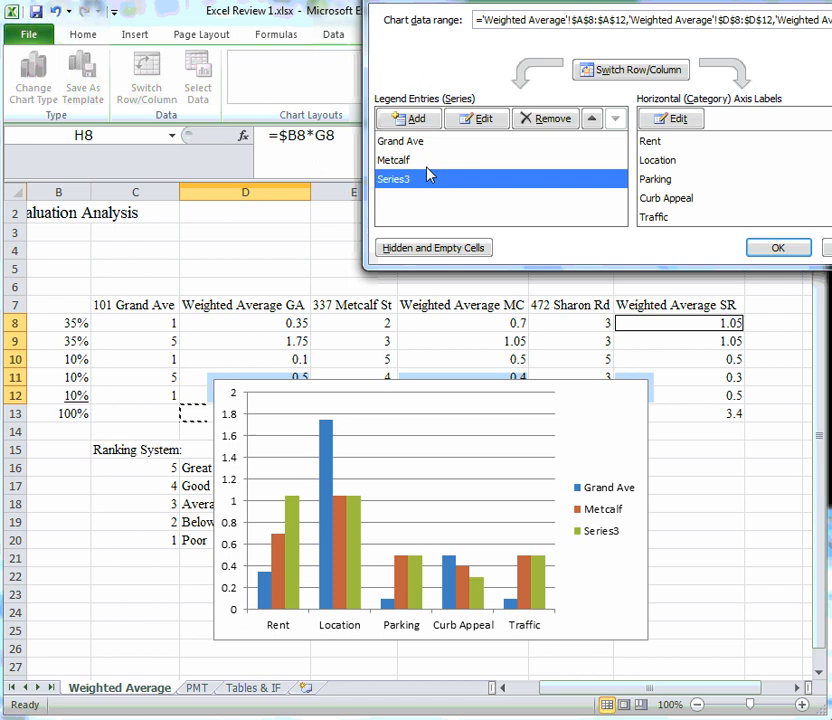
pyautogui.click(485, 119)
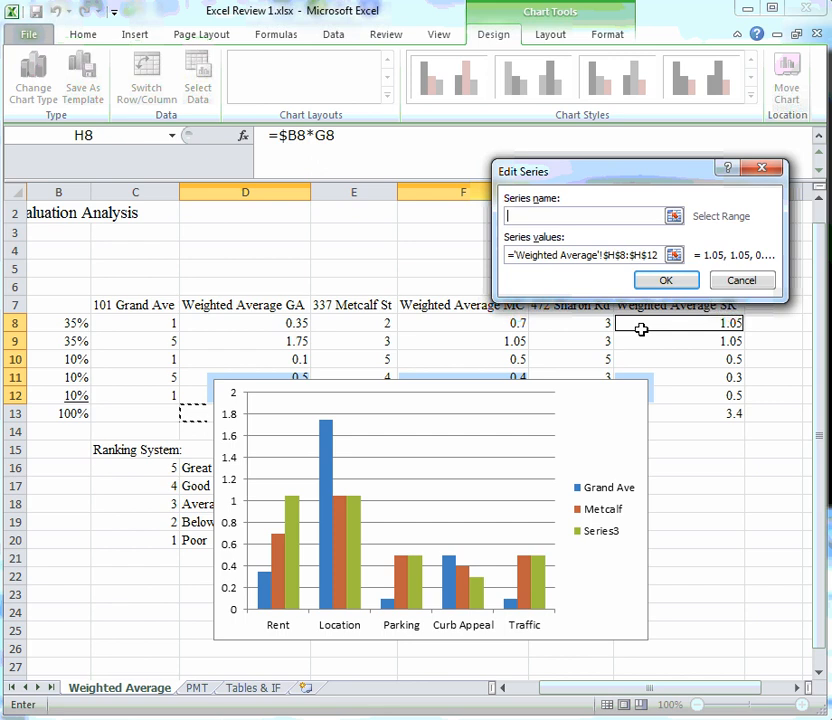
pyautogui.write('Sharon Rd')
pyautogui.click(678, 280)
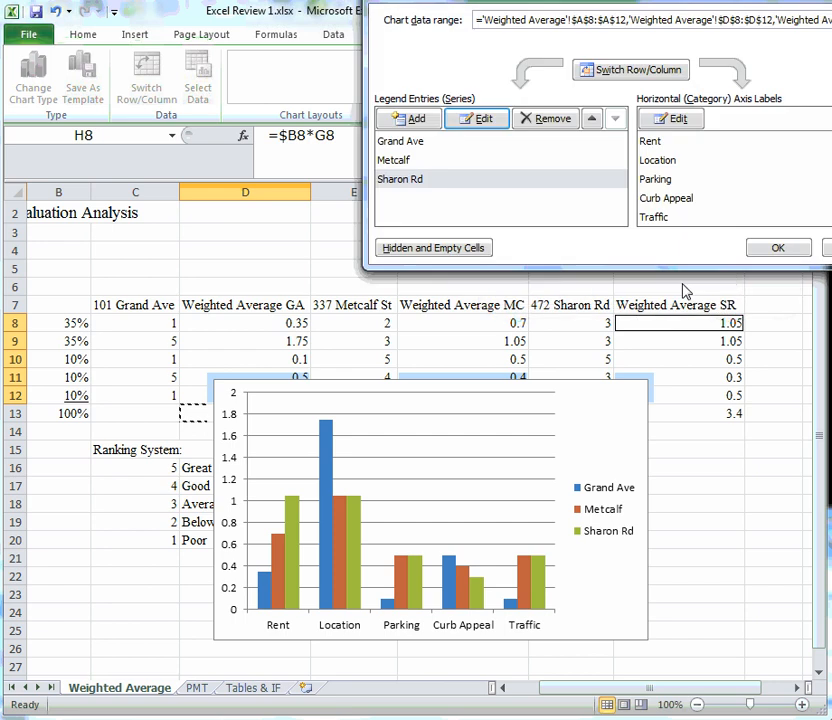
pyautogui.click(776, 250)
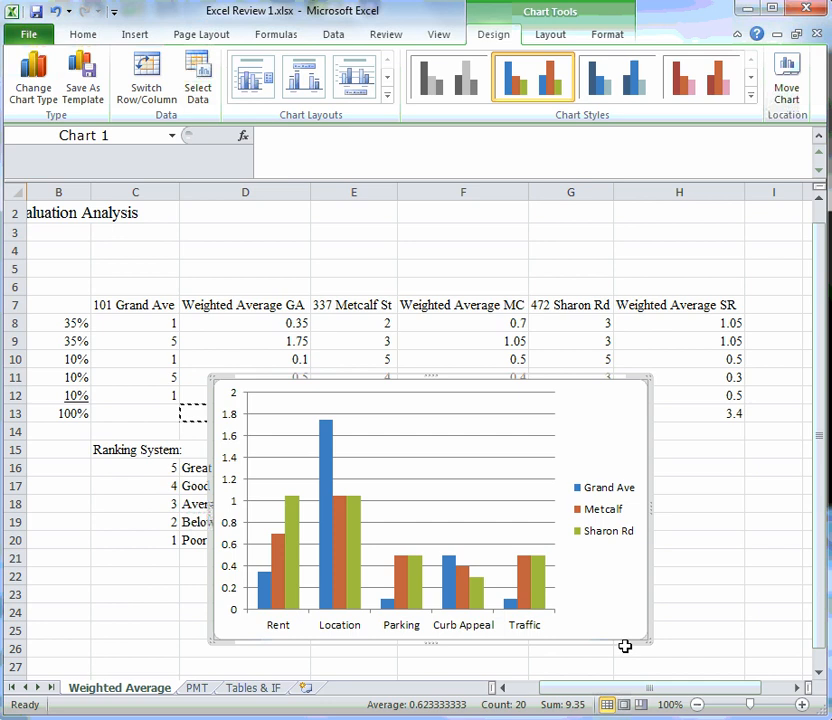
# Step: Move the column chart below the totals in row 13, under columns E to H
pyautogui.moveTo(628, 650); pyautogui.dragTo(697, 661)
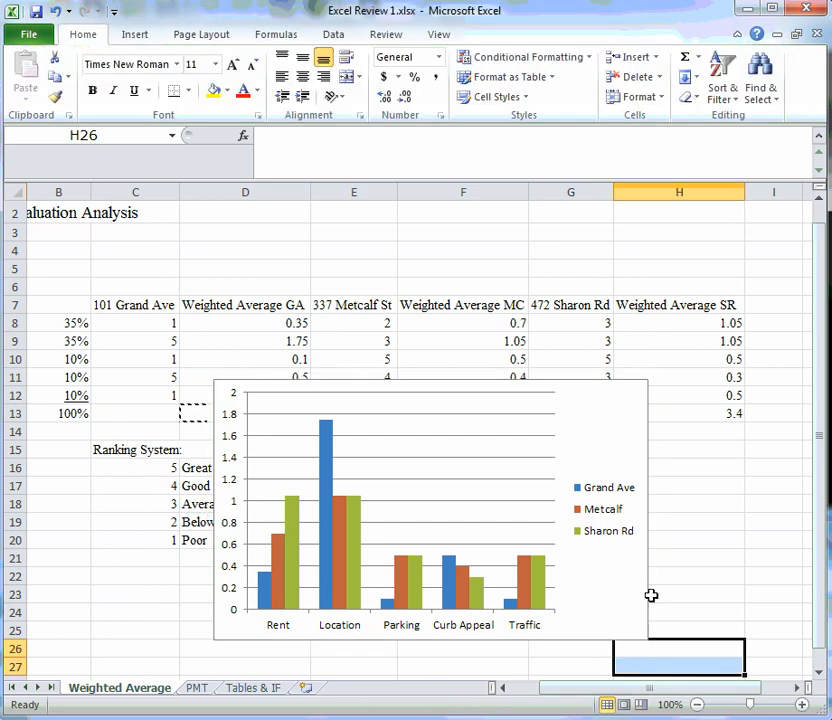
pyautogui.click(648, 596)
pyautogui.moveTo(648, 596)
pyautogui.mouseDown()
pyautogui.moveTo(777, 648)
pyautogui.moveTo(740, 639)
pyautogui.mouseUp()
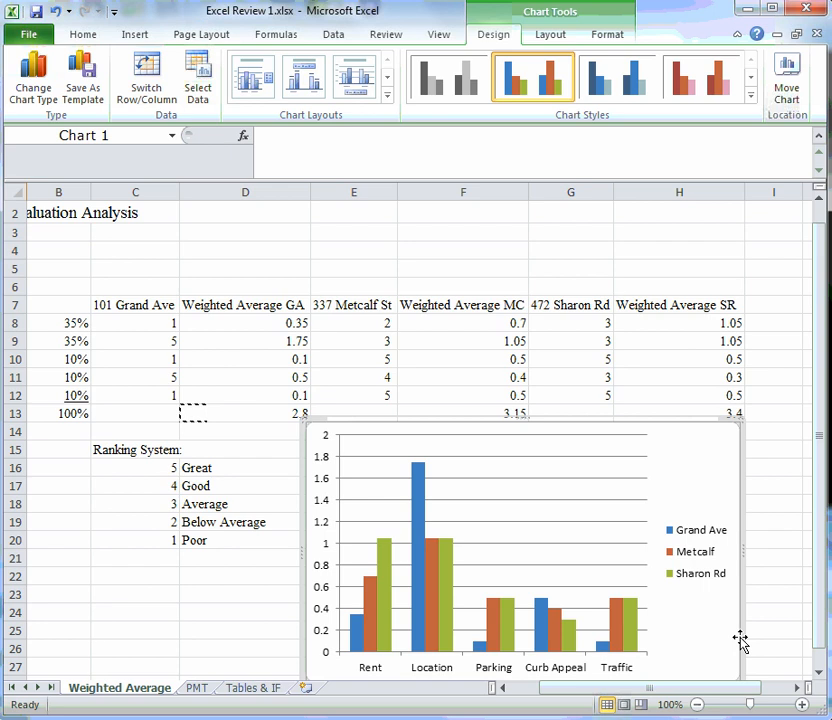
# Step: Examine the weighted average formulas for Rent in D8, F8 and H8
pyautogui.click(529, 689)
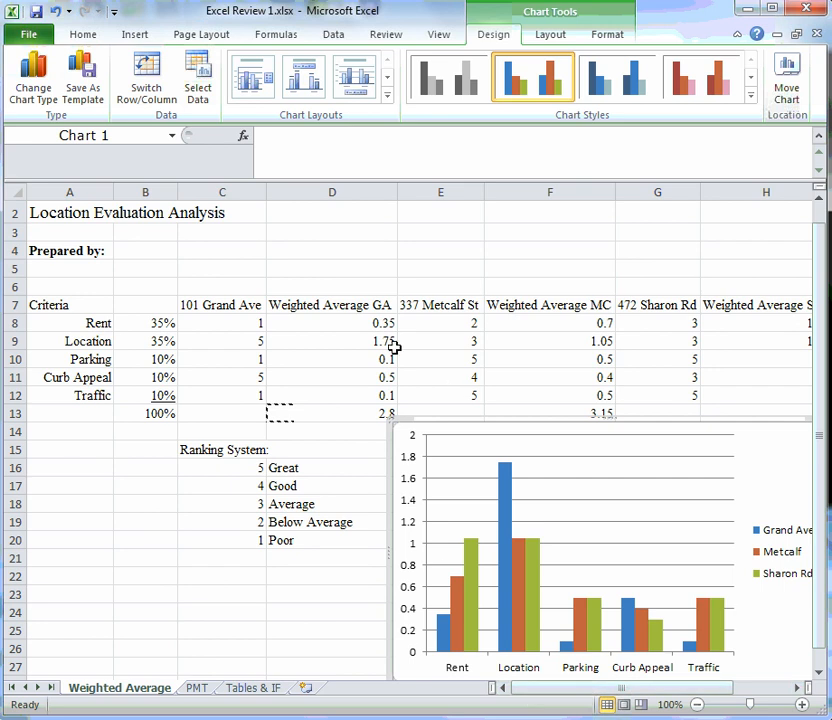
pyautogui.click(366, 325)
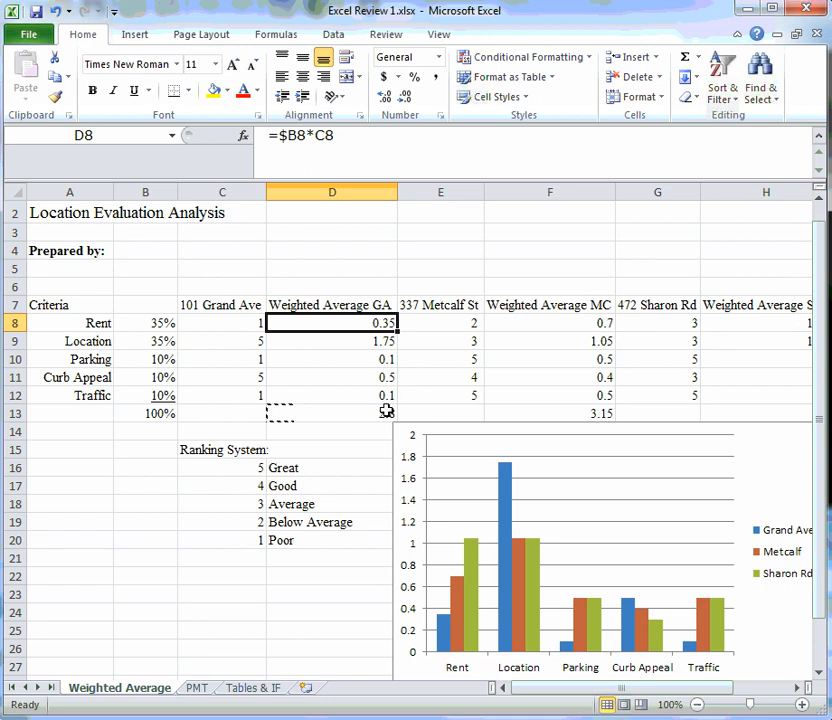
pyautogui.click(593, 323)
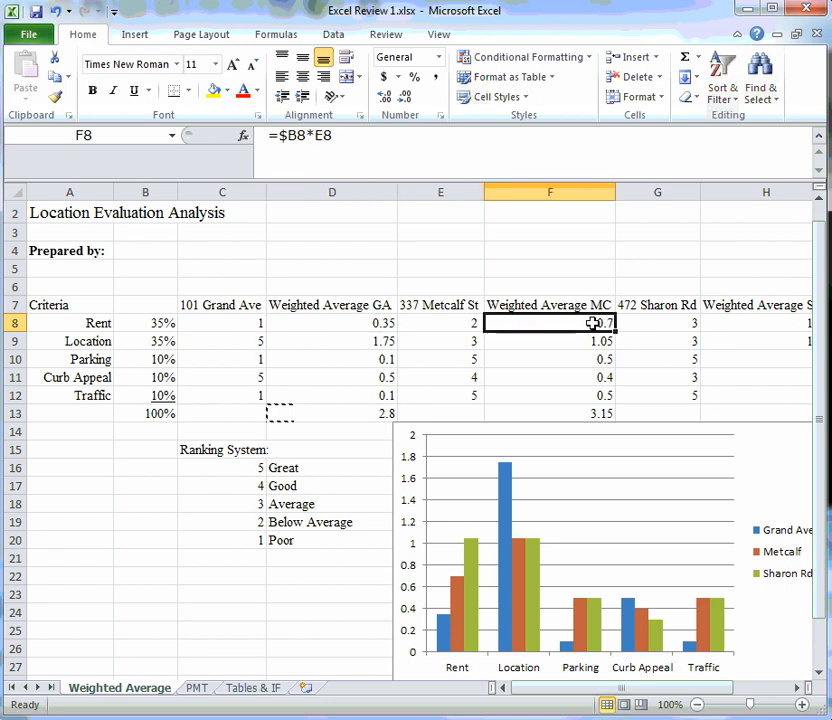
pyautogui.click(797, 320)
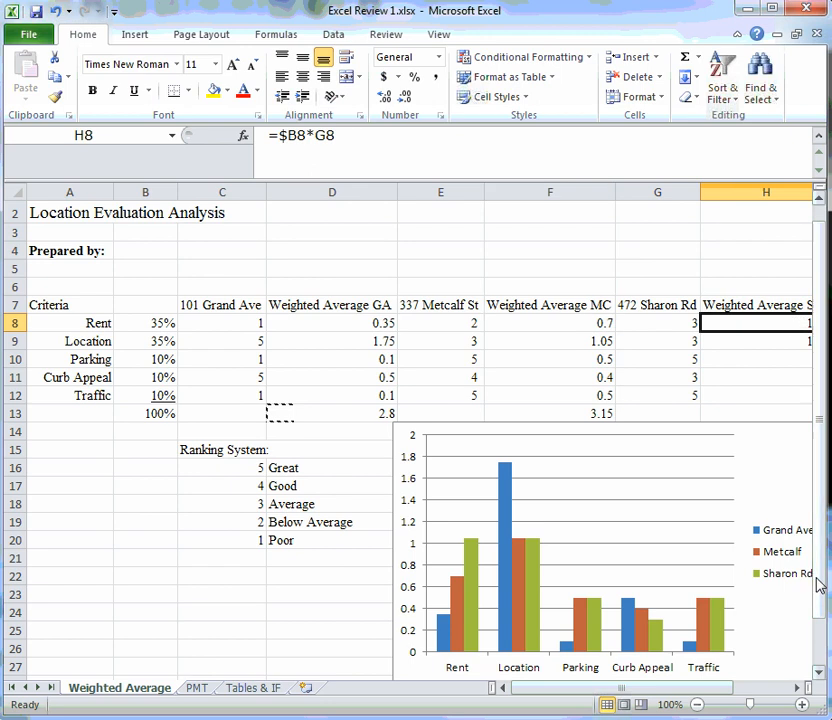
# Step: Move the column chart up to the top of the sheet to uncover the notes in F17:F19
pyautogui.moveTo(819, 582); pyautogui.dragTo(819, 645)
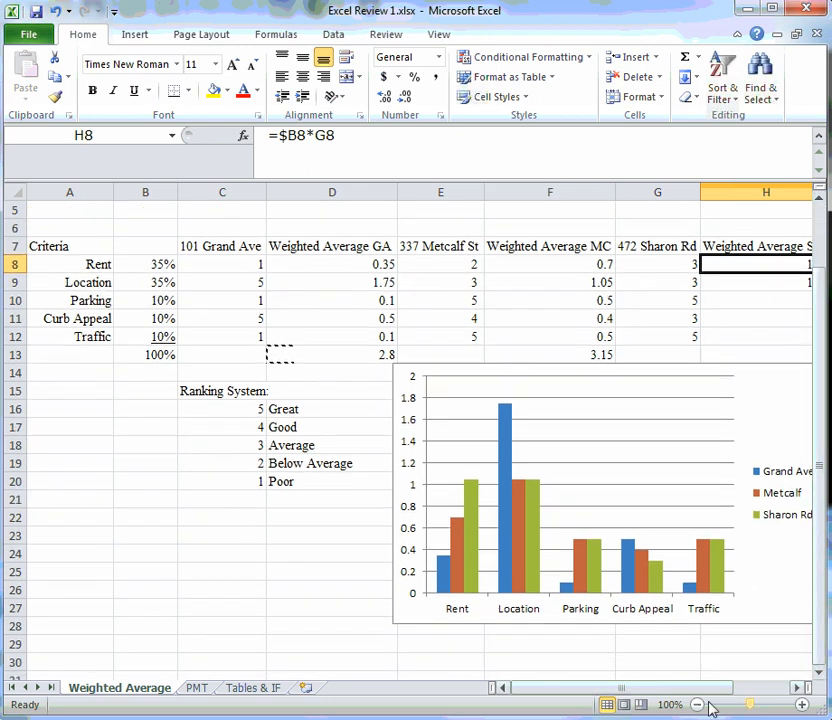
pyautogui.moveTo(700, 688); pyautogui.dragTo(752, 688)
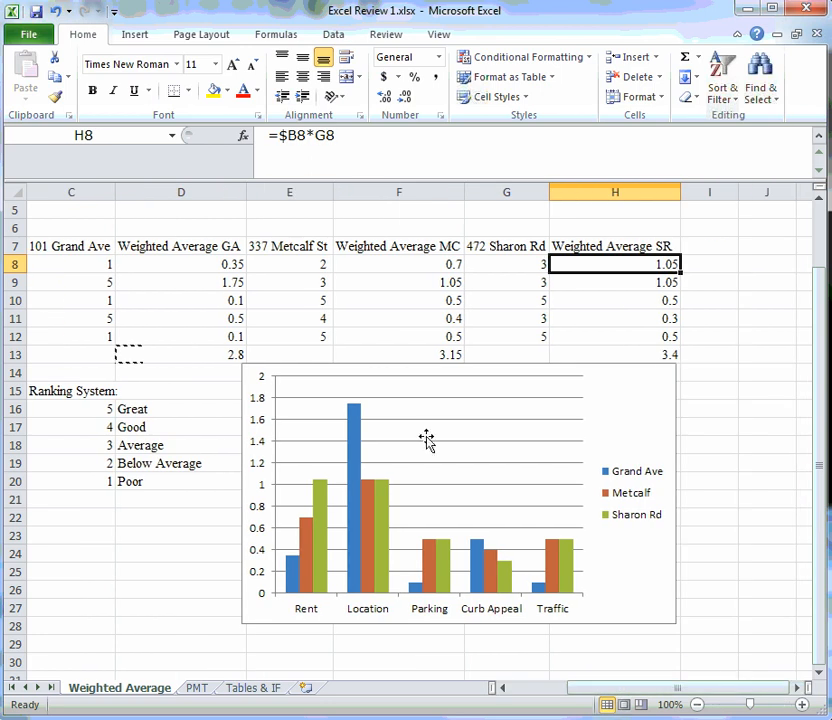
pyautogui.moveTo(425, 440); pyautogui.dragTo(409, 268)
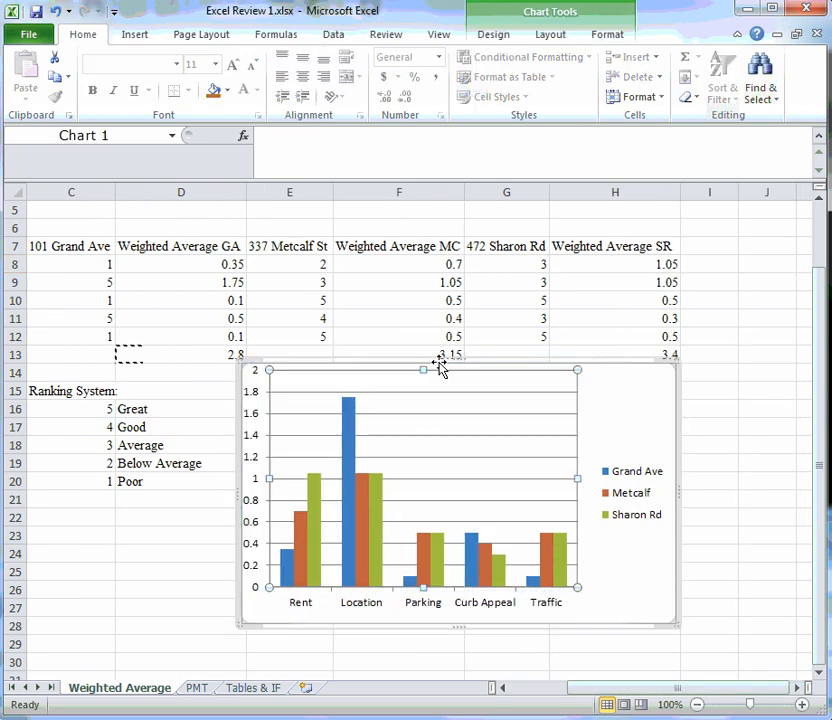
pyautogui.moveTo(435, 227); pyautogui.dragTo(435, 204)
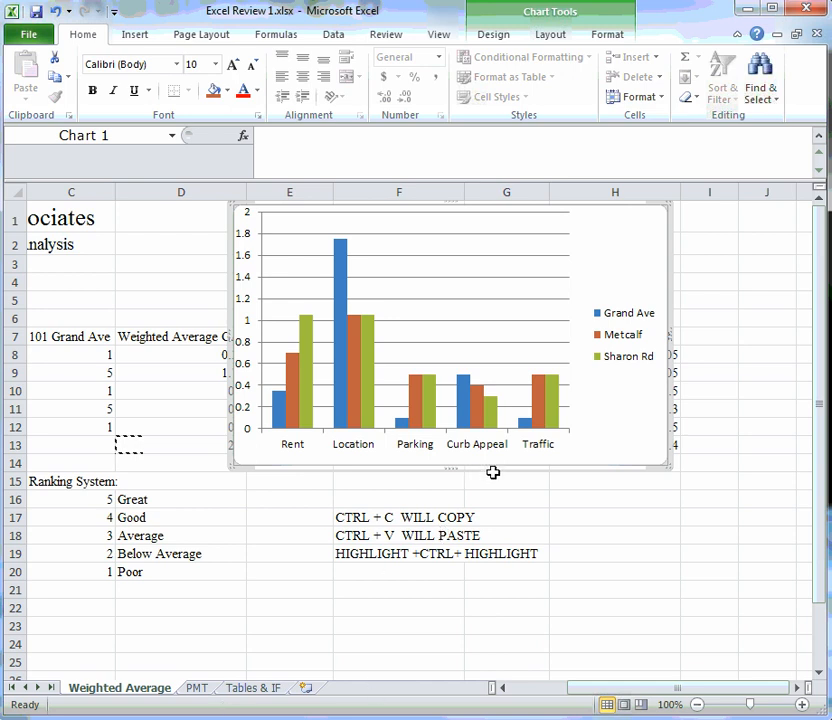
# Step: Move the column chart back down so it starts at about row 10
pyautogui.moveTo(494, 474); pyautogui.dragTo(551, 710)
pyautogui.click(564, 469)
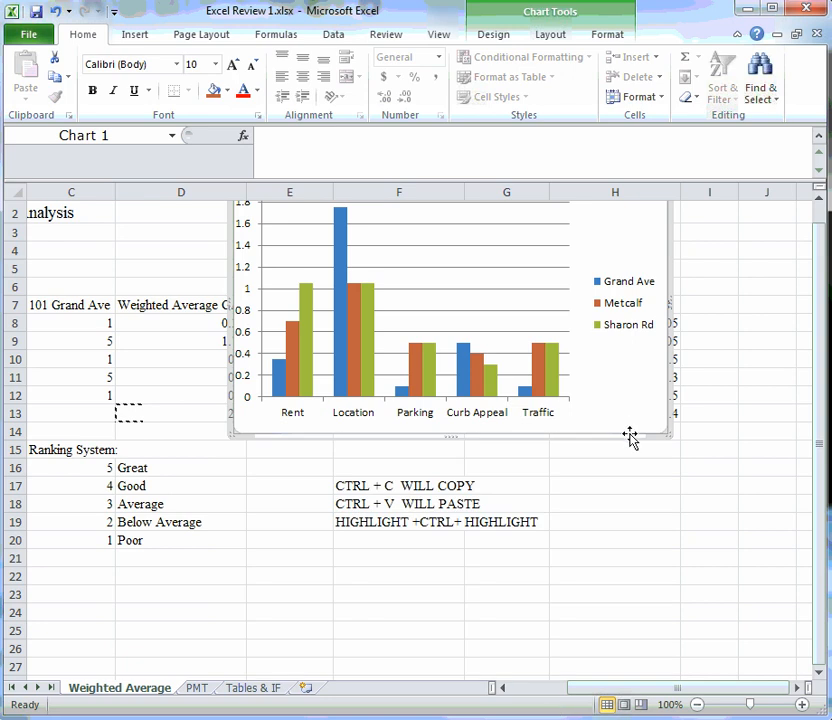
pyautogui.moveTo(630, 437); pyautogui.dragTo(635, 708)
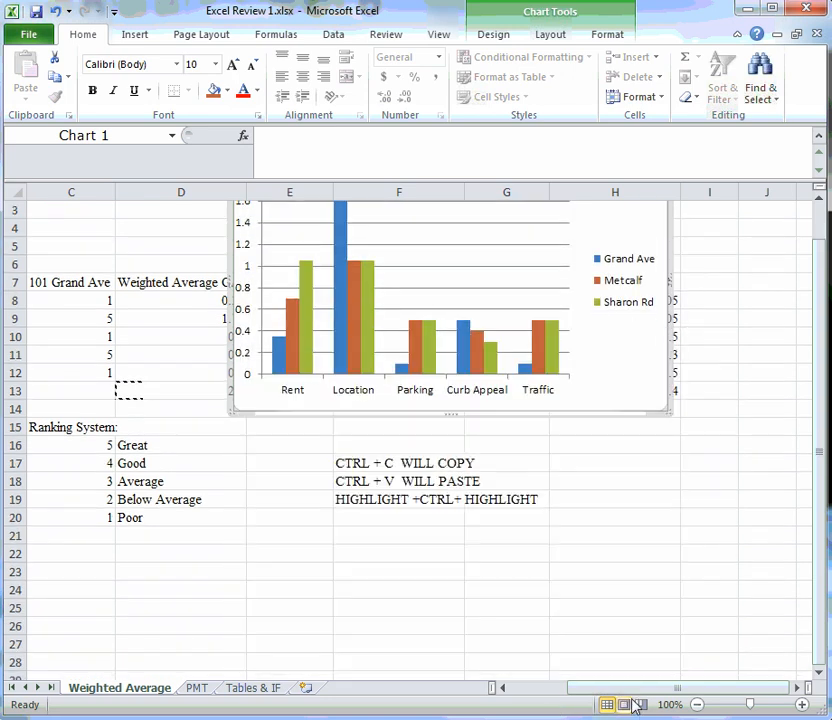
pyautogui.moveTo(604, 416); pyautogui.dragTo(622, 594)
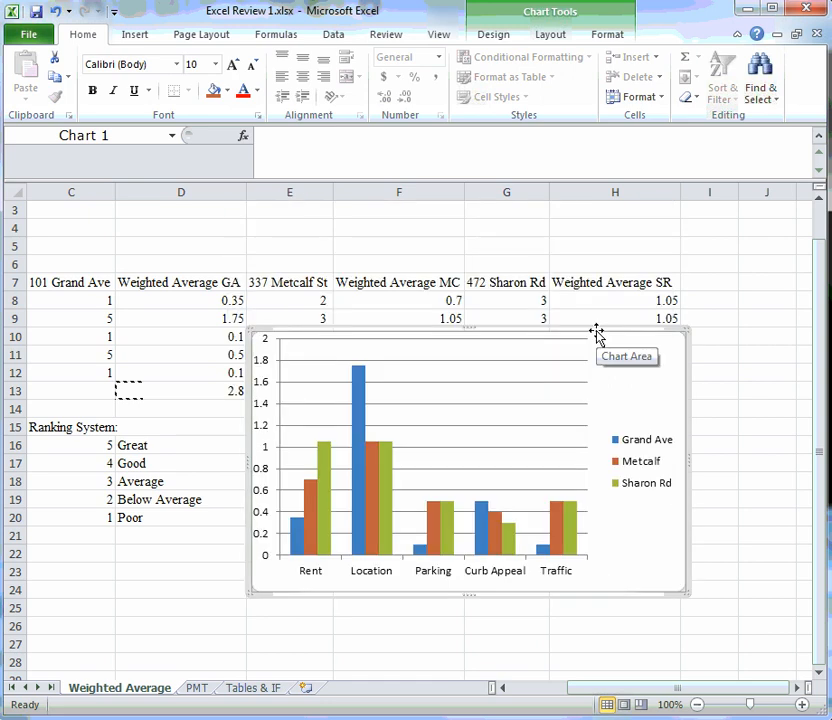
# Step: Move the column chart below the totals in row 13 so it starts at about row 15
pyautogui.moveTo(596, 333); pyautogui.dragTo(603, 430)
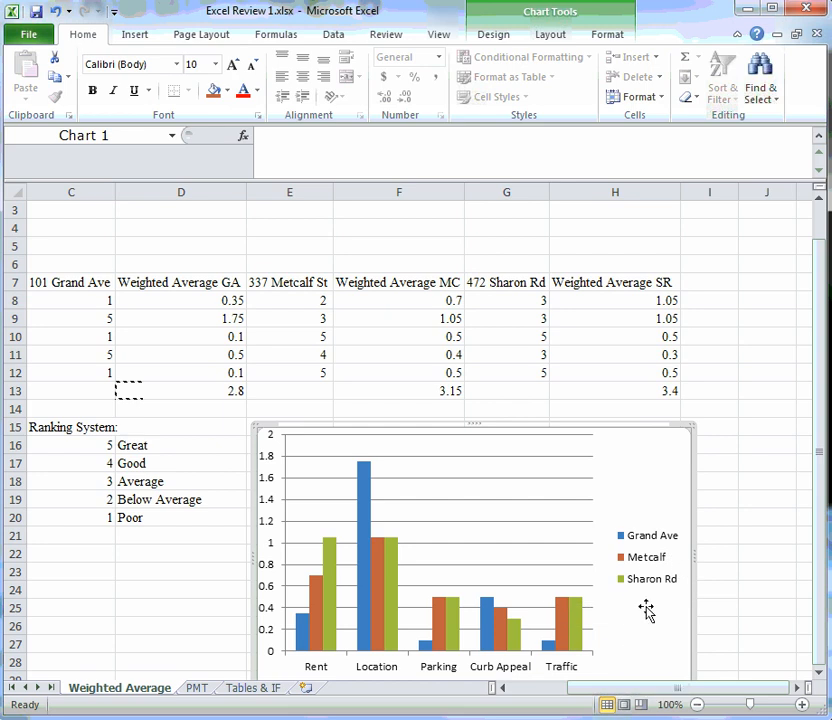
pyautogui.rightClick(537, 551)
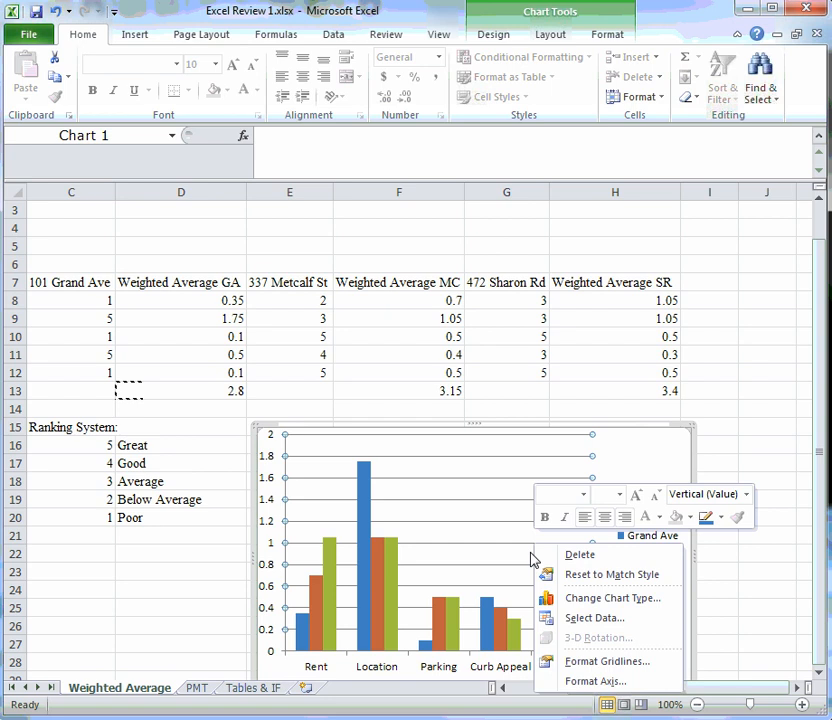
pyautogui.click(476, 536)
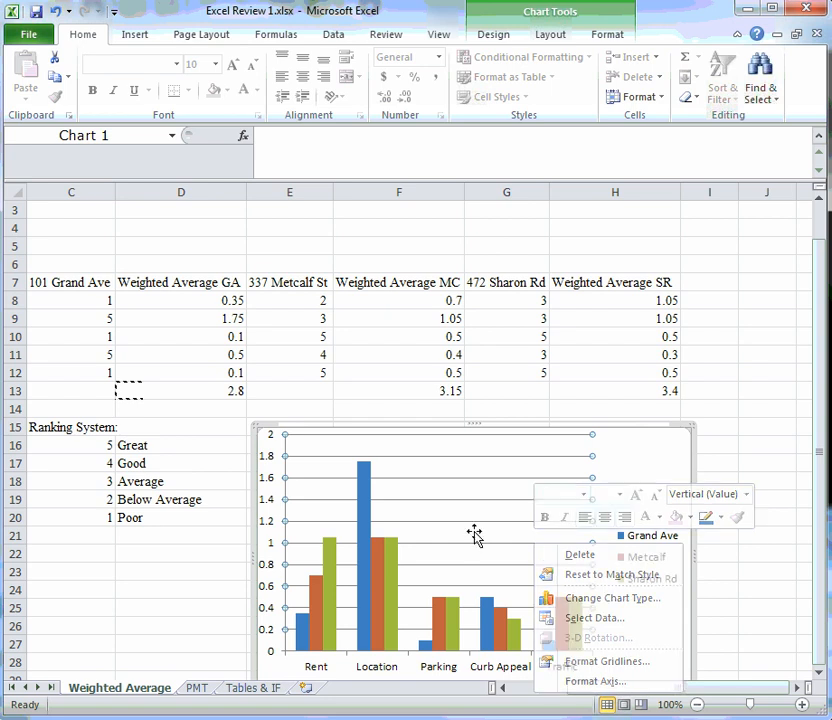
# Step: Add a centered overlay title to the column chart
pyautogui.click(553, 40)
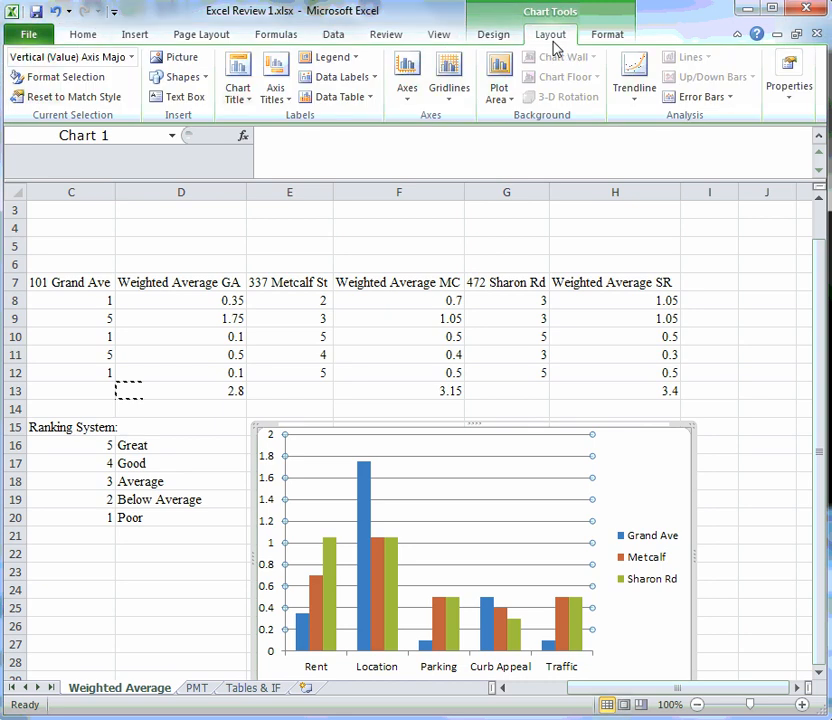
pyautogui.click(240, 88)
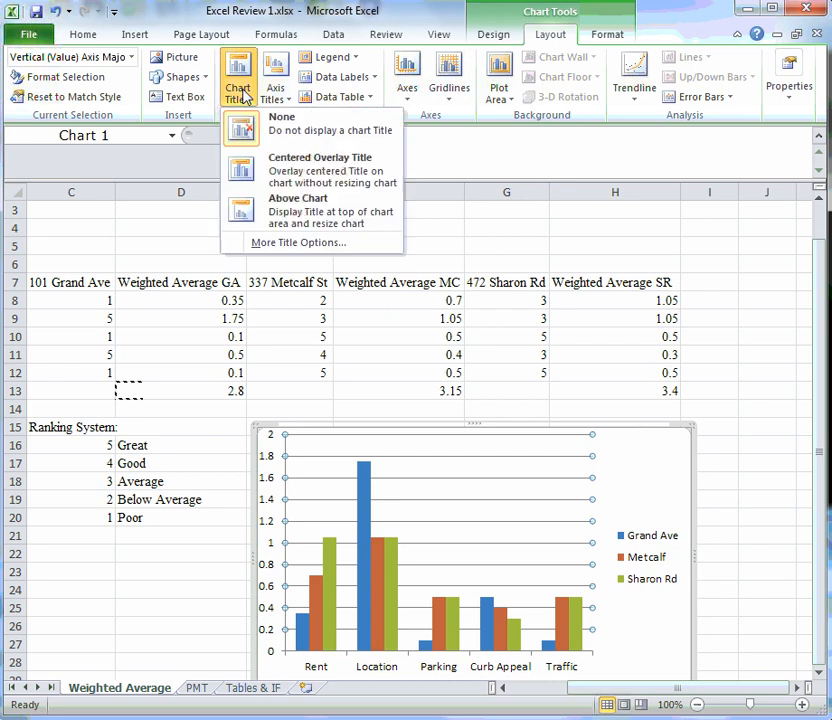
pyautogui.click(288, 166)
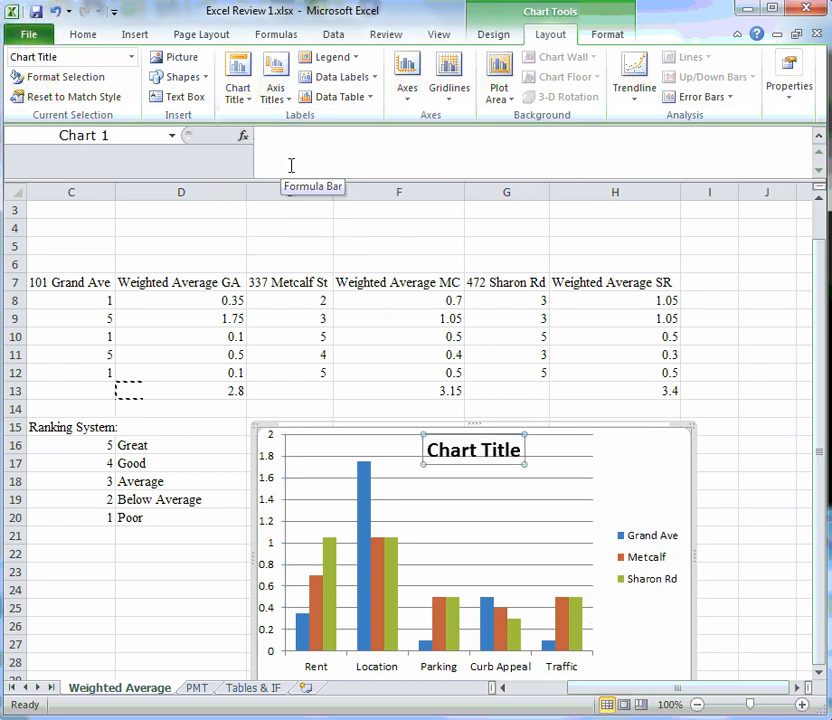
# Step: Set the chart title text to "Apartment comparisons" and deselect the chart
pyautogui.write('A')
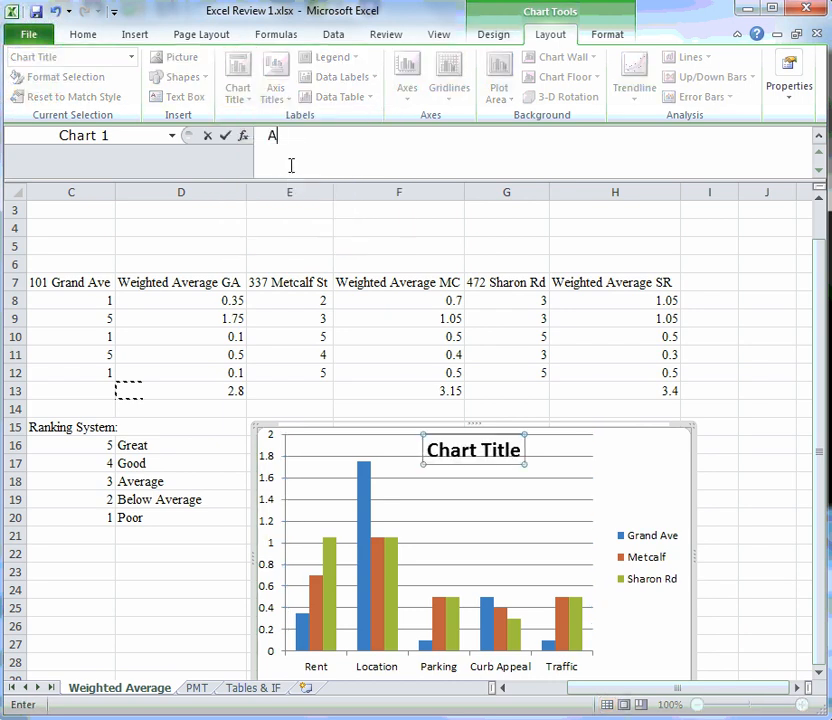
pyautogui.write('pART')
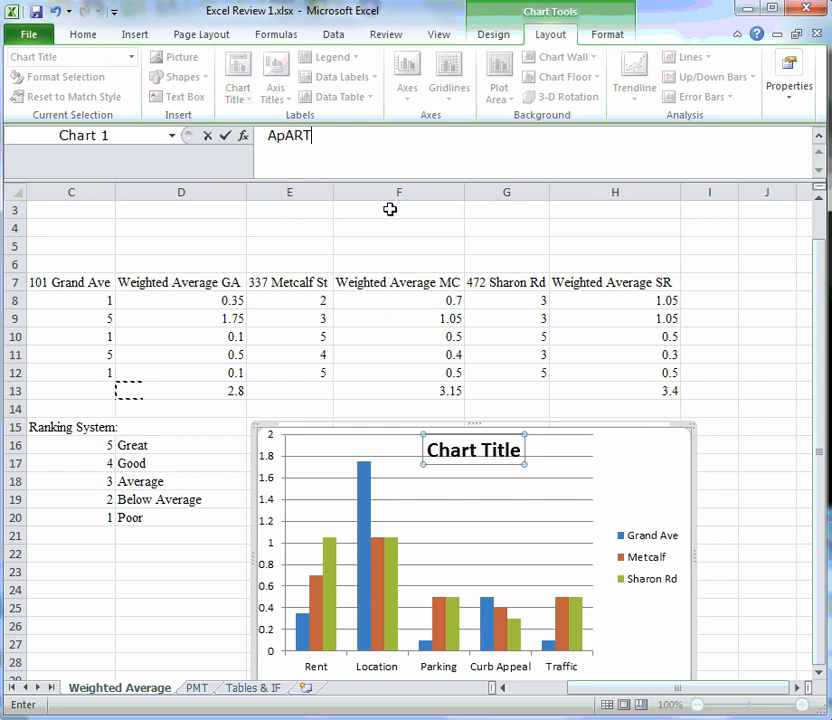
pyautogui.press('BackSpace')
pyautogui.press('BackSpace')
pyautogui.press('BackSpace')
pyautogui.write('ART')
pyautogui.press('BackSpace')
pyautogui.press('BackSpace')
pyautogui.press('BackSpace')
pyautogui.write('artment compa')
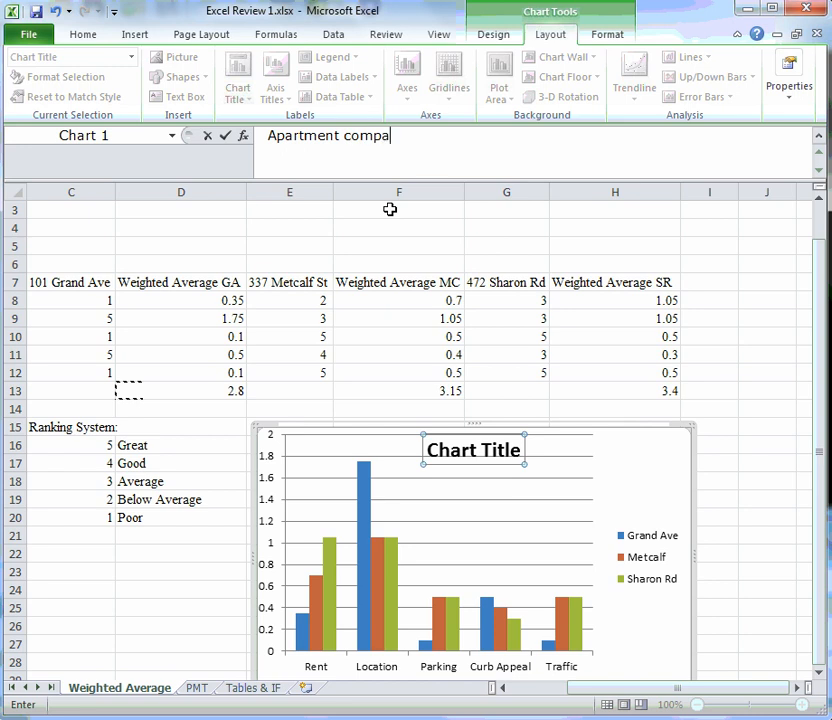
pyautogui.write('risons')
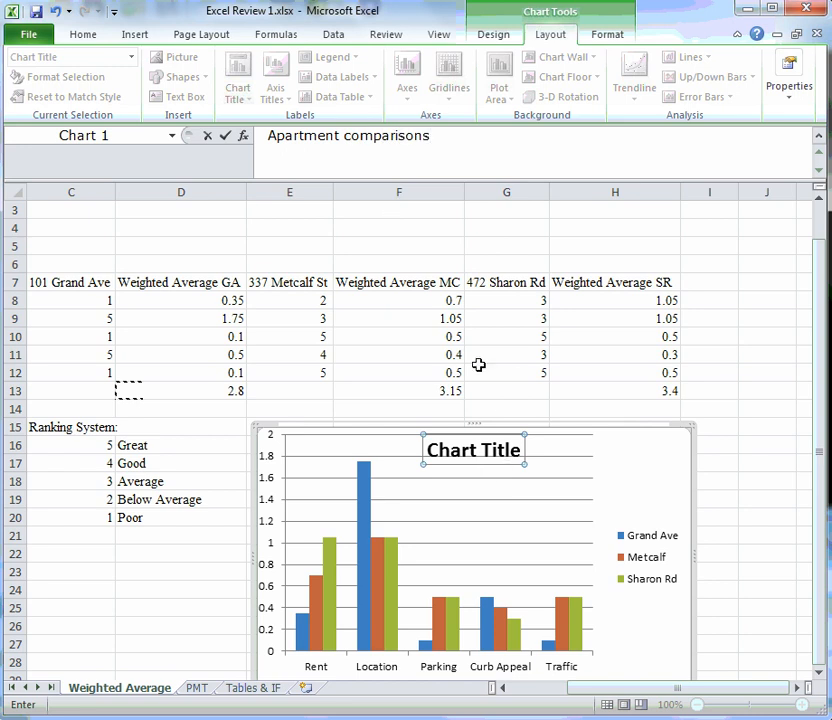
pyautogui.press('Return')
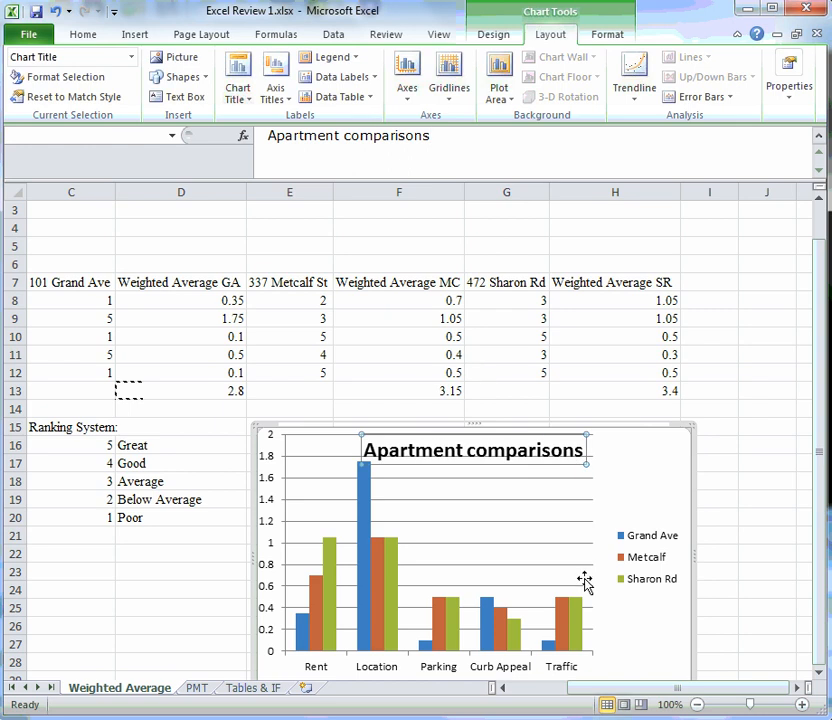
pyautogui.click(755, 517)
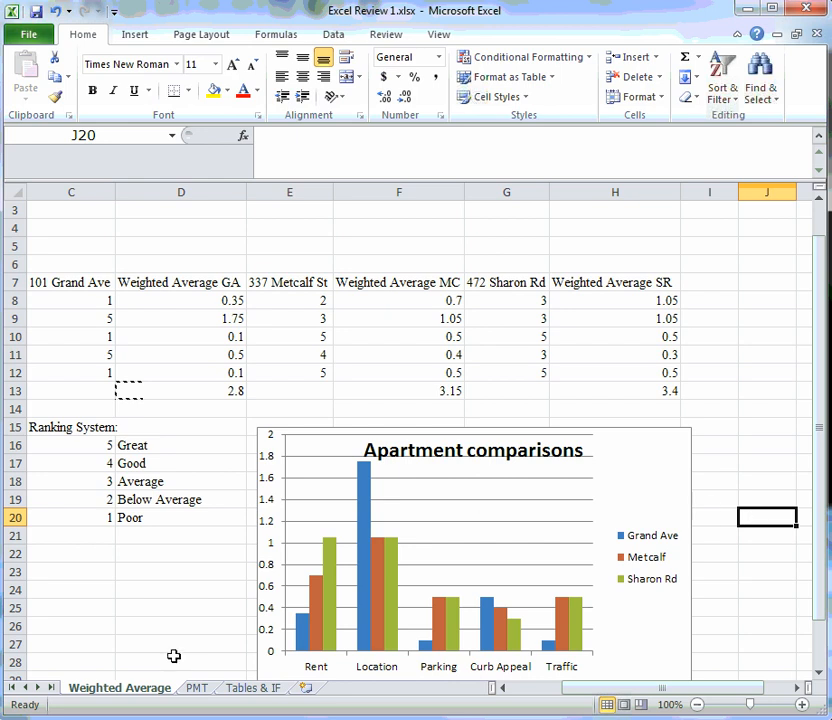
# Step: On the PMT sheet, begin a PMT formula in B7 with the monthly rate $A7/12, keeping column A absolute
pyautogui.click(197, 690)
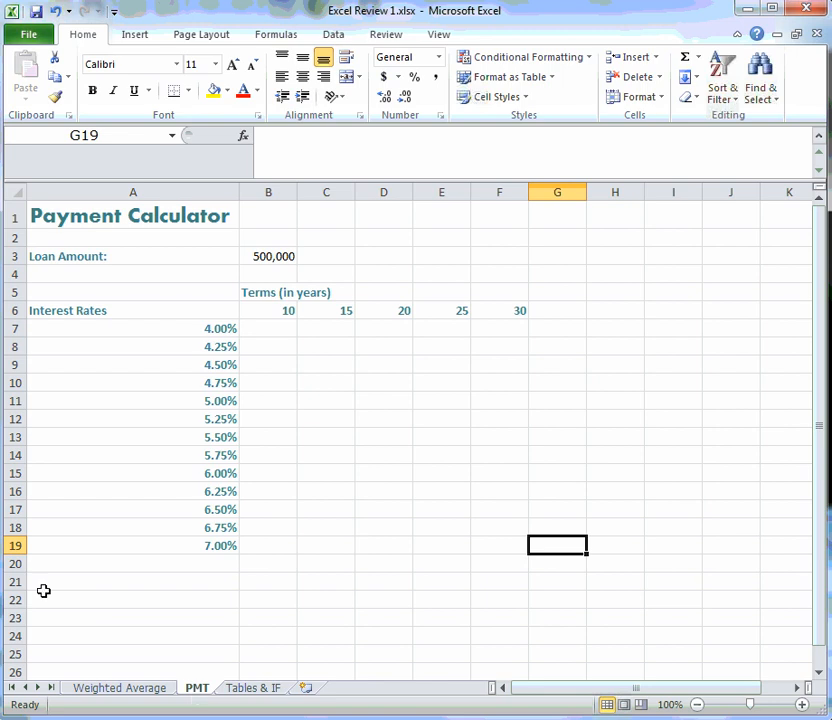
pyautogui.click(275, 331)
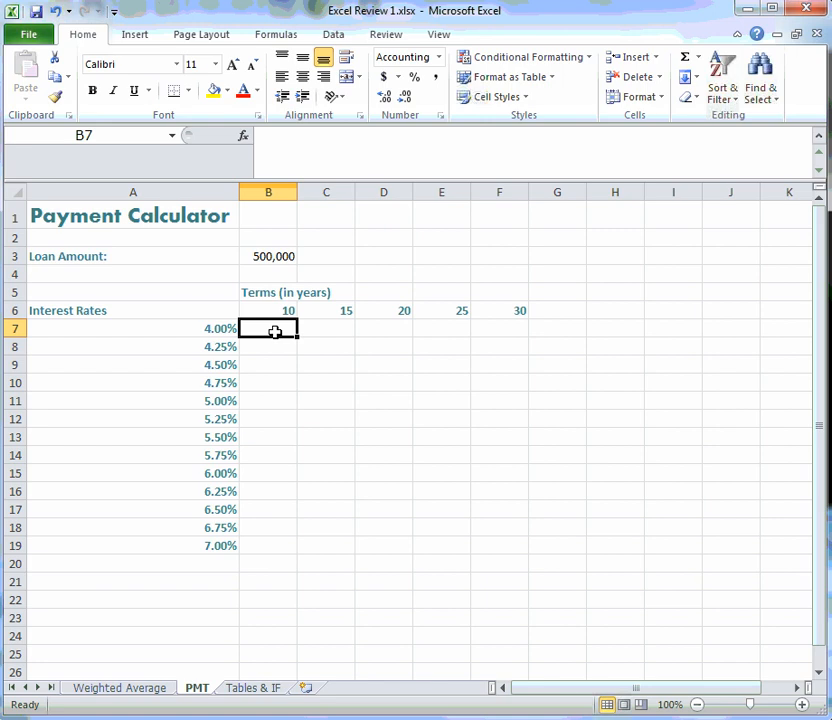
pyautogui.write('=')
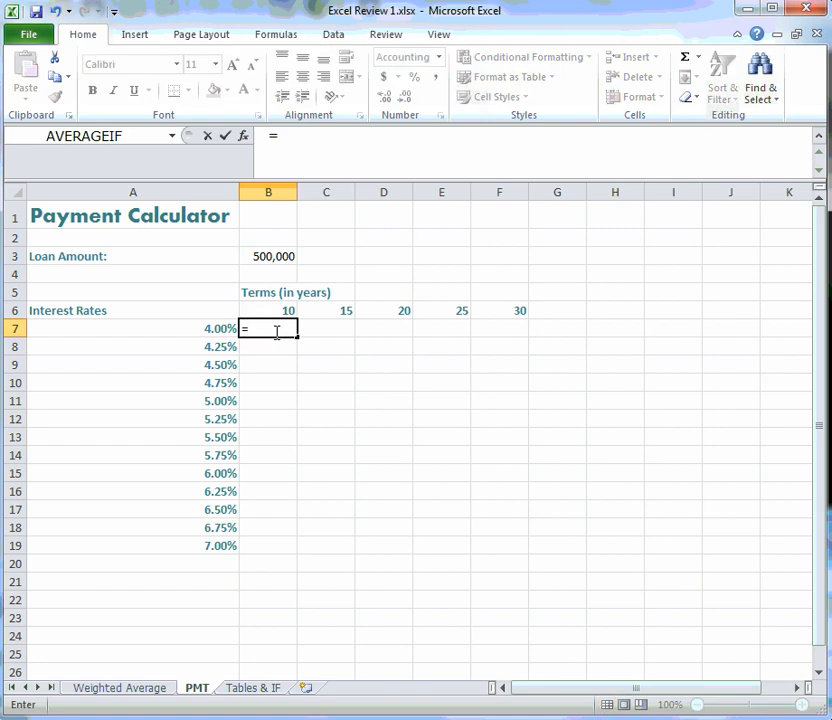
pyautogui.write('pmt')
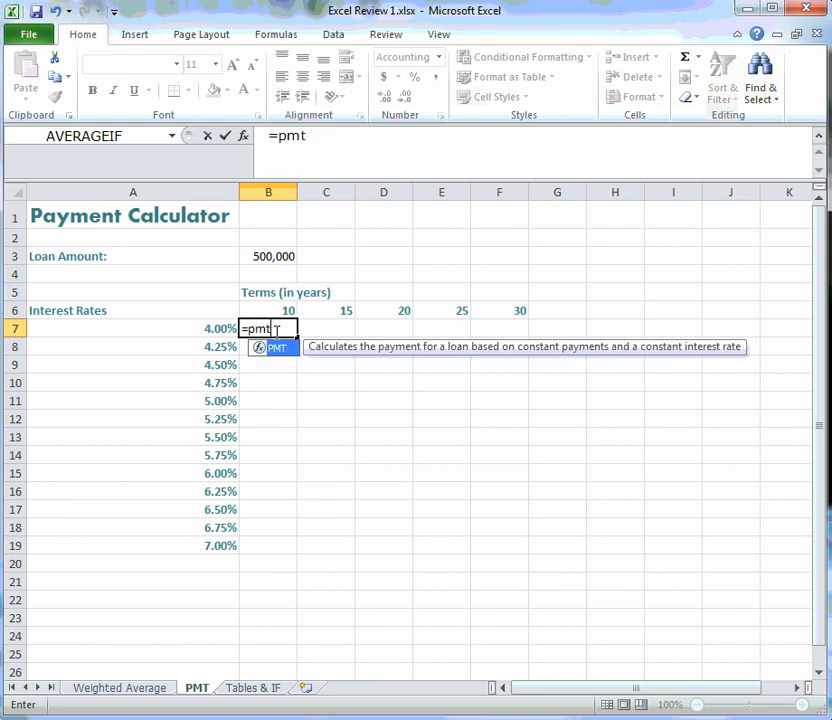
pyautogui.write('(')
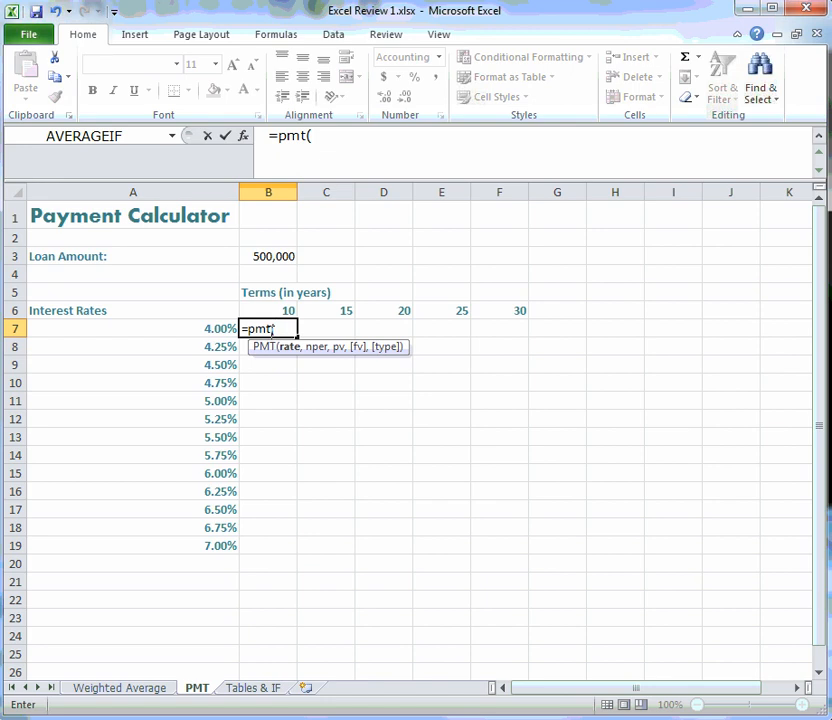
pyautogui.click(221, 330)
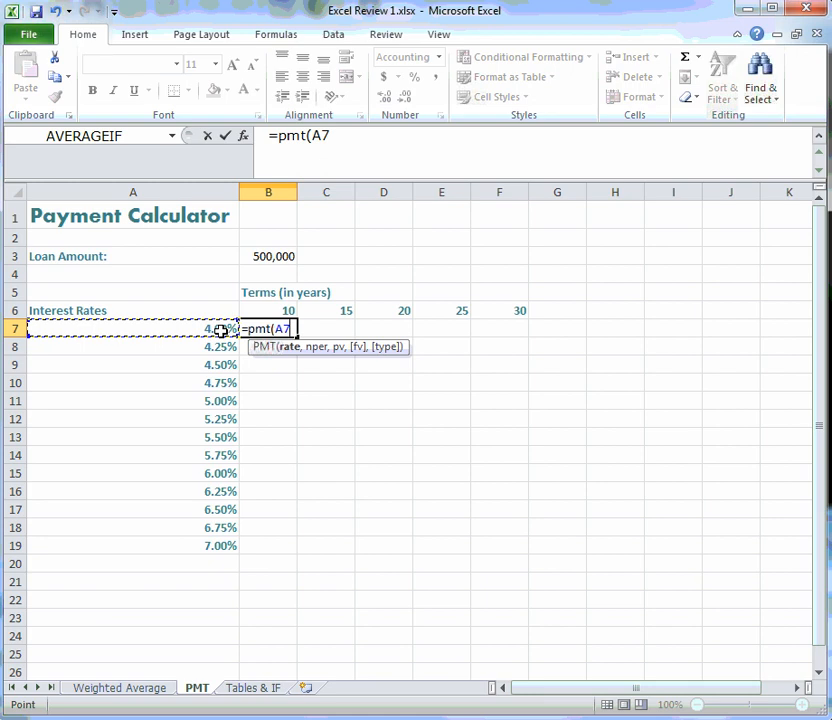
pyautogui.write('/12')
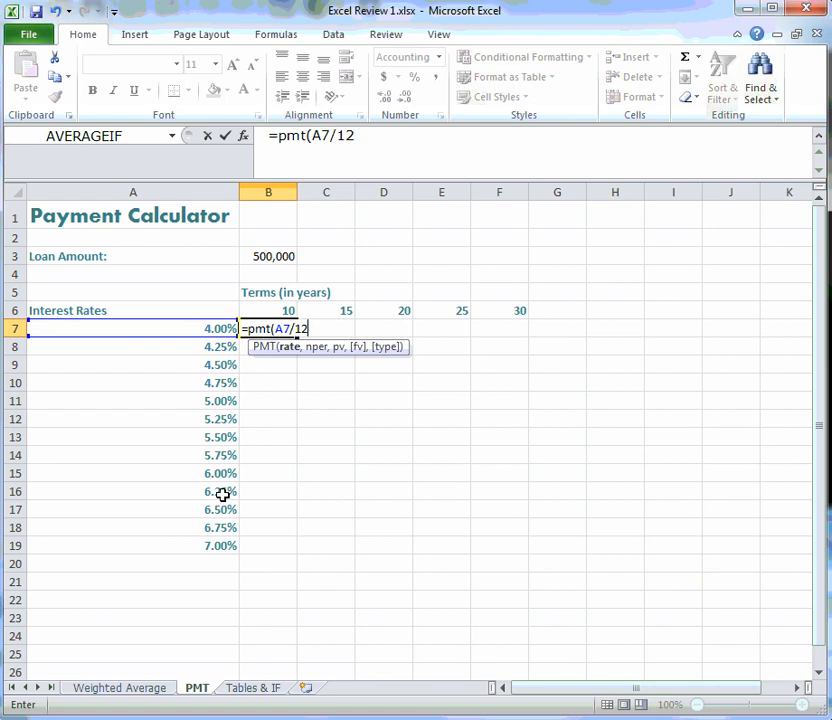
pyautogui.click(276, 330)
pyautogui.write('$')
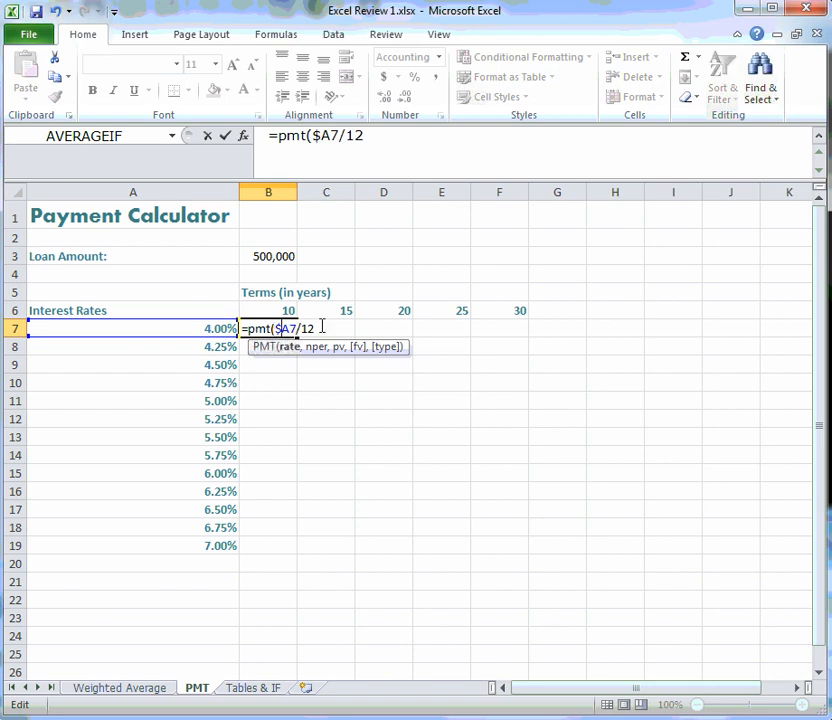
# Step: Add the number of payments B$6*12 as the second PMT argument in B7, keeping row 6 absolute
pyautogui.click(322, 328)
pyautogui.write(',')
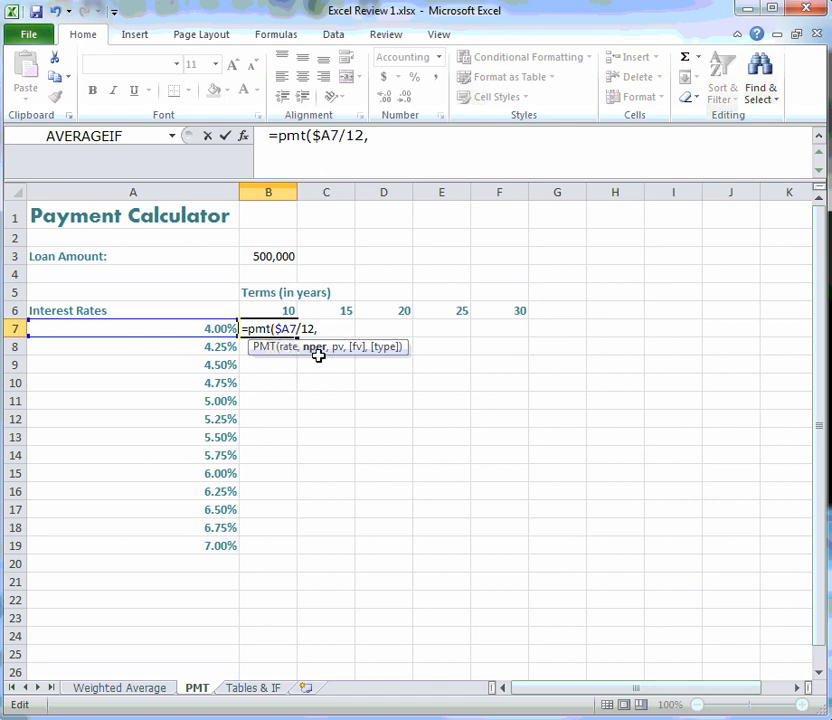
pyautogui.click(285, 311)
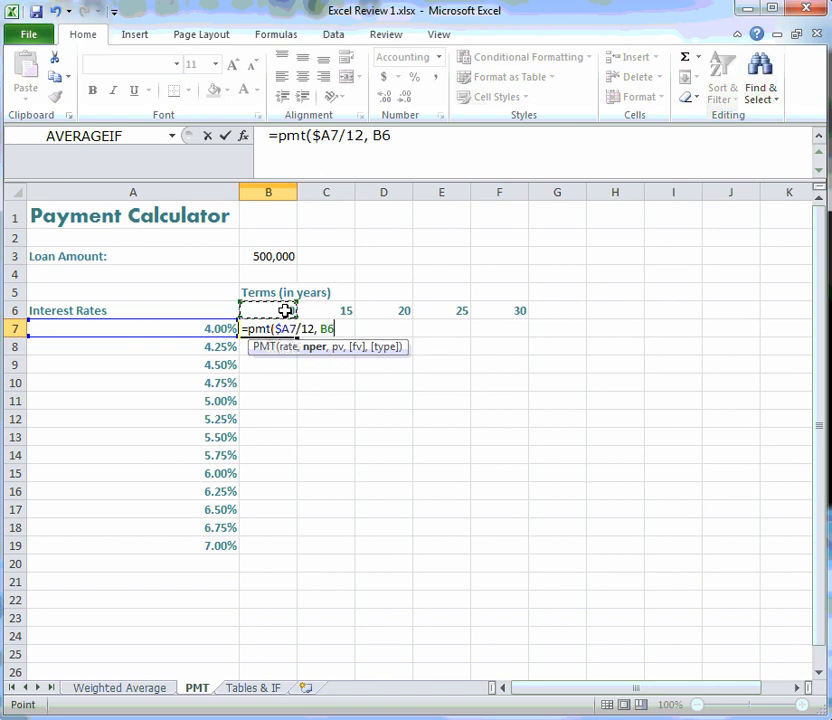
pyautogui.write('*12')
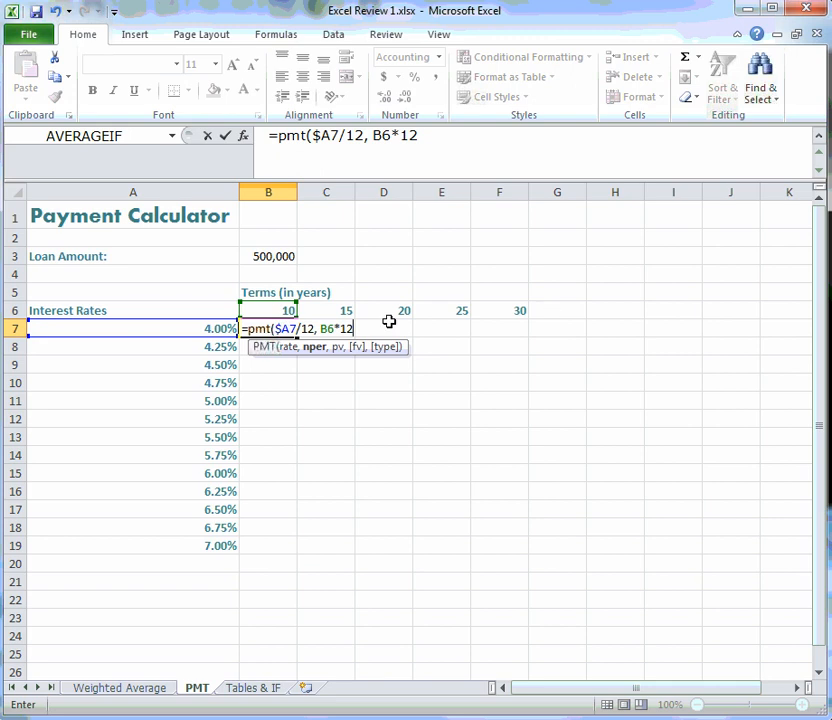
pyautogui.click(328, 331)
pyautogui.write('$')
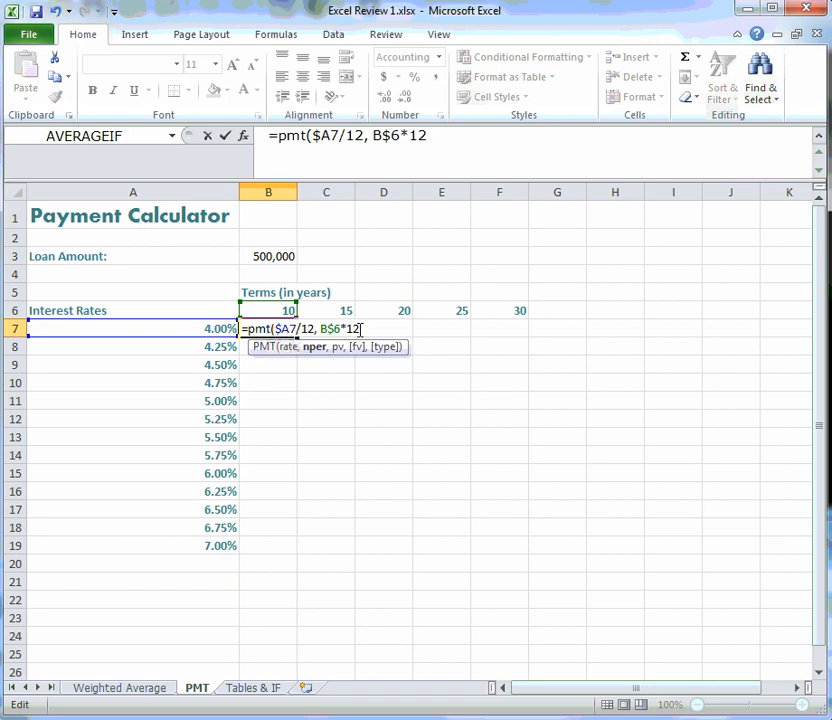
# Step: Complete the B7 formula with the negative, fully absolute loan amount -$B$3 as the present value
pyautogui.write(',')
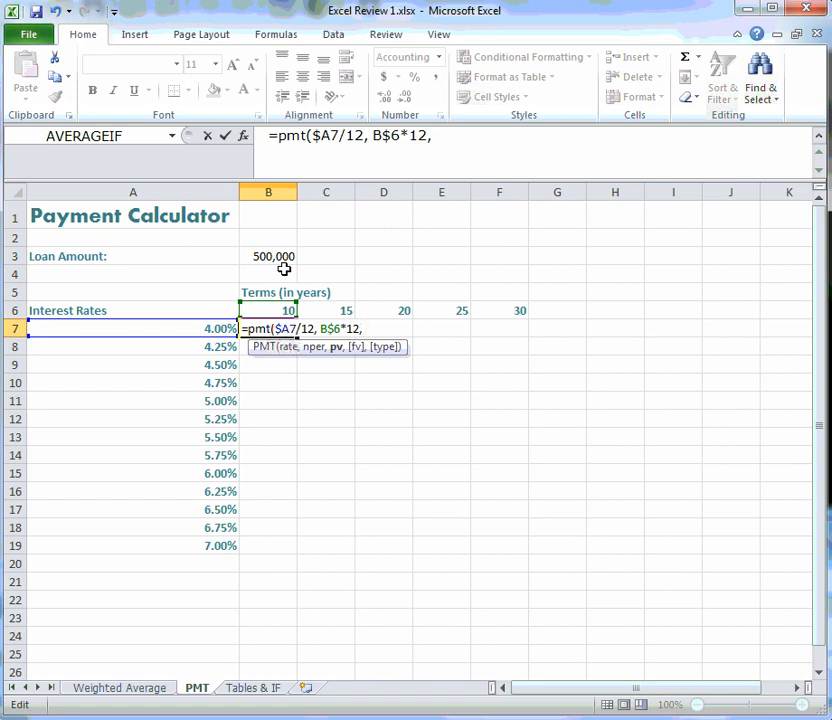
pyautogui.write('-')
pyautogui.click(275, 259)
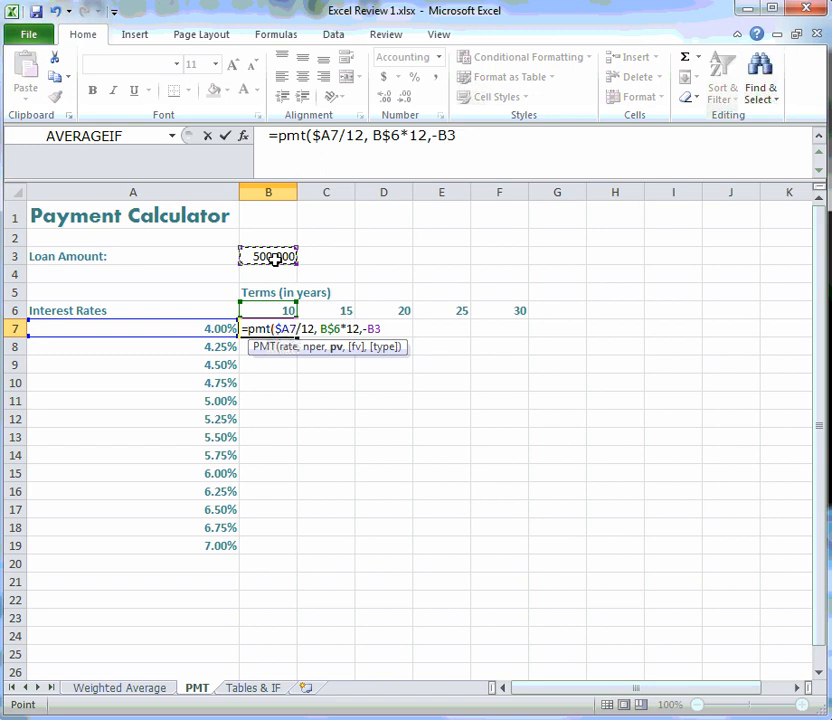
pyautogui.click(438, 131)
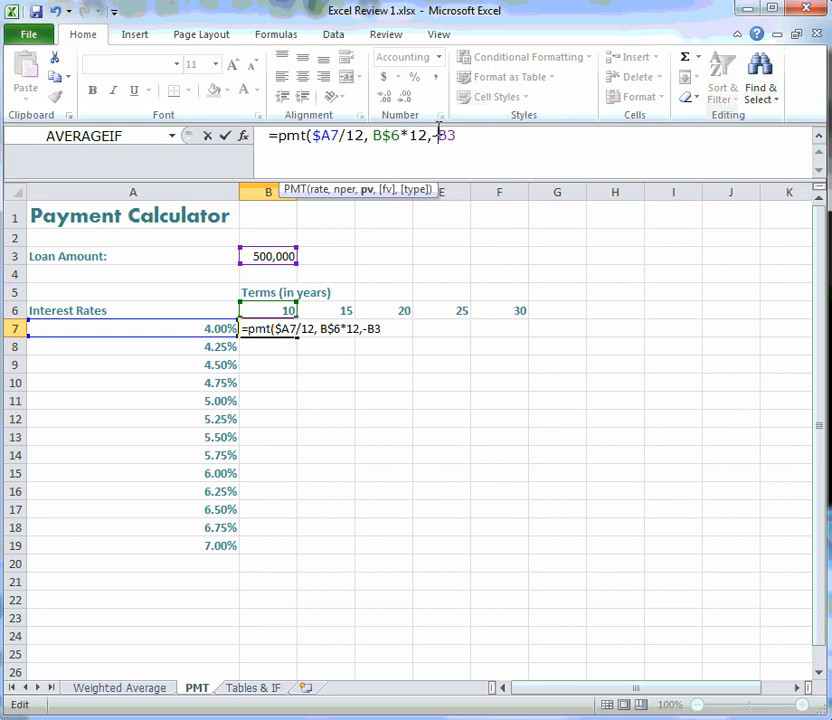
pyautogui.write('$')
pyautogui.click(458, 136)
pyautogui.write('$B$')
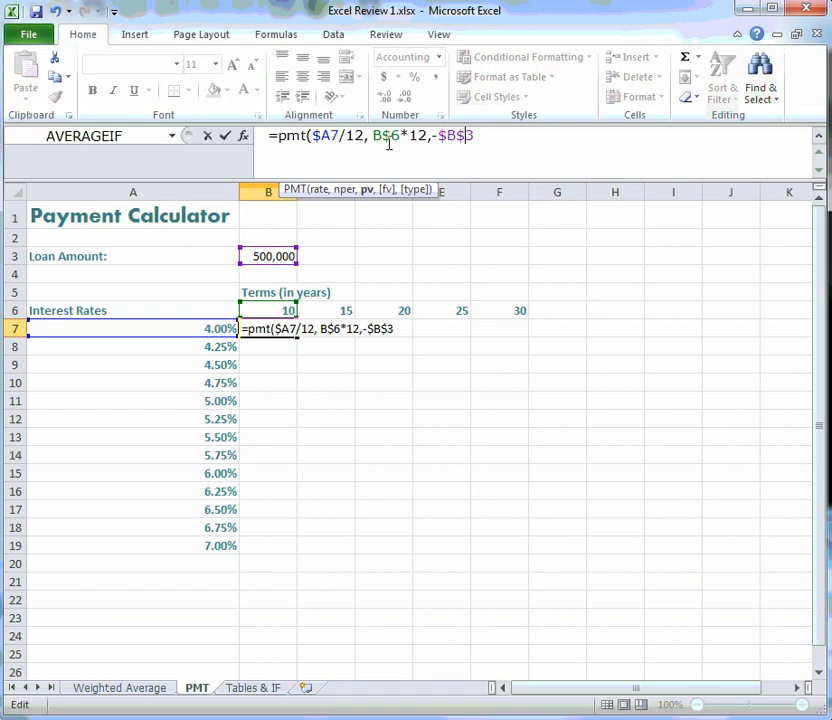
pyautogui.click(478, 136)
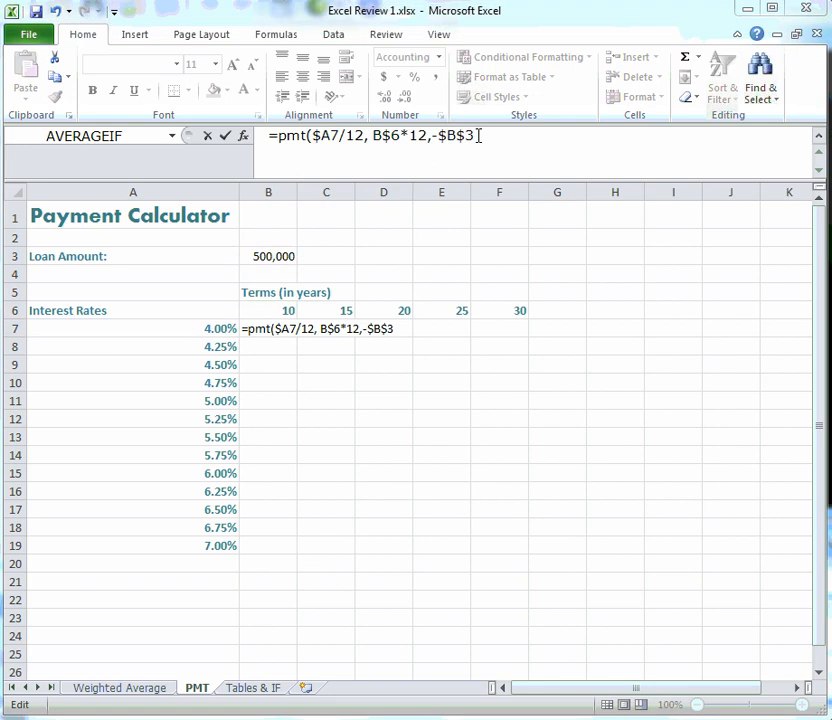
pyautogui.click(483, 136)
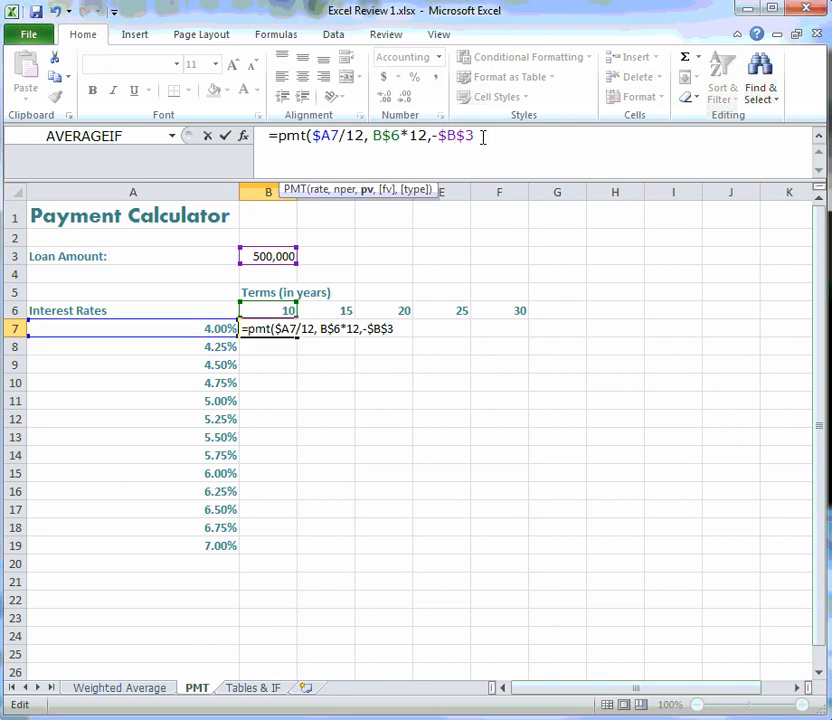
pyautogui.write(')')
pyautogui.press('Return')
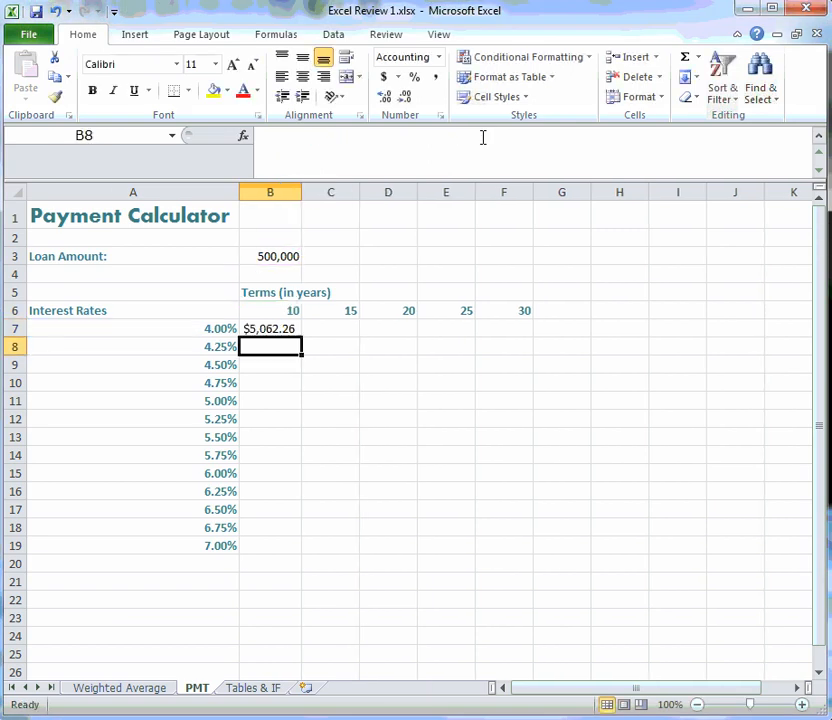
# Step: Fill the PMT formula from B7 across the range B7:F19 and autofit the widths of columns C through F
pyautogui.click(251, 329)
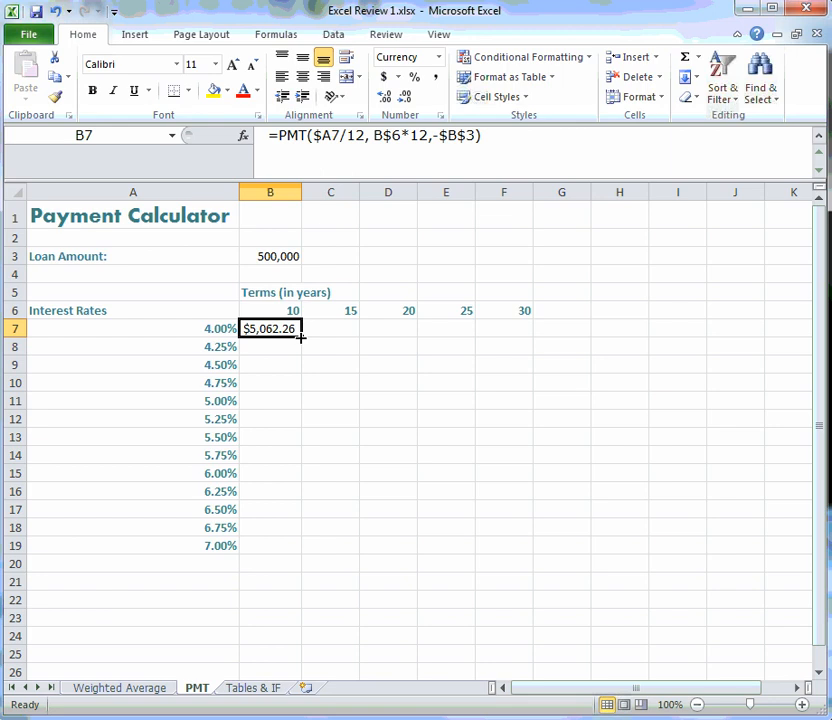
pyautogui.moveTo(301, 338); pyautogui.dragTo(530, 553)
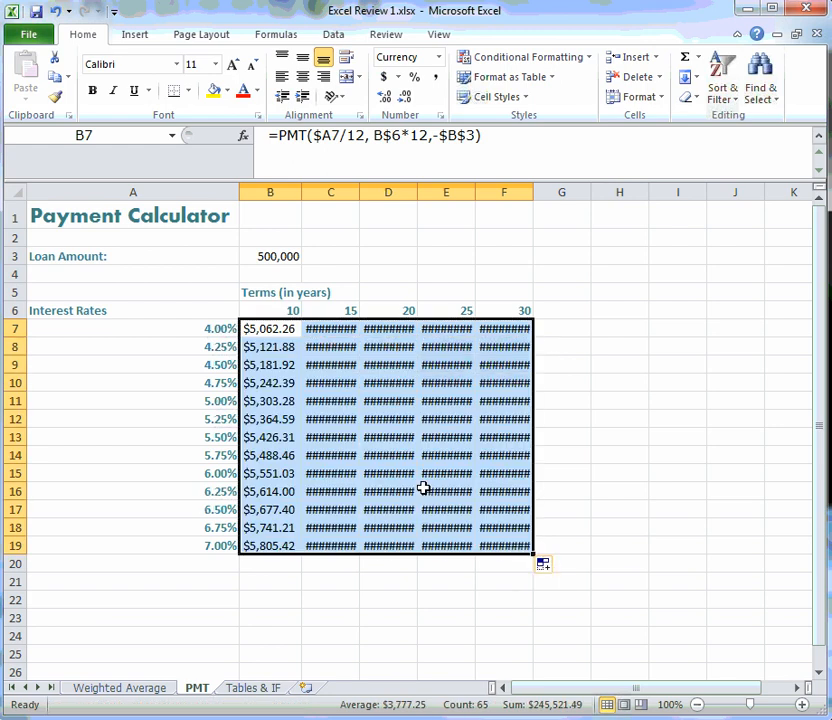
pyautogui.doubleClick(359, 182)
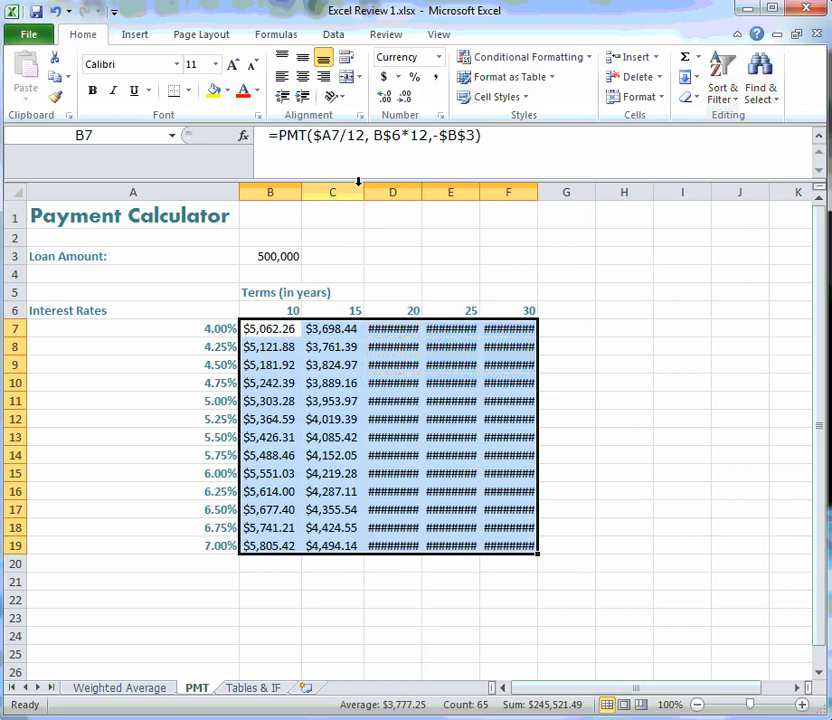
pyautogui.doubleClick(424, 192)
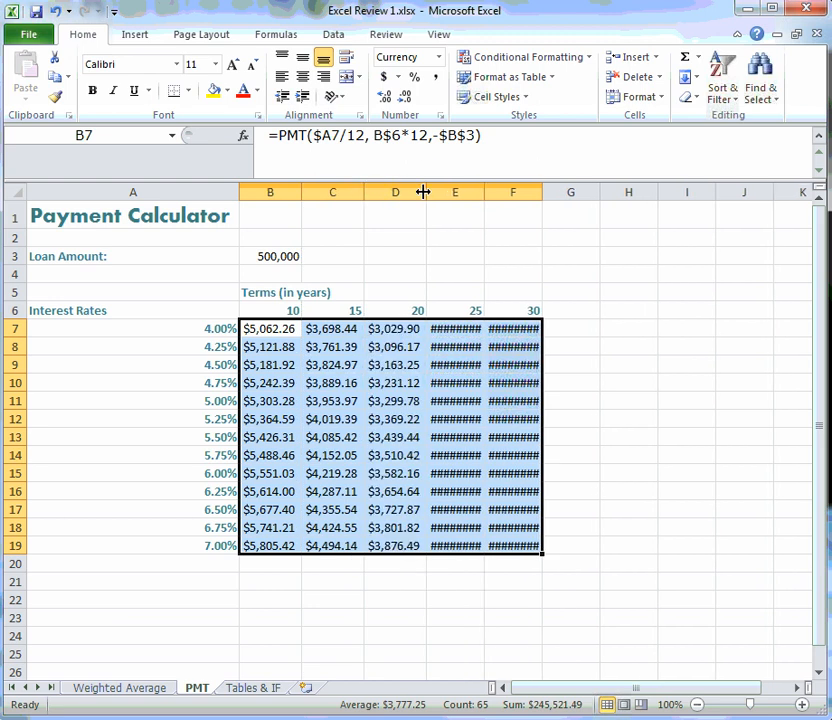
pyautogui.doubleClick(484, 192)
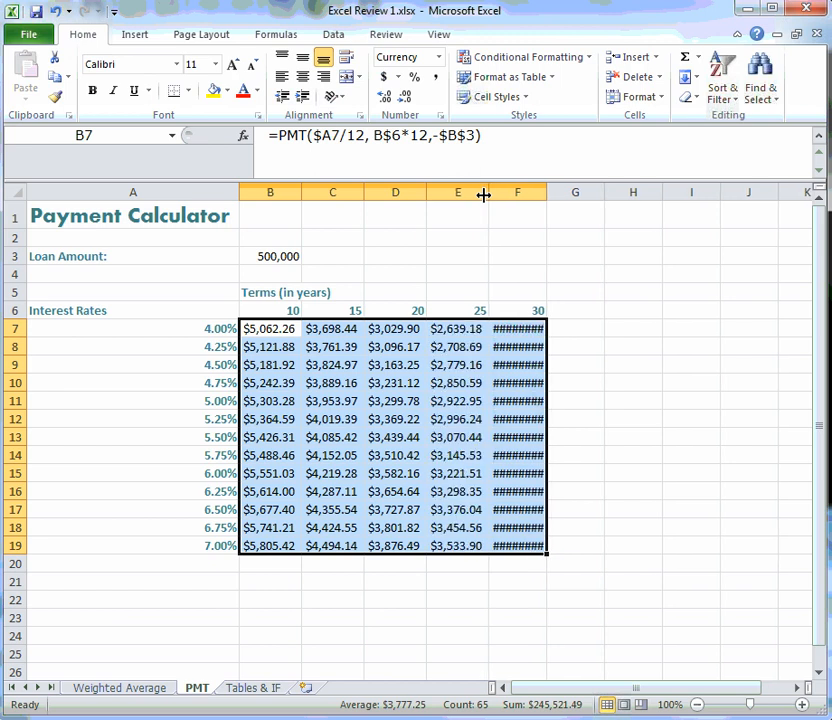
pyautogui.doubleClick(547, 193)
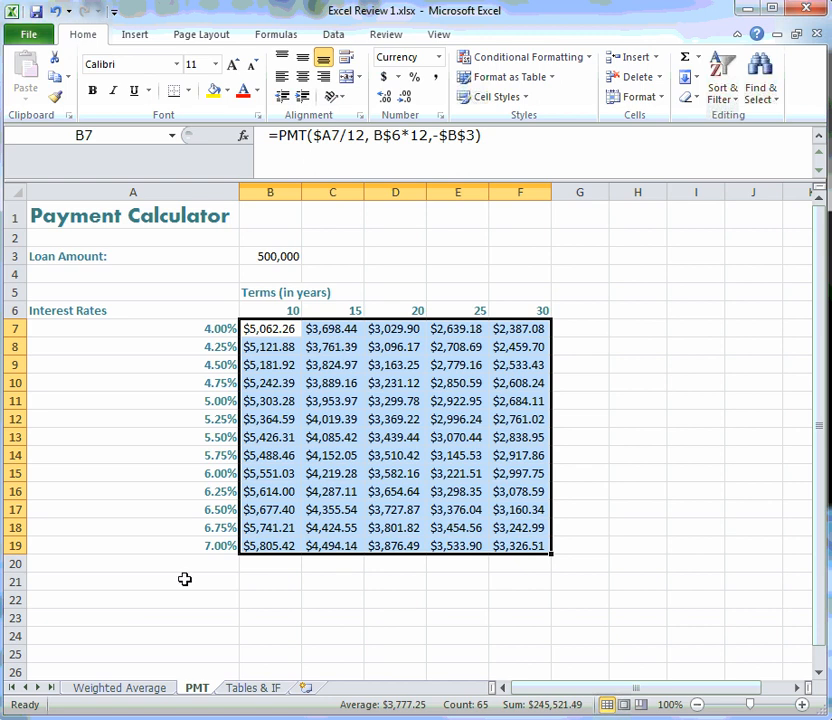
# Step: On the Tables & IF sheet, begin a DATEDIF formula in C6 with TODAY() as the first argument
pyautogui.click(268, 688)
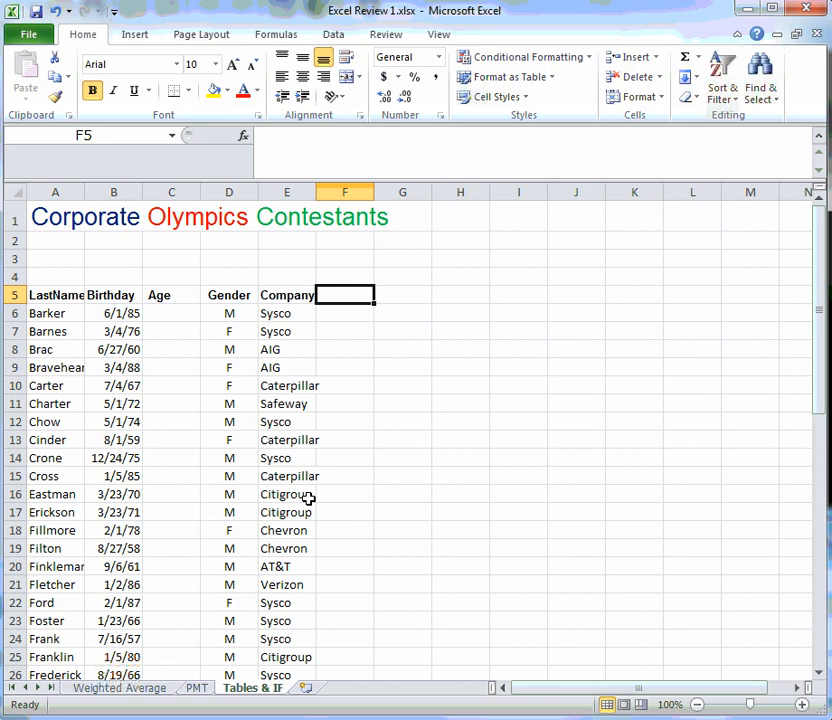
pyautogui.click(170, 315)
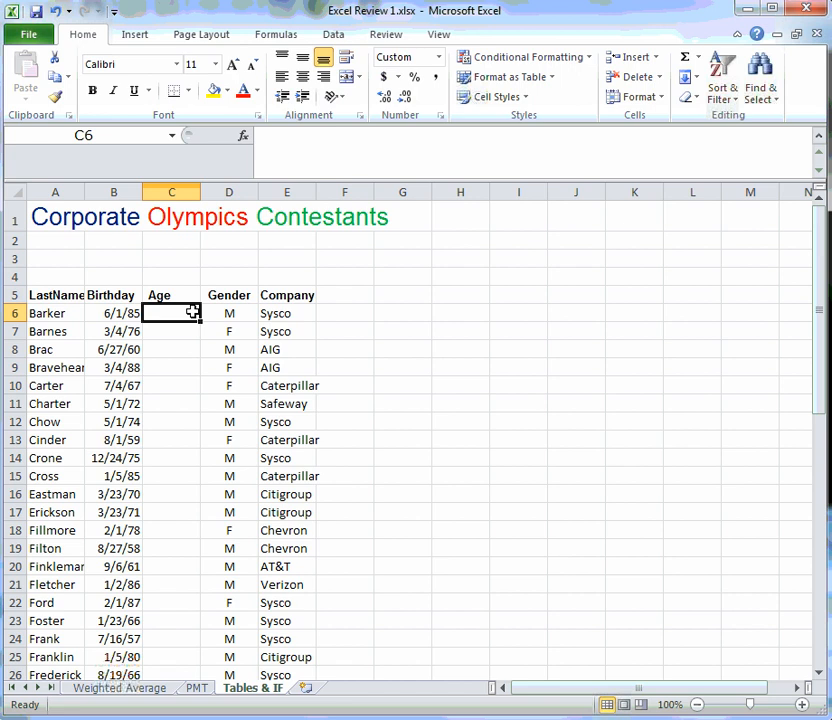
pyautogui.write('=')
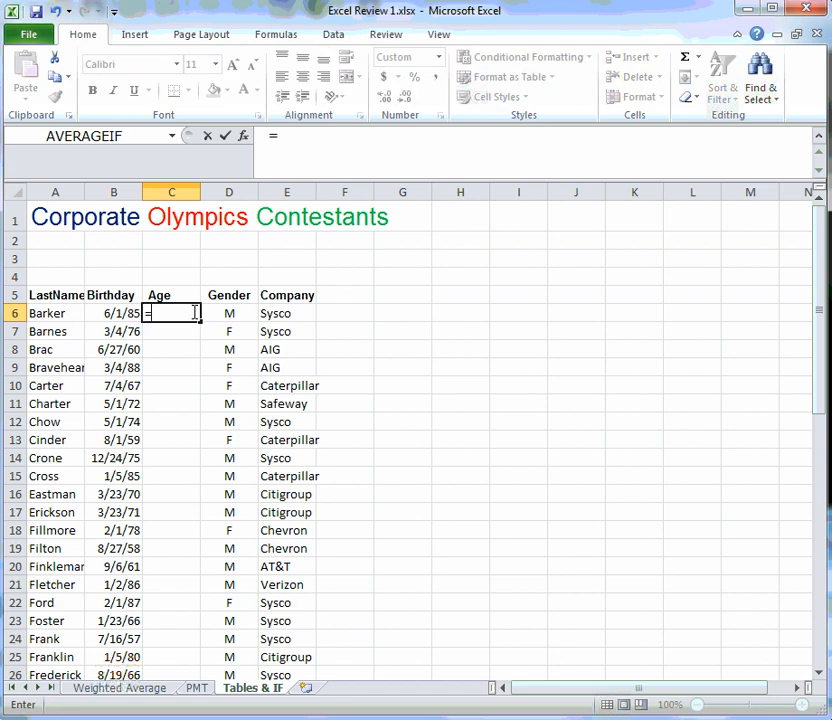
pyautogui.write('dated')
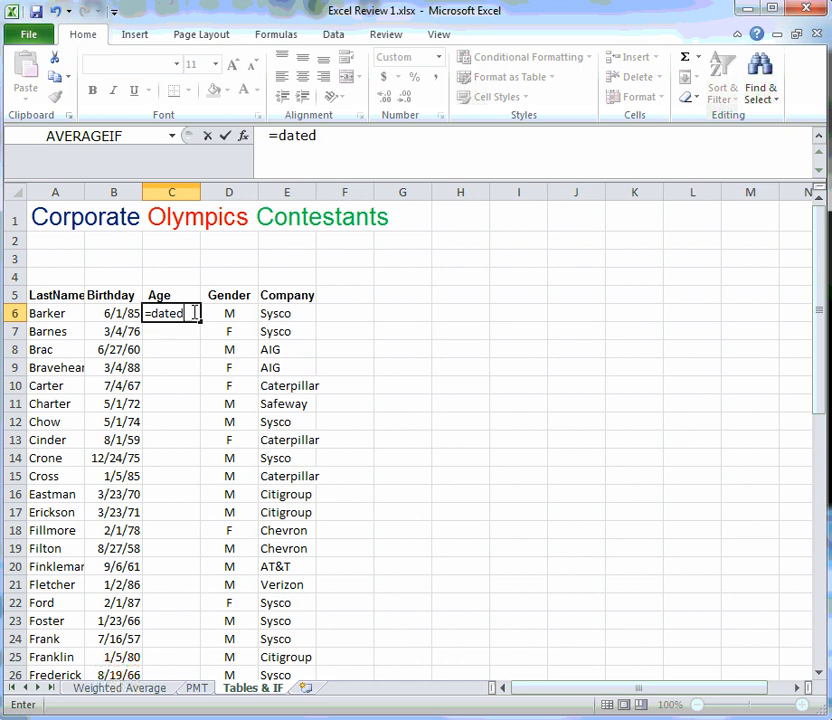
pyautogui.write('if(')
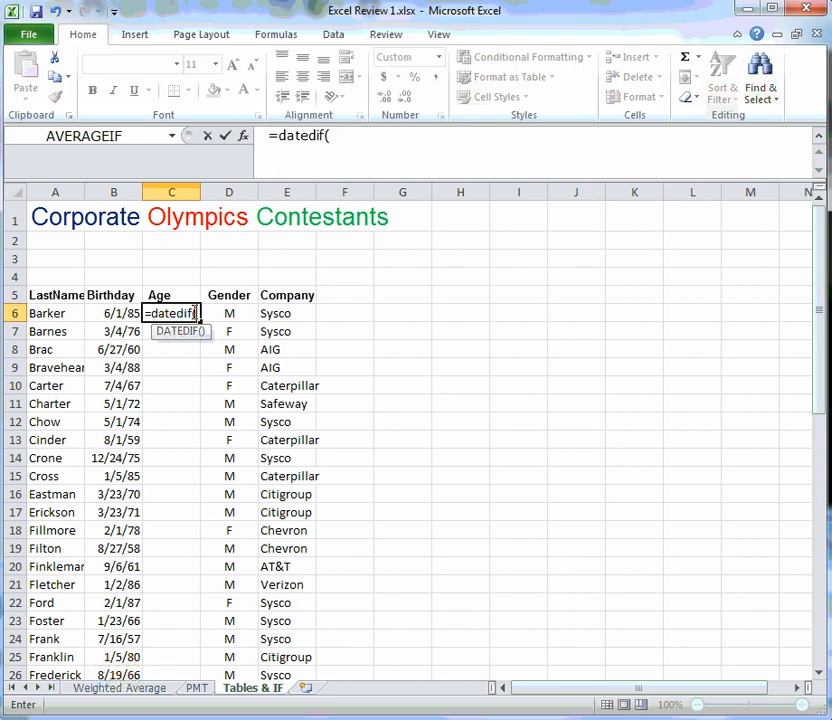
pyautogui.write('today')
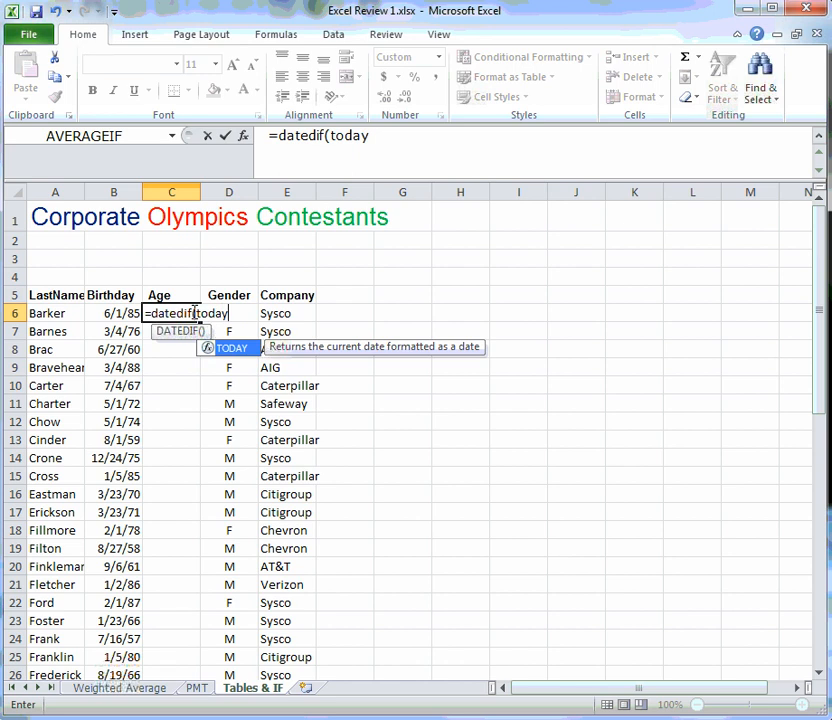
pyautogui.write('(),')
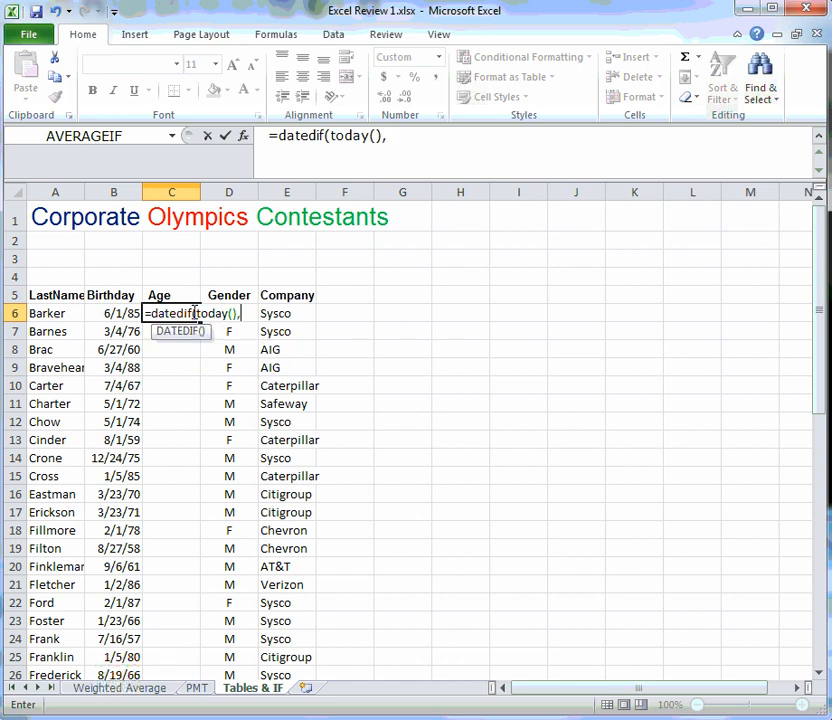
# Step: Complete the DATEDIF formula in C6 with birthday cell B6 as the second argument and "Y" as the unit
pyautogui.click(118, 313)
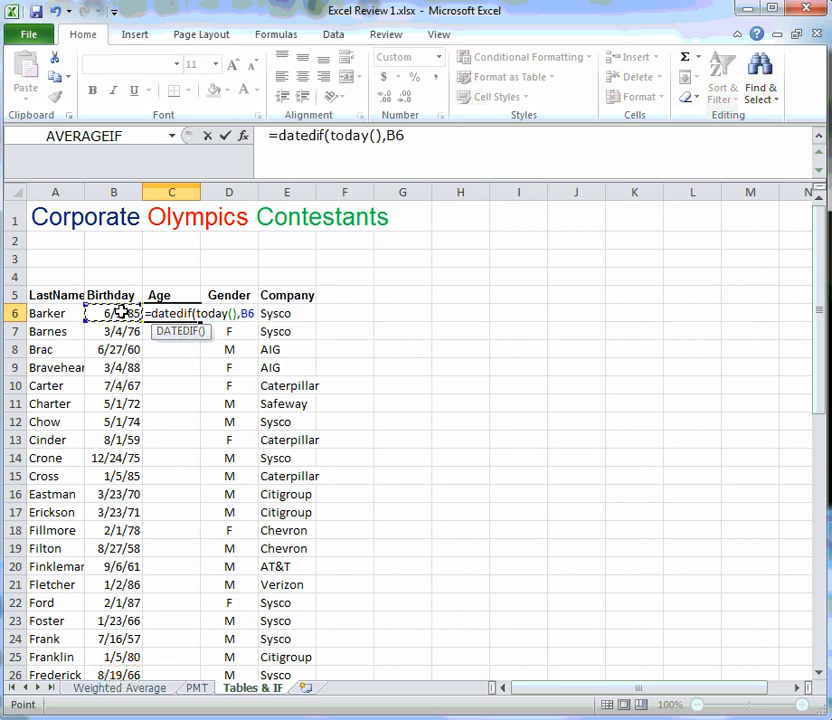
pyautogui.write(',')
pyautogui.click(416, 135)
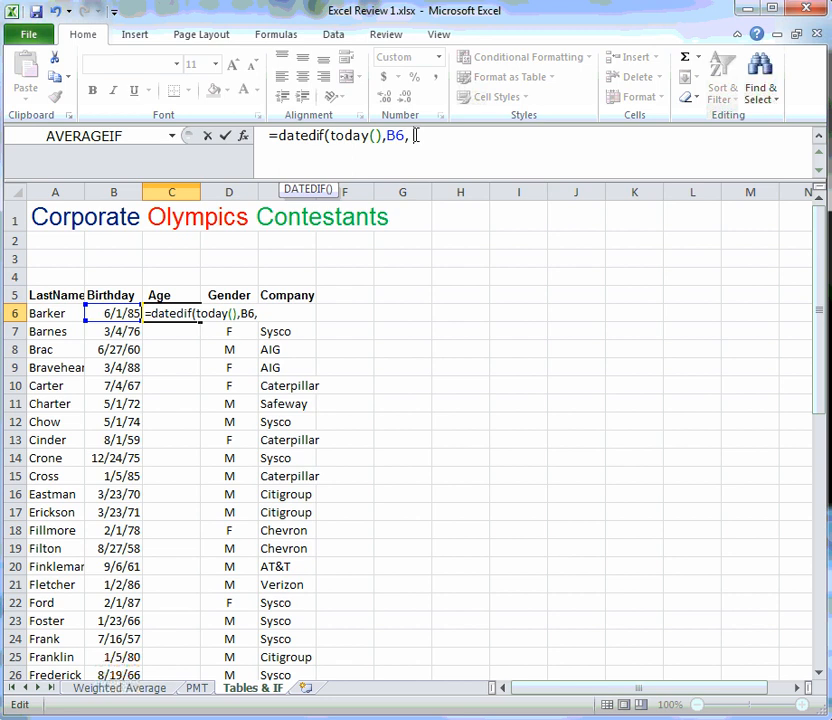
pyautogui.write('"y"')
pyautogui.click(430, 134)
pyautogui.press('BackSpace')
pyautogui.write('Y')
pyautogui.write(')')
pyautogui.press('Return')
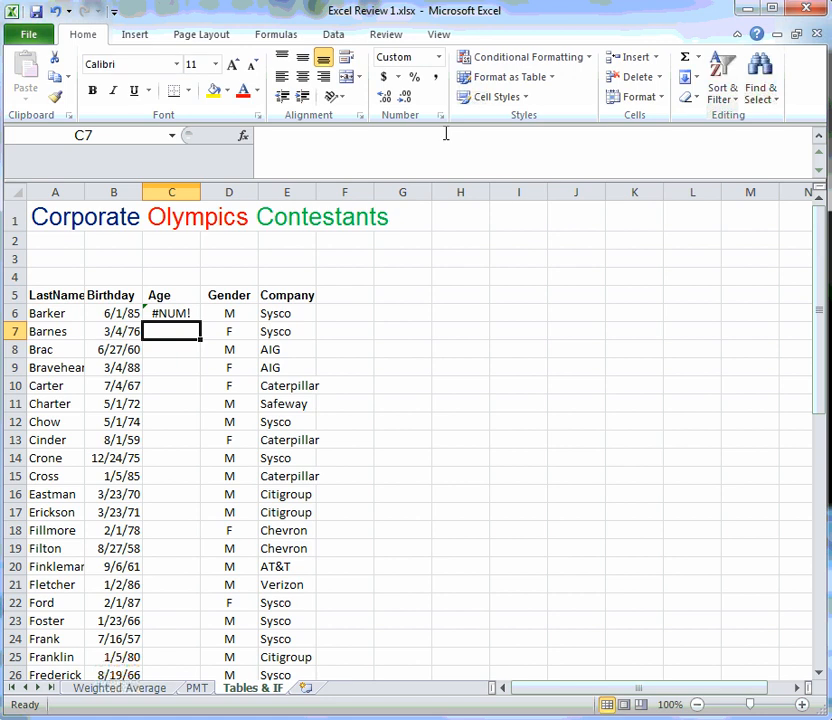
# Step: Erase the DATEDIF formula in C6 back to its equals sign
pyautogui.click(175, 314)
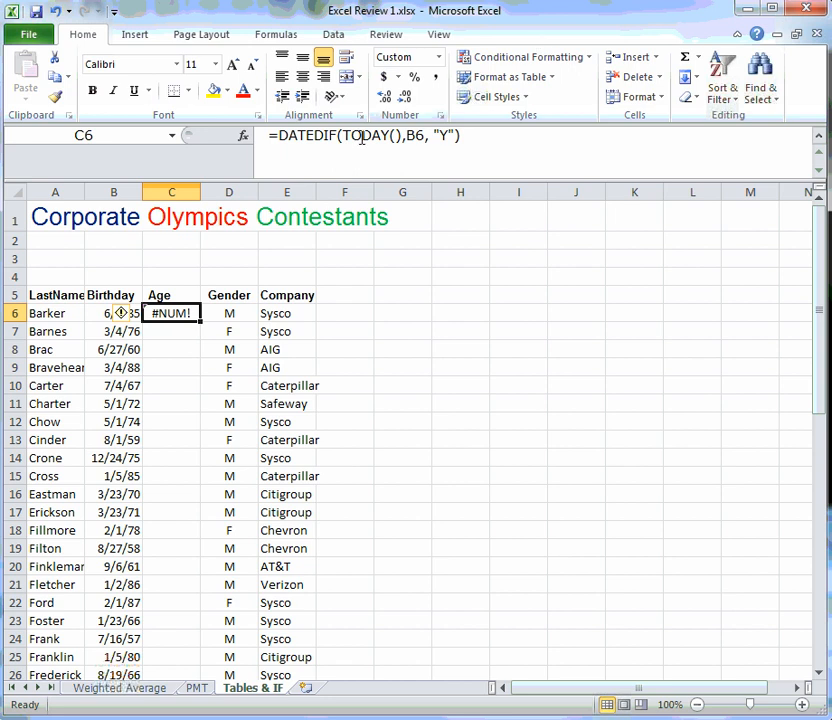
pyautogui.click(406, 135)
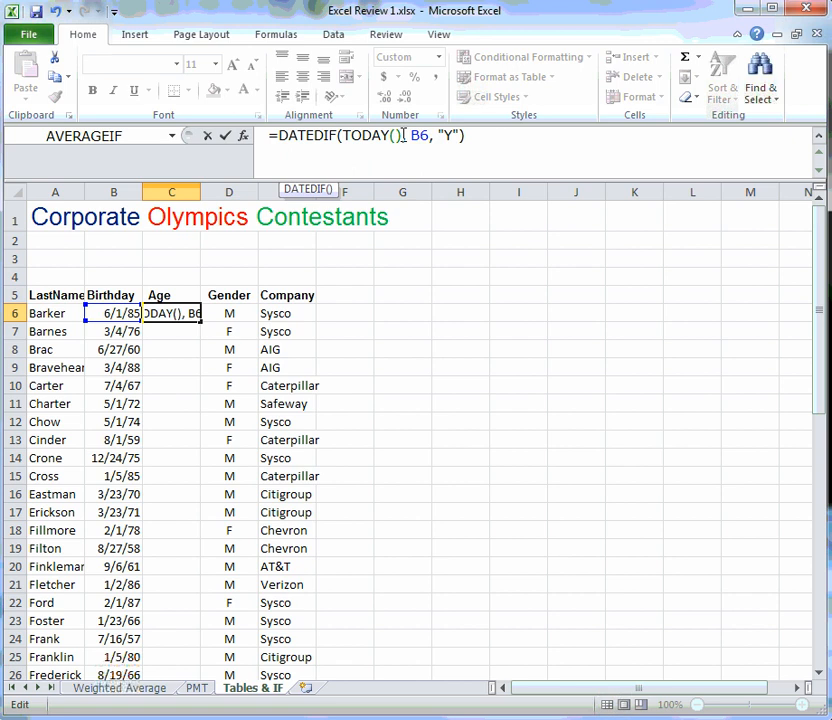
pyautogui.press('BackSpace')
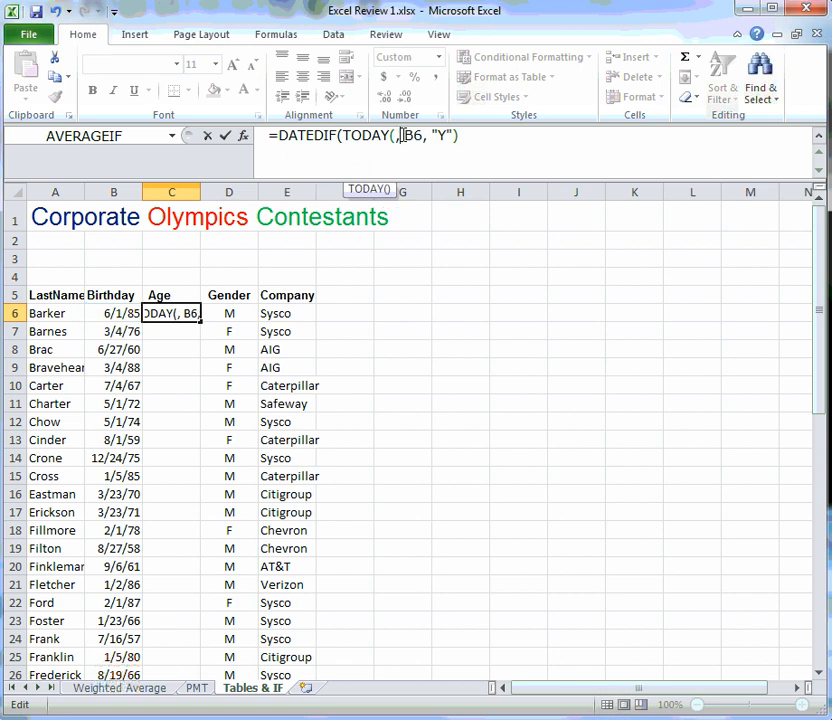
pyautogui.click(403, 135)
pyautogui.press('BackSpace')
pyautogui.press('BackSpace')
pyautogui.press('BackSpace')
pyautogui.press('BackSpace')
pyautogui.press('BackSpace')
pyautogui.press('BackSpace')
pyautogui.press('BackSpace')
pyautogui.press('BackSpace')
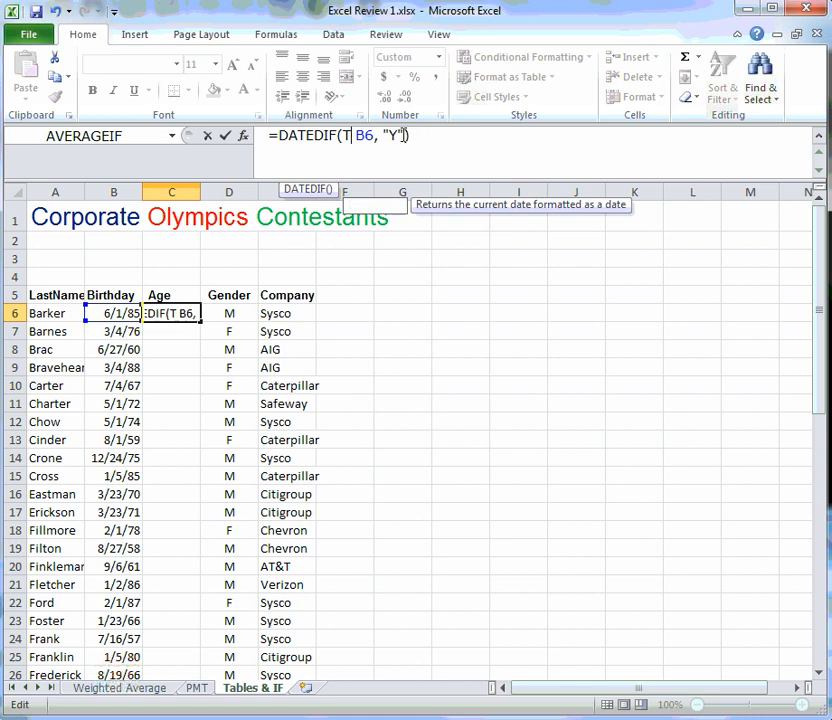
pyautogui.click(403, 135)
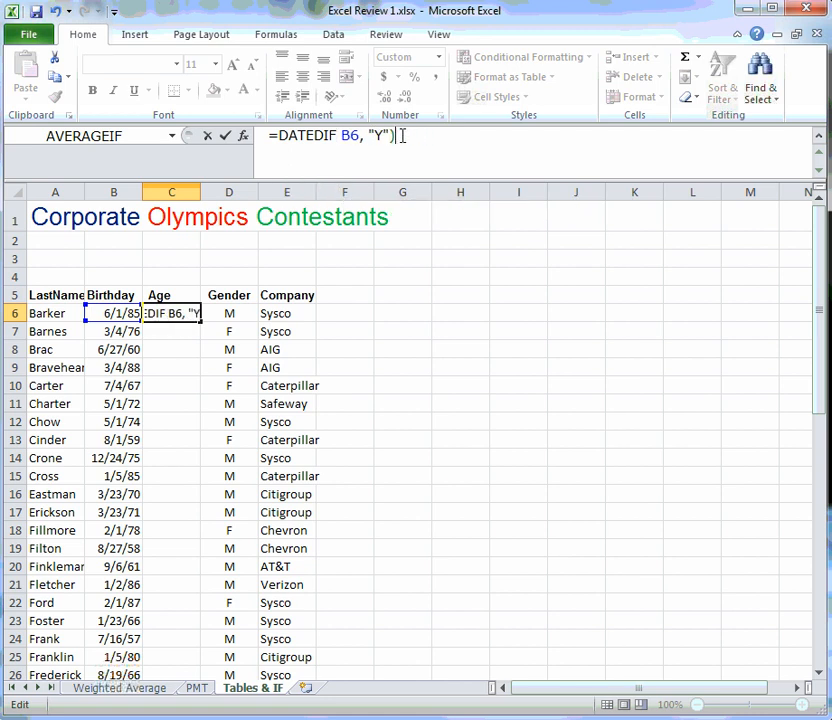
pyautogui.press('BackSpace')
pyautogui.press('BackSpace')
pyautogui.press('BackSpace')
pyautogui.press('BackSpace')
pyautogui.press('BackSpace')
pyautogui.press('BackSpace')
pyautogui.press('BackSpace')
pyautogui.press('BackSpace')
pyautogui.press('BackSpace')
pyautogui.press('BackSpace')
pyautogui.press('BackSpace')
pyautogui.press('BackSpace')
pyautogui.press('BackSpace')
pyautogui.press('BackSpace')
pyautogui.press('BackSpace')
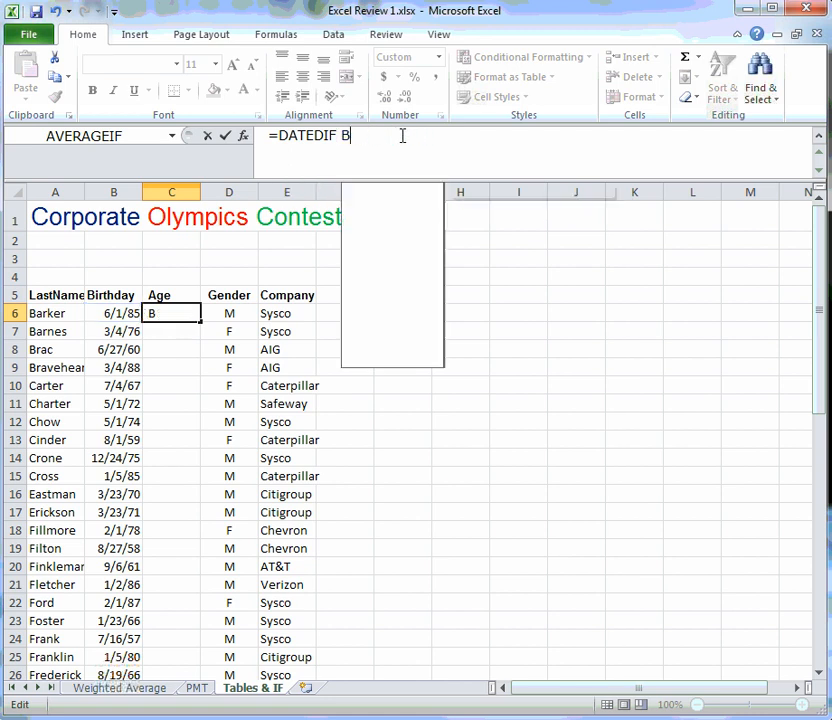
pyautogui.press('BackSpace')
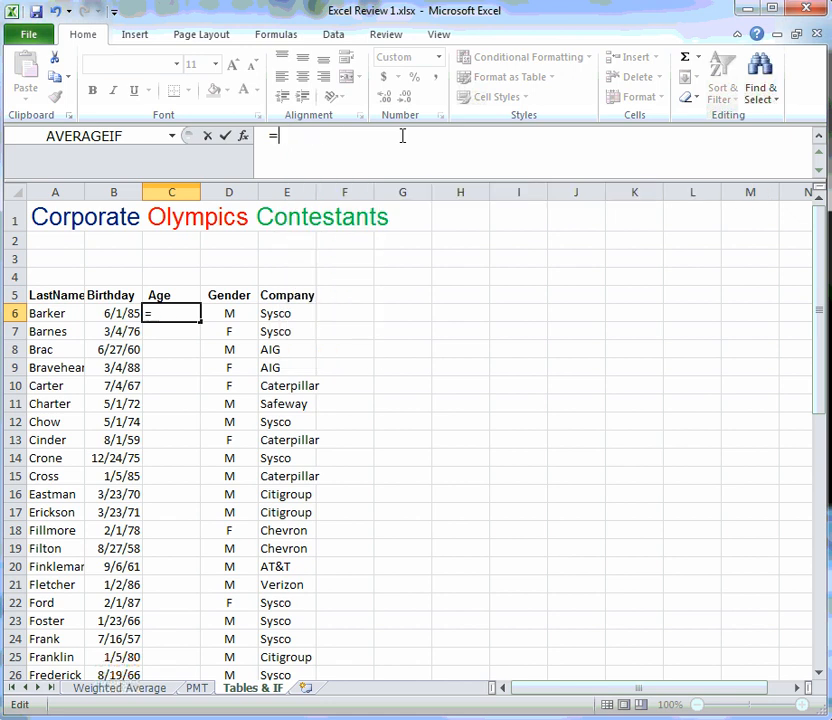
# Step: Enter the age formula =(TODAY()-B6)/365 in C6
pyautogui.write('today')
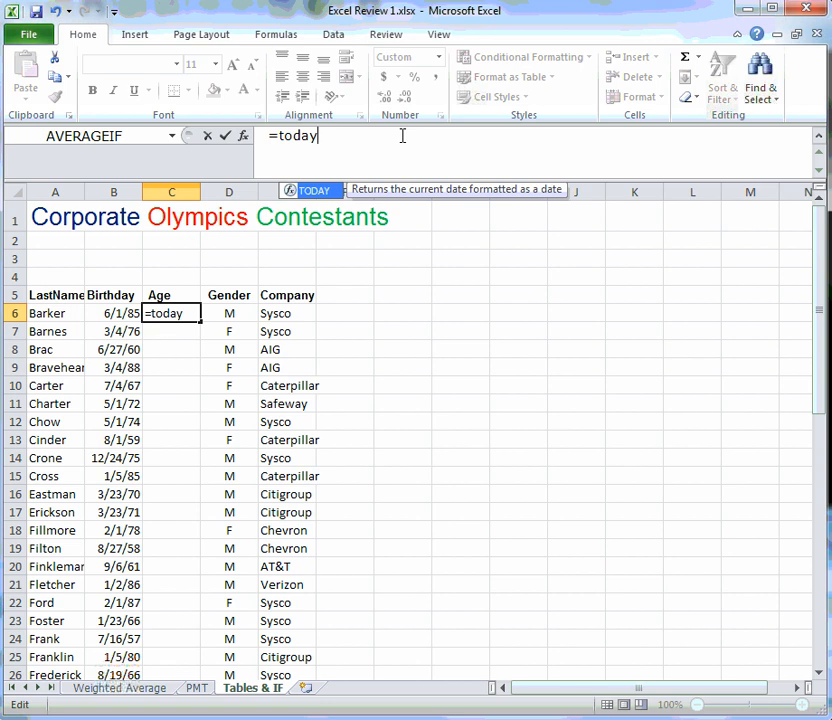
pyautogui.write('()')
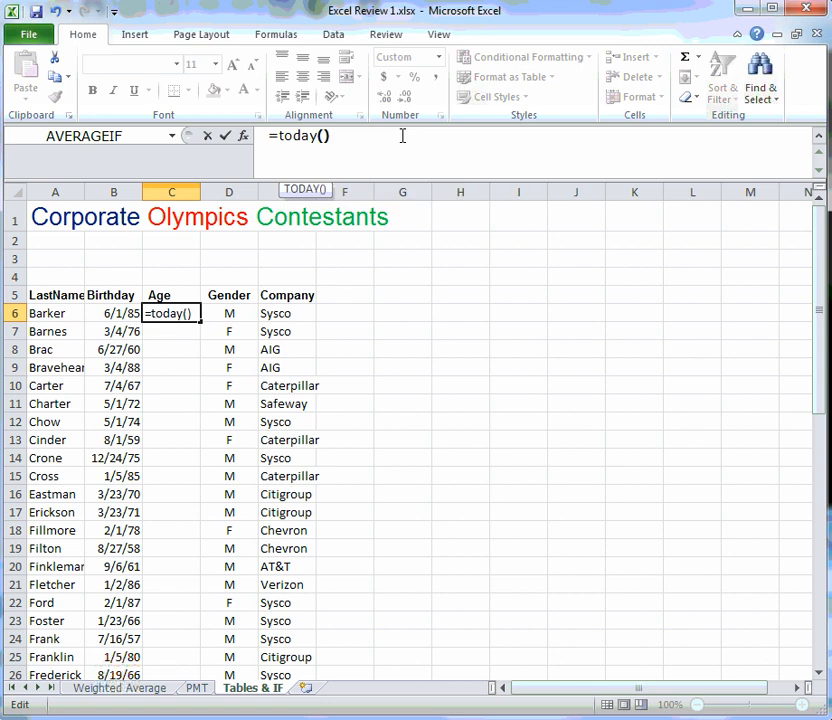
pyautogui.write('-')
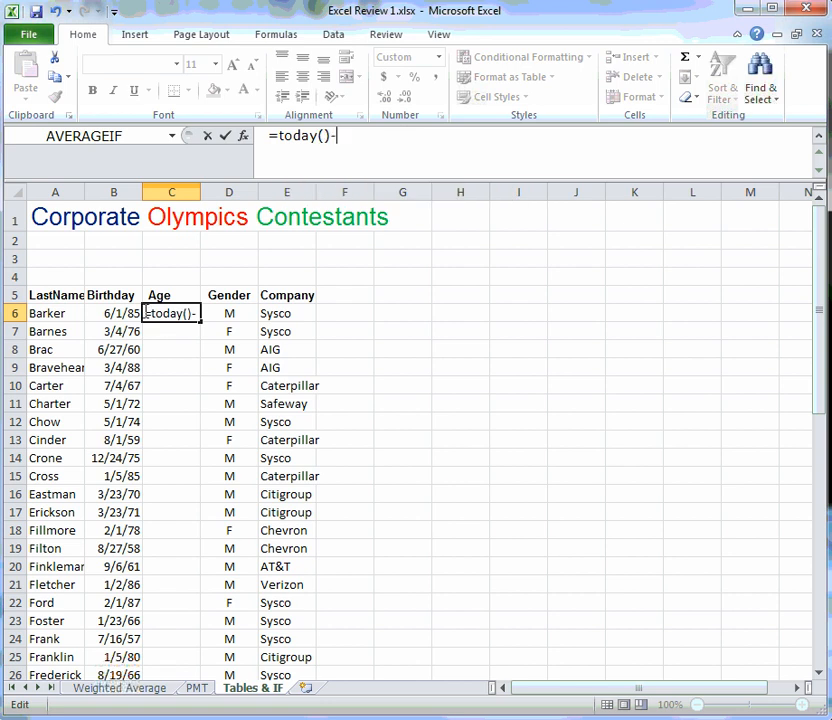
pyautogui.click(121, 313)
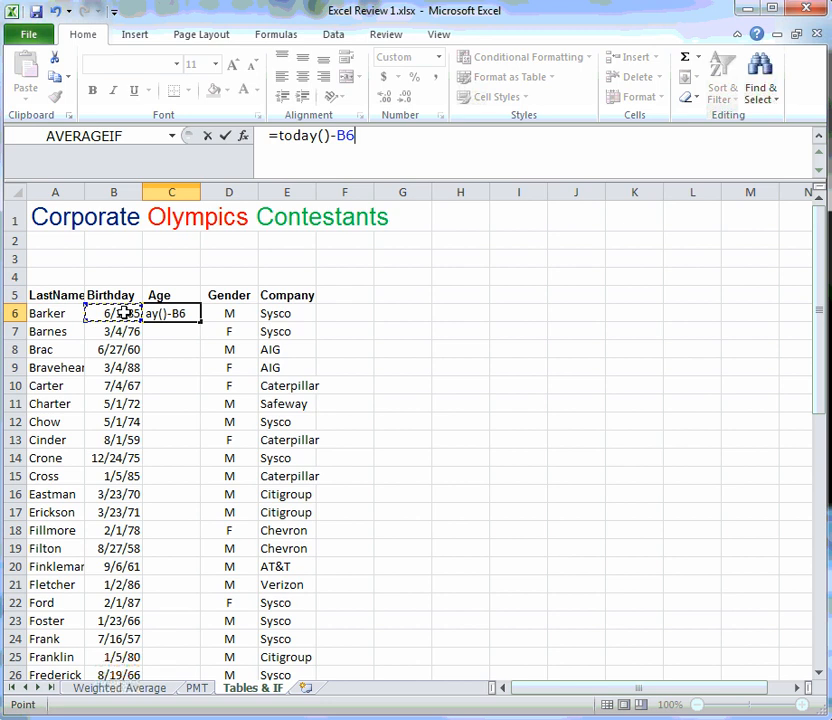
pyautogui.click(278, 135)
pyautogui.write('(')
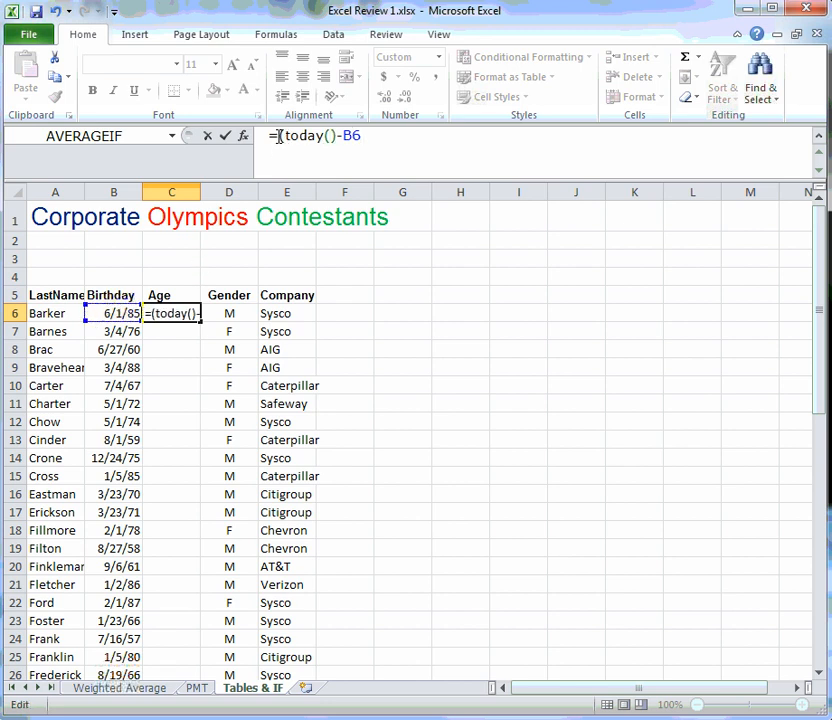
pyautogui.click(368, 134)
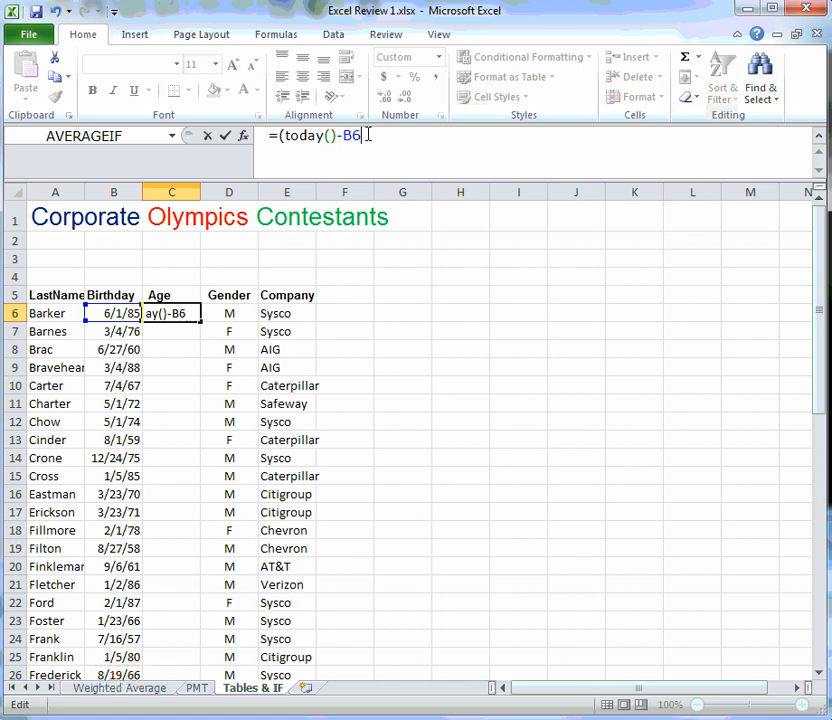
pyautogui.write(')')
pyautogui.write('/365')
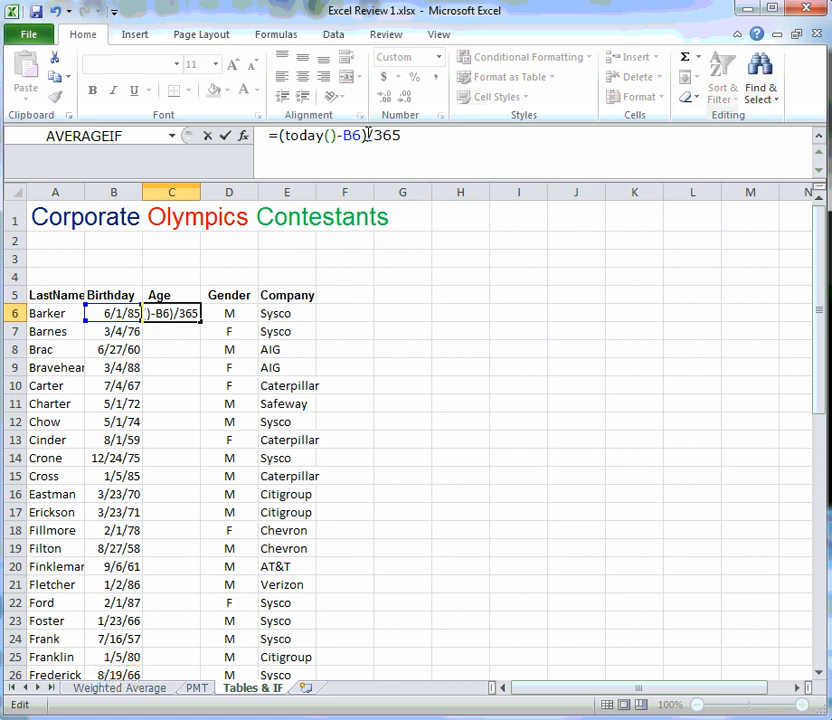
pyautogui.press('Return')
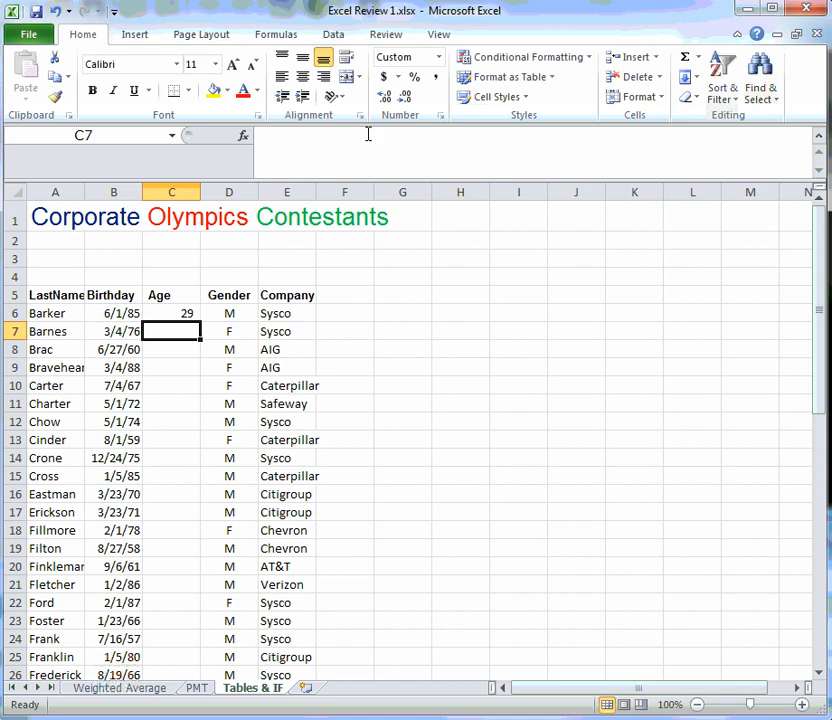
# Step: Erase the age formula in C6 back to its equals sign
pyautogui.click(185, 317)
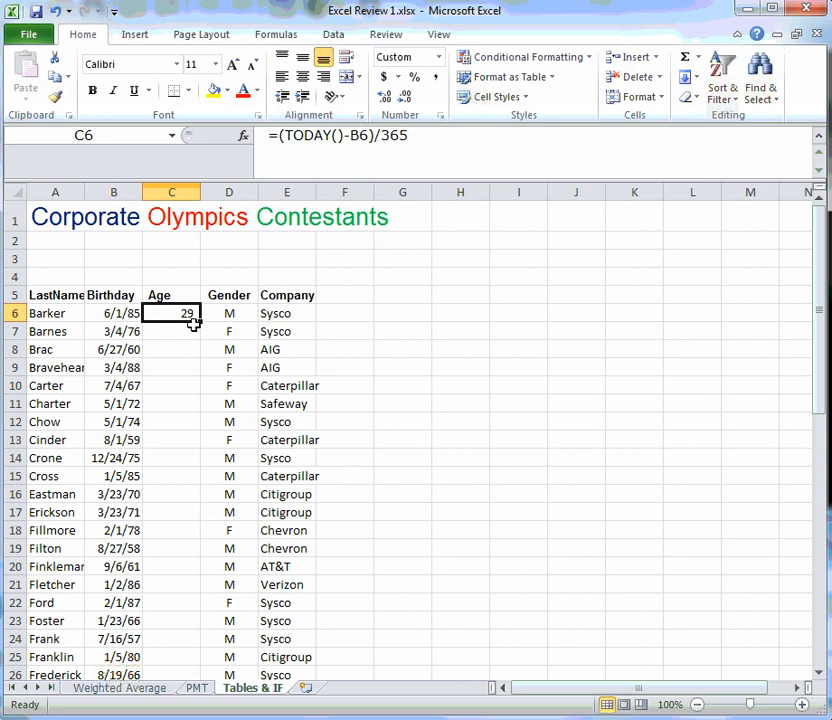
pyautogui.click(442, 135)
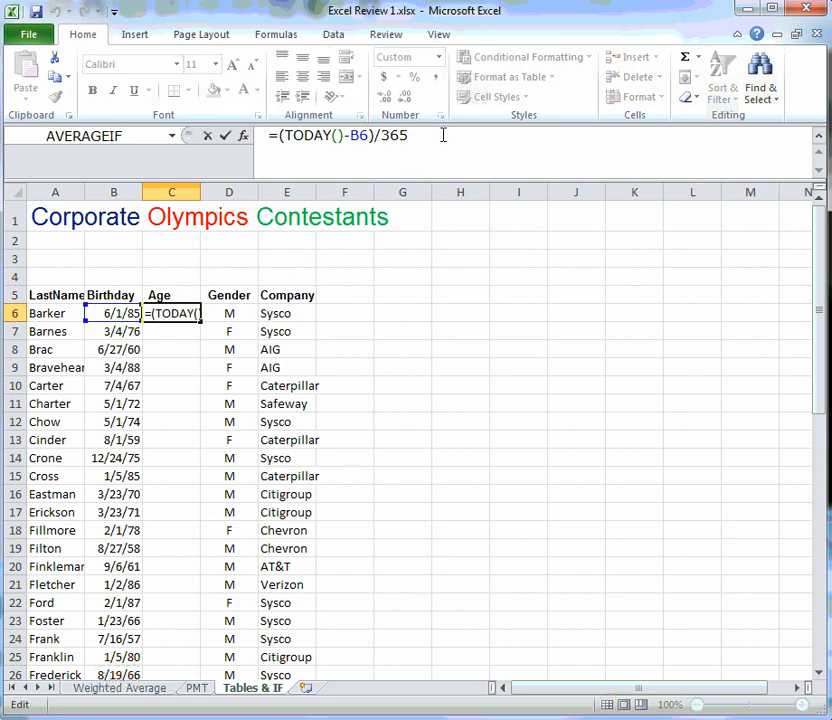
pyautogui.press('BackSpace')
pyautogui.press('BackSpace')
pyautogui.press('BackSpace')
pyautogui.press('BackSpace')
pyautogui.press('BackSpace')
pyautogui.press('BackSpace')
pyautogui.press('BackSpace')
pyautogui.press('BackSpace')
pyautogui.press('BackSpace')
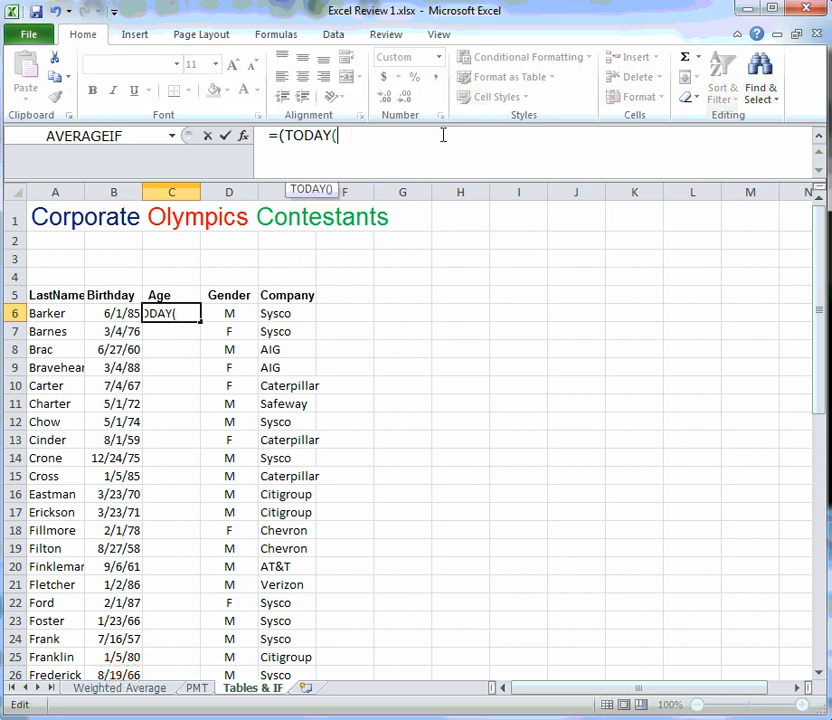
pyautogui.press('BackSpace')
pyautogui.press('BackSpace')
pyautogui.press('BackSpace')
pyautogui.press('BackSpace')
pyautogui.press('BackSpace')
pyautogui.press('BackSpace')
pyautogui.press('BackSpace')
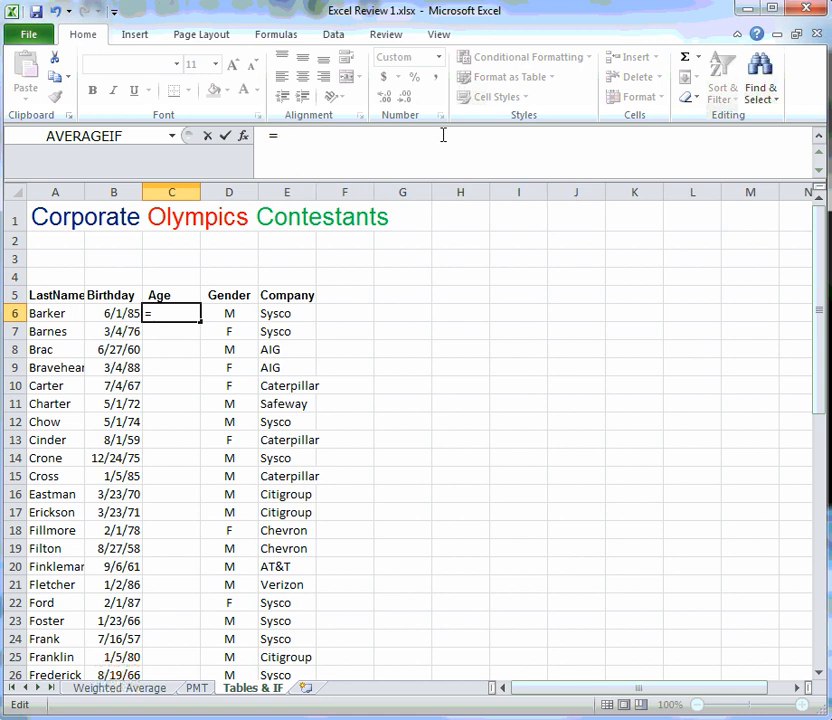
# Step: Complete the C6 age formula as =DATEDIF(B6, TODAY(), "Y") and enter it
pyautogui.write('date')
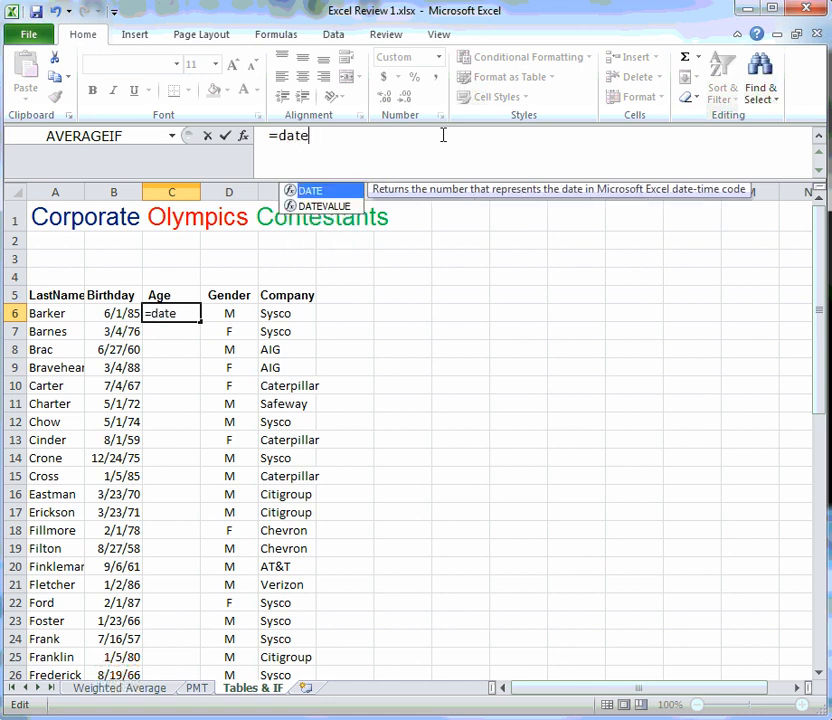
pyautogui.write('dif')
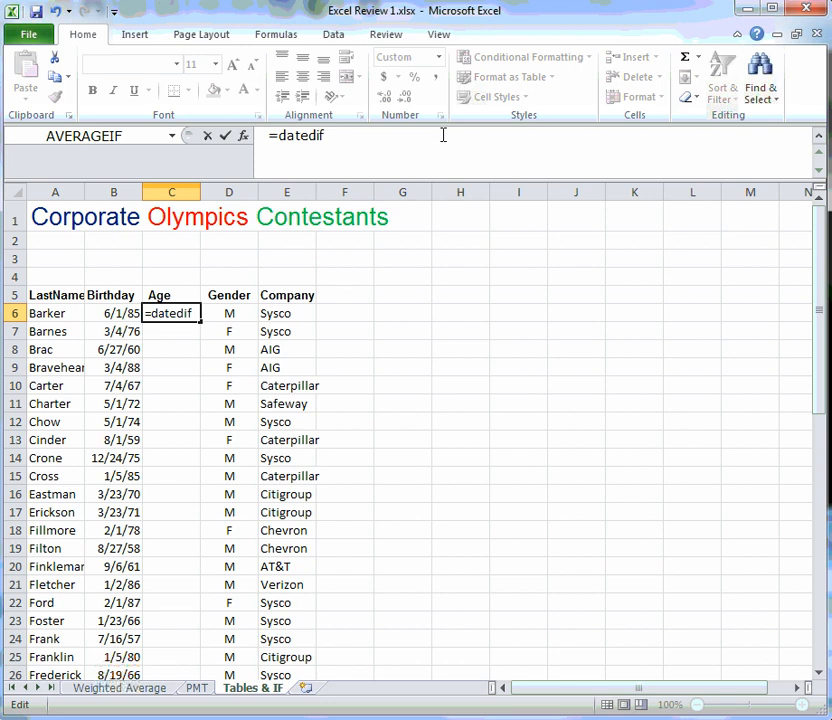
pyautogui.write('(')
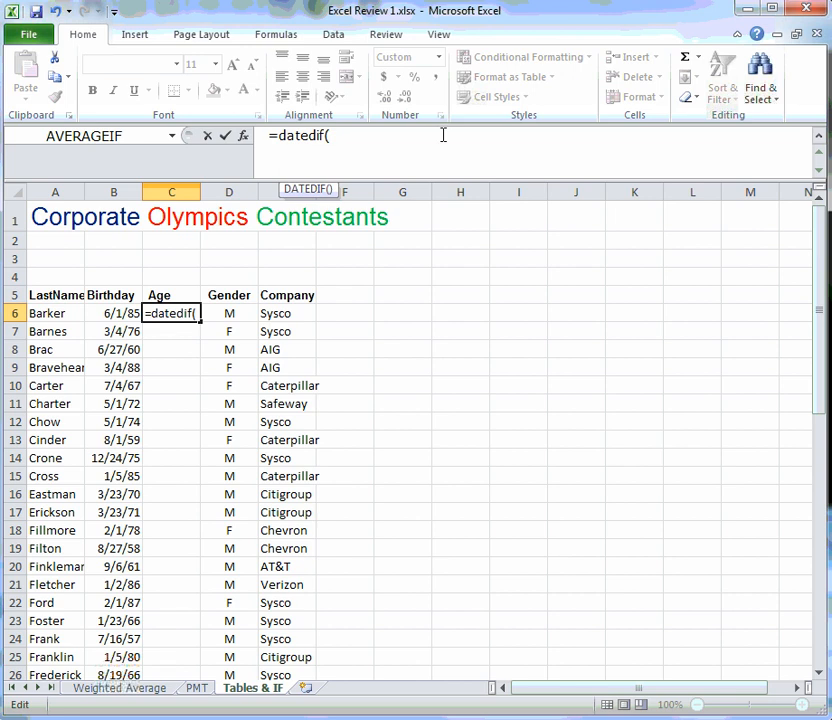
pyautogui.click(111, 316)
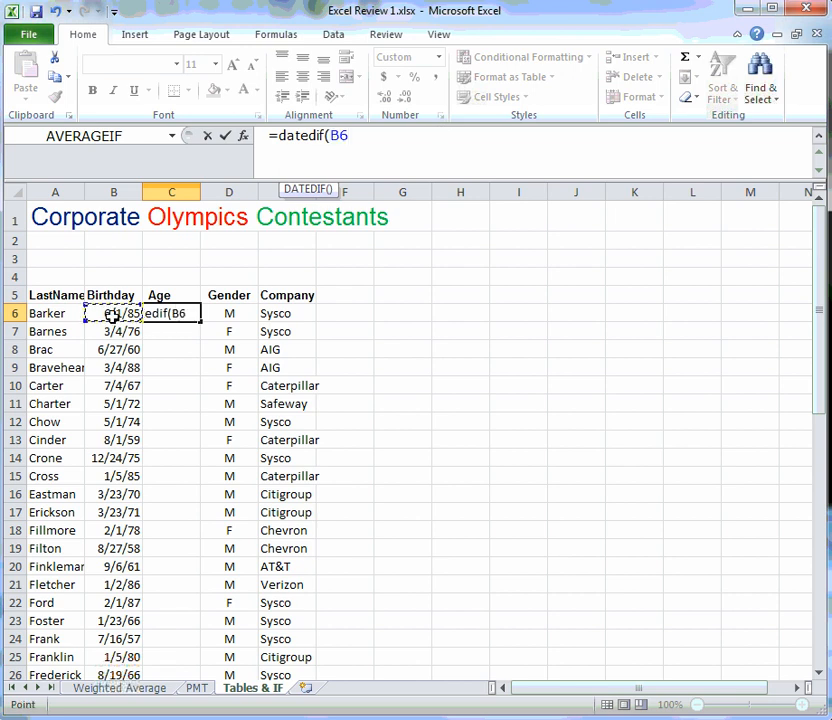
pyautogui.write(', today')
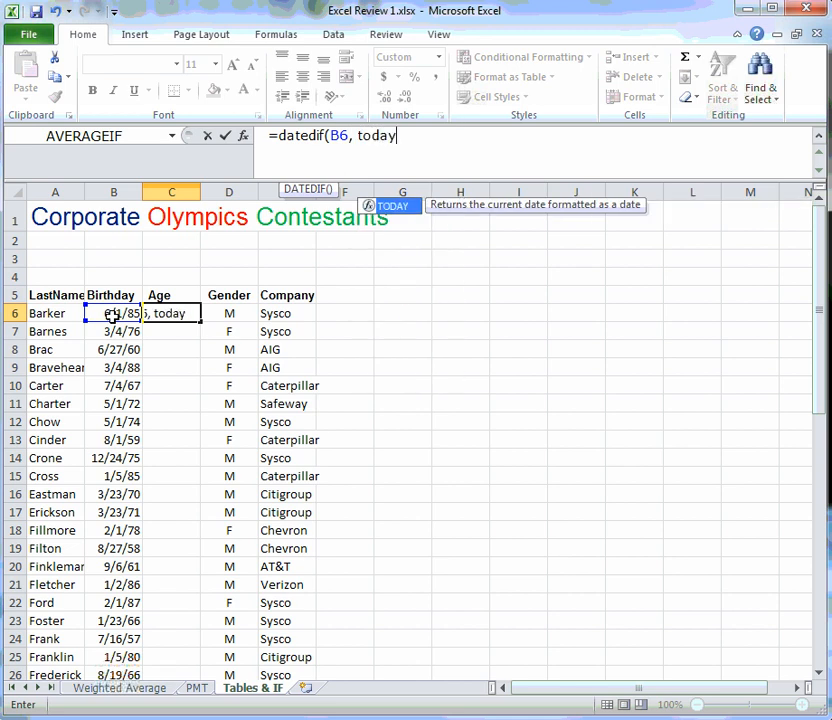
pyautogui.write('(), ')
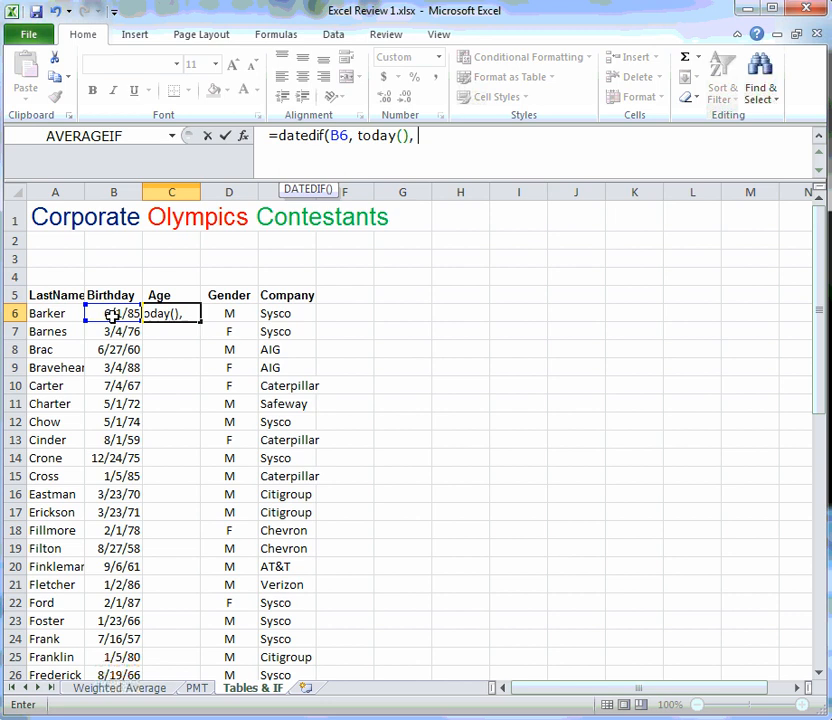
pyautogui.write('"y"')
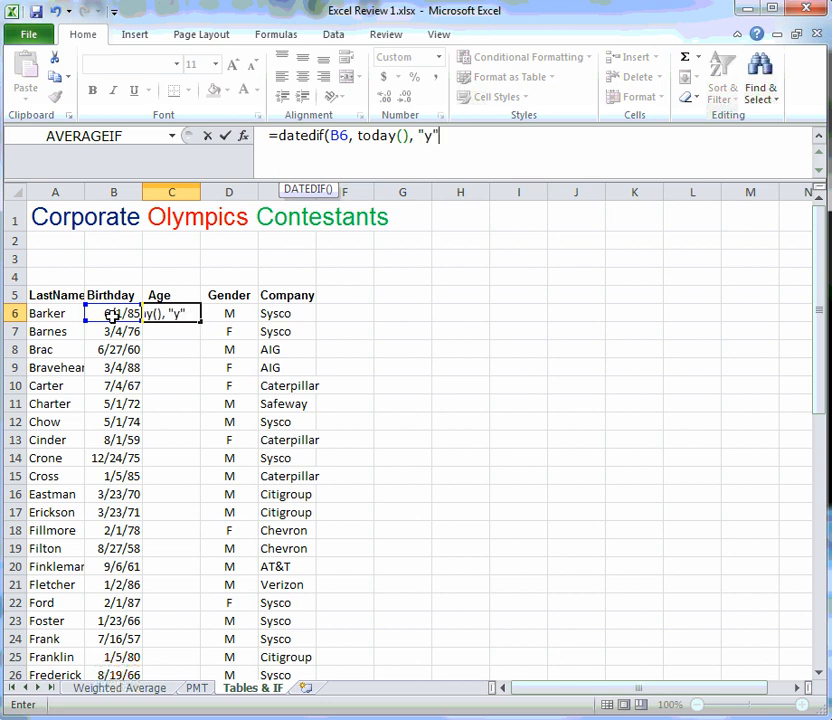
pyautogui.click(433, 135)
pyautogui.press('BackSpace')
pyautogui.write('Y")')
pyautogui.press('Return')
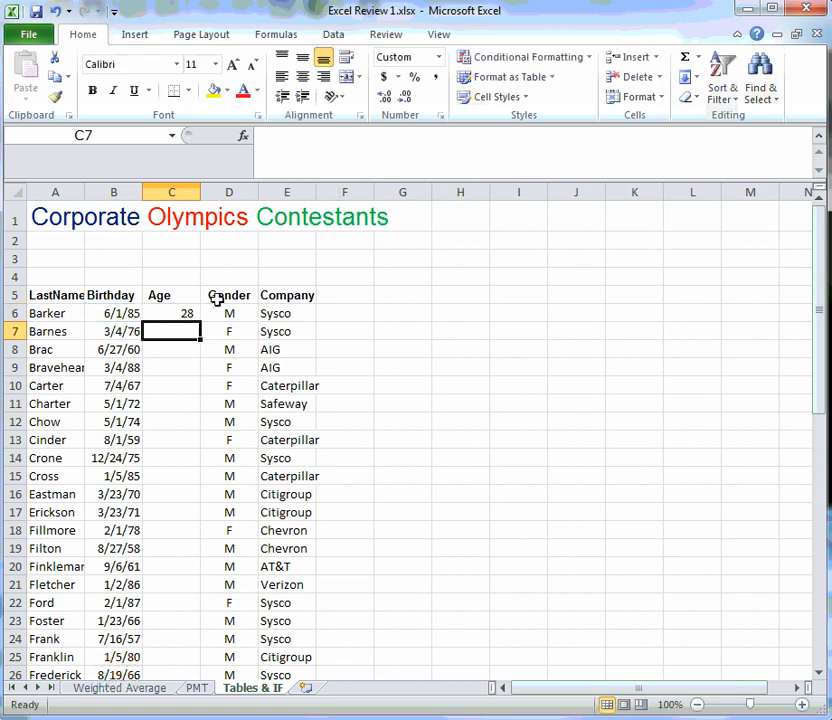
# Step: Fill the DATEDIF formula from C6 down the Age column to C57
pyautogui.click(185, 313)
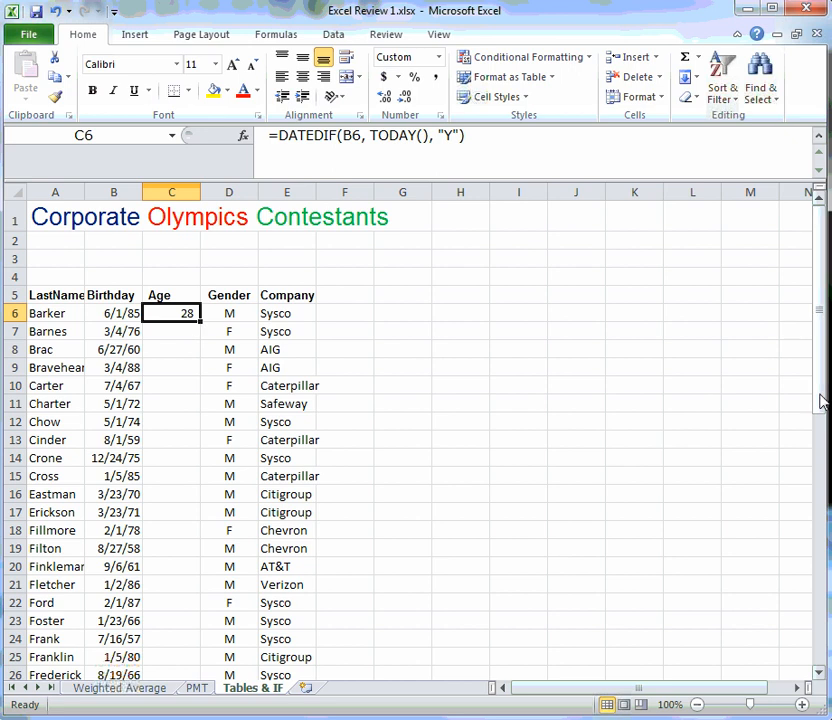
pyautogui.moveTo(820, 400)
pyautogui.mouseDown()
pyautogui.moveTo(825, 416)
pyautogui.moveTo(827, 400)
pyautogui.mouseUp()
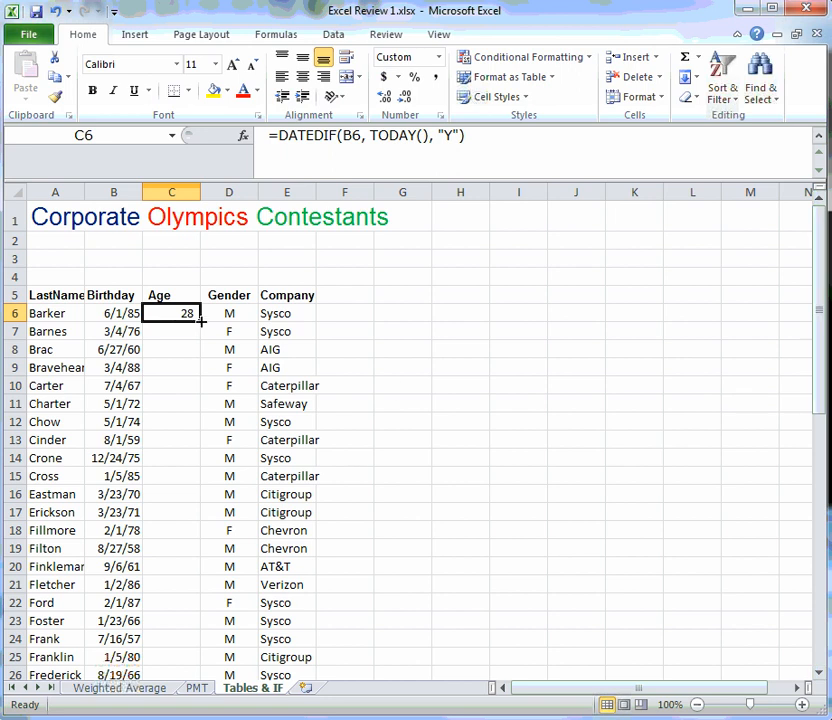
pyautogui.moveTo(201, 321); pyautogui.dragTo(209, 651)
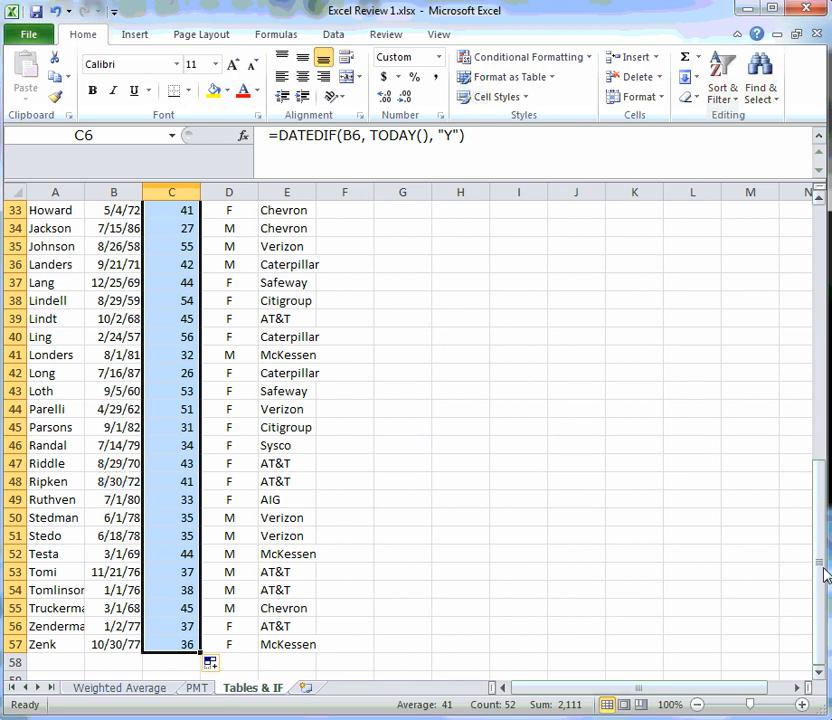
# Step: Convert the contestant list A5:E57 into a table with headers
pyautogui.moveTo(826, 573); pyautogui.dragTo(820, 318)
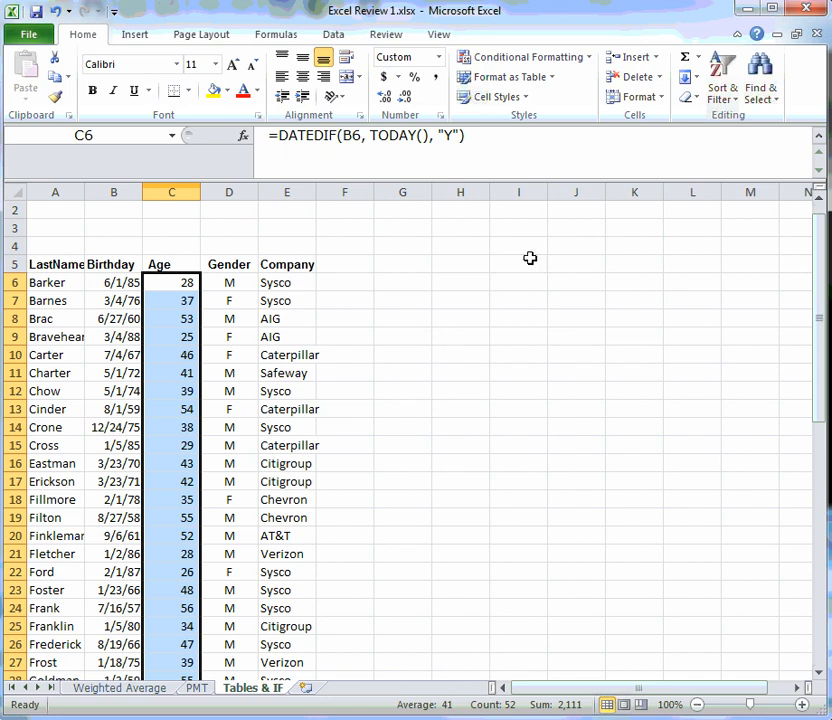
pyautogui.moveTo(58, 265); pyautogui.dragTo(310, 645)
pyautogui.click(150, 34)
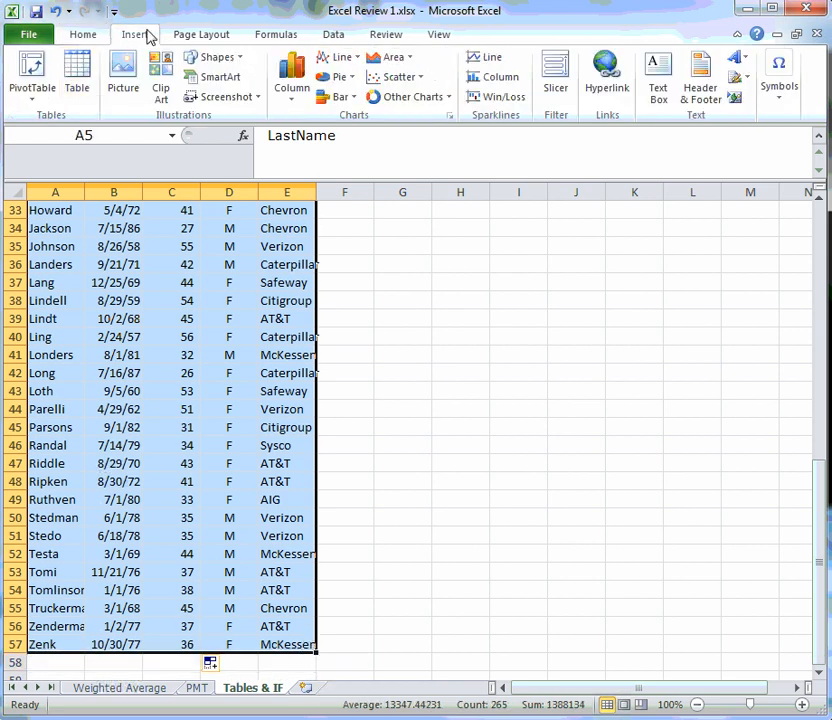
pyautogui.click(79, 66)
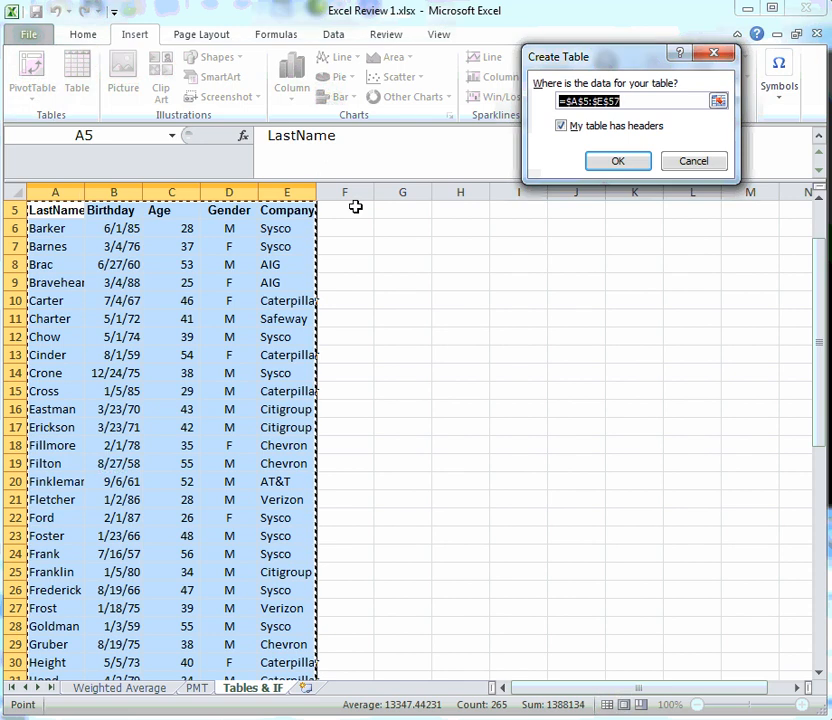
pyautogui.click(618, 162)
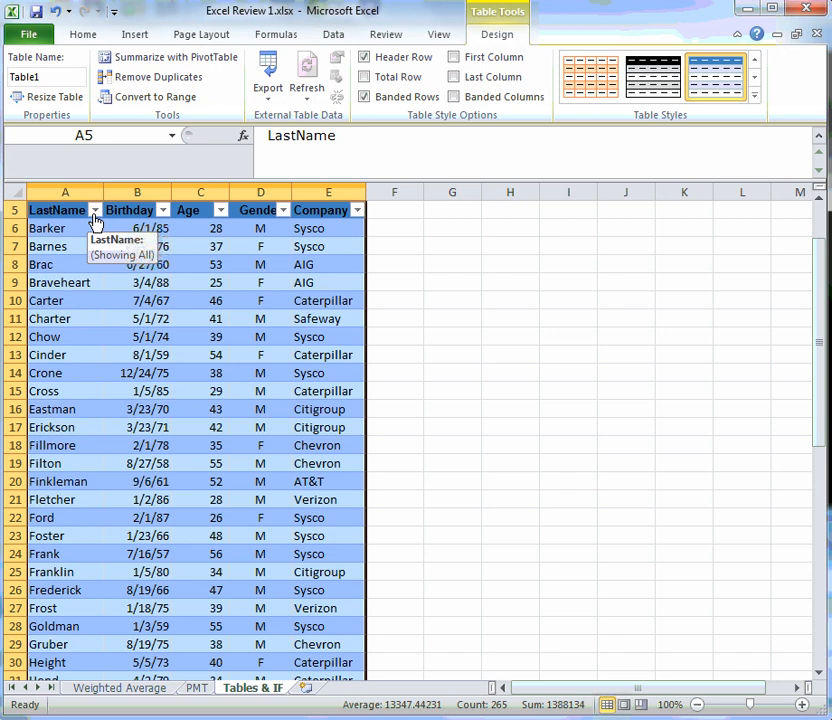
# Step: Sort the contestants table by Age from smallest to largest, followed by a sort on Company from A to Z
pyautogui.click(221, 211)
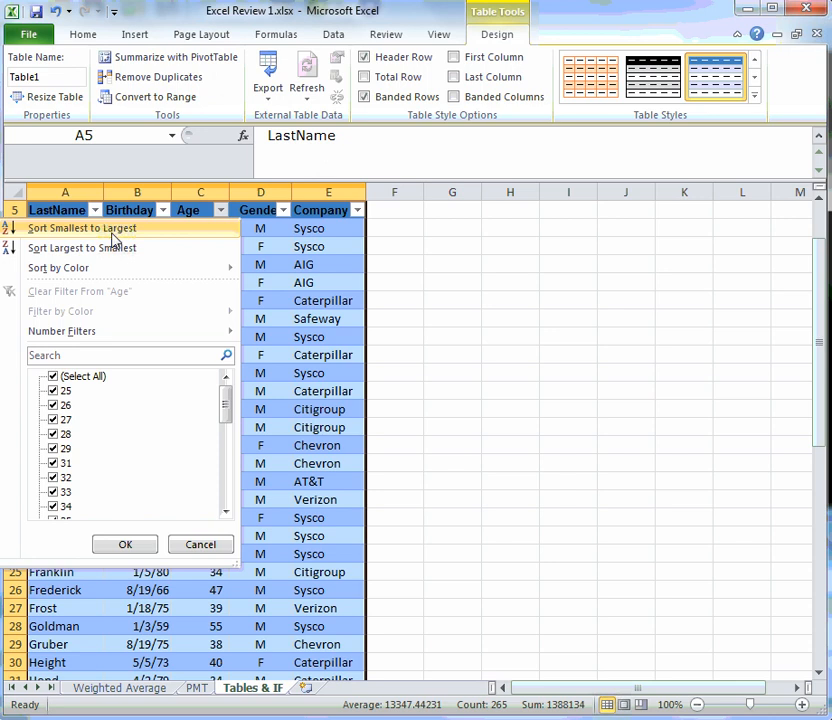
pyautogui.click(117, 230)
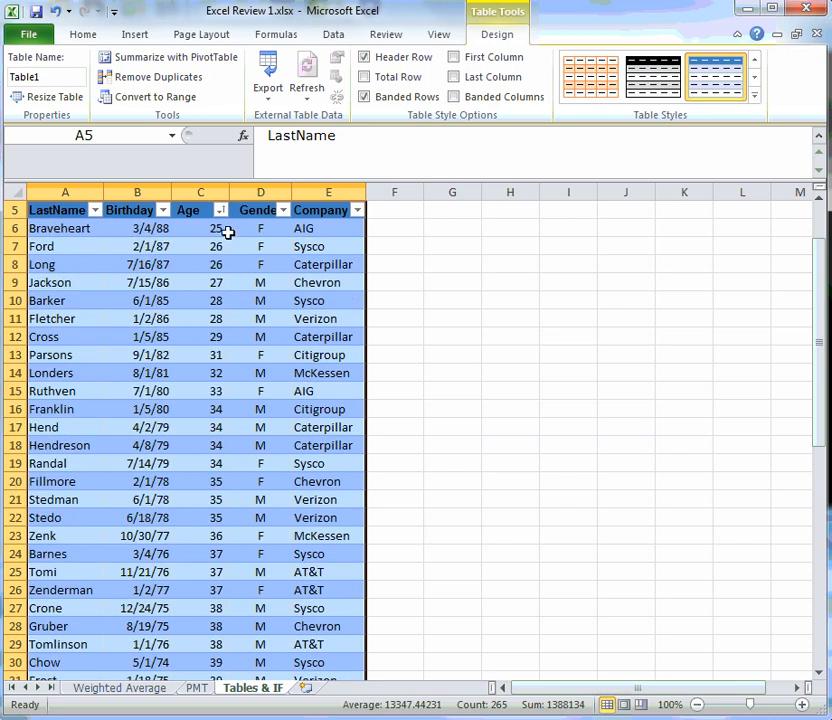
pyautogui.moveTo(822, 394)
pyautogui.mouseDown()
pyautogui.moveTo(828, 643)
pyautogui.moveTo(823, 340)
pyautogui.moveTo(826, 386)
pyautogui.mouseUp()
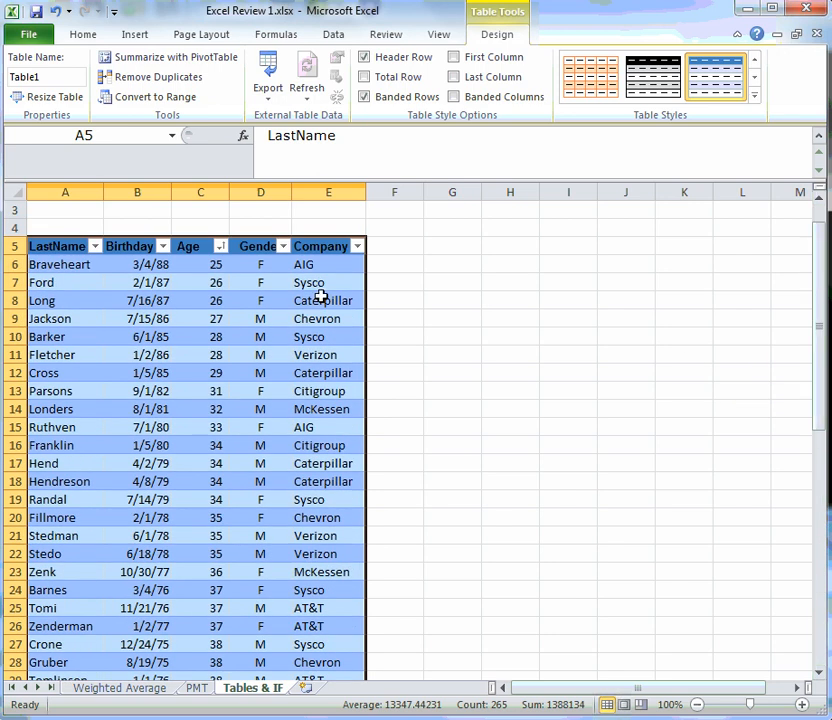
pyautogui.click(357, 247)
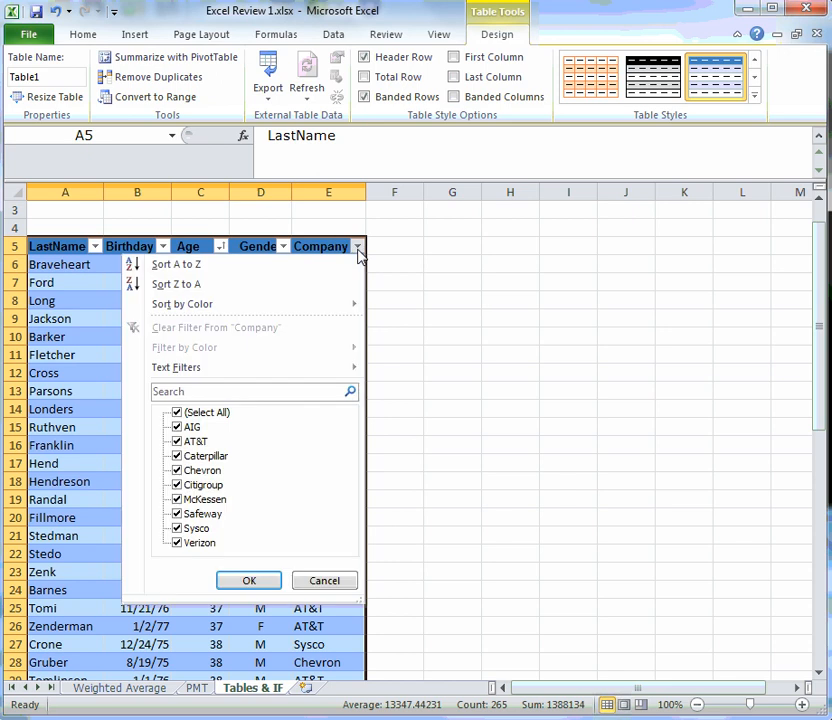
pyautogui.click(222, 265)
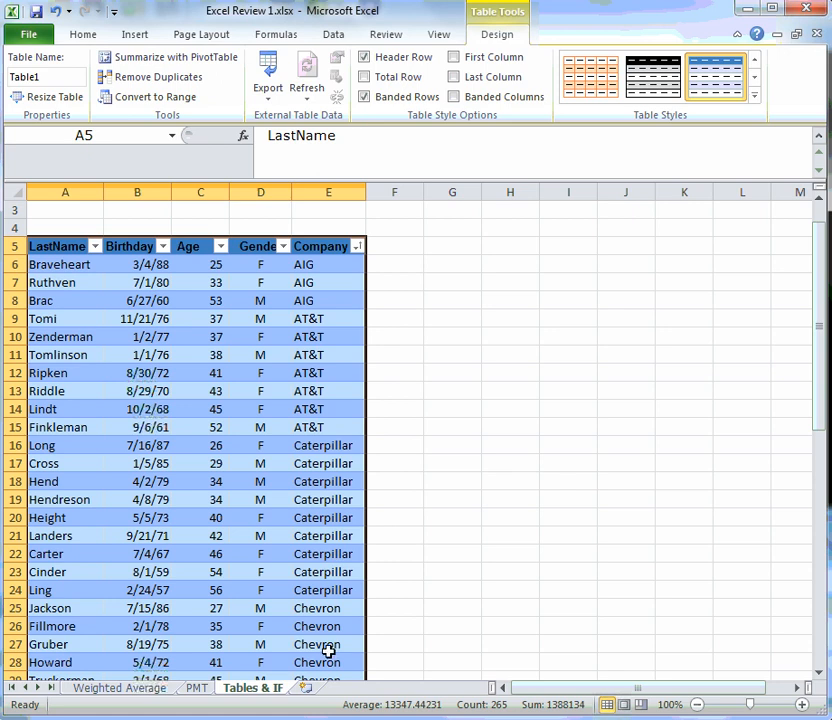
# Step: Sort the contestants table by LastName from A to Z and maximize the workbook's window
pyautogui.click(95, 246)
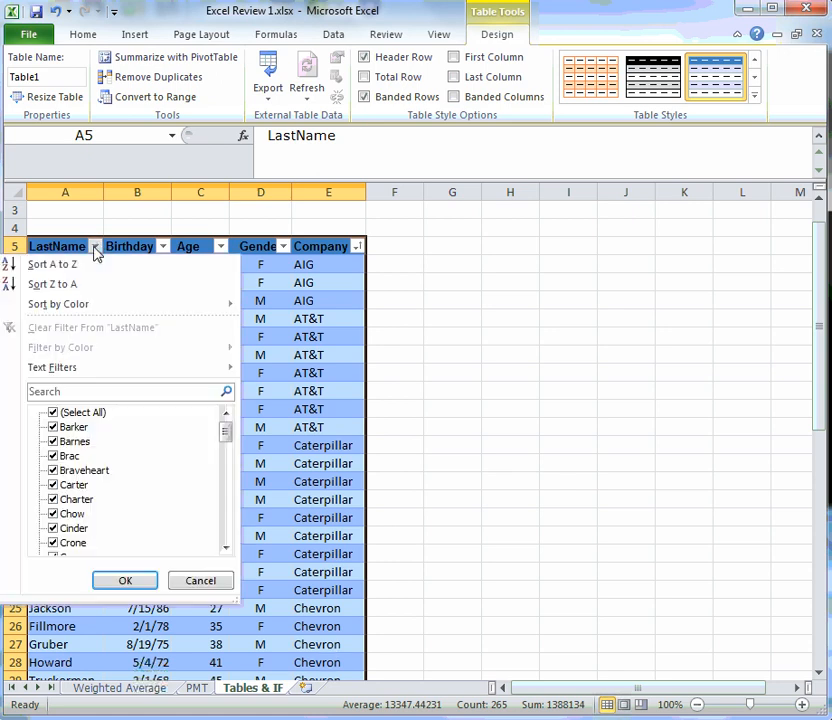
pyautogui.click(80, 265)
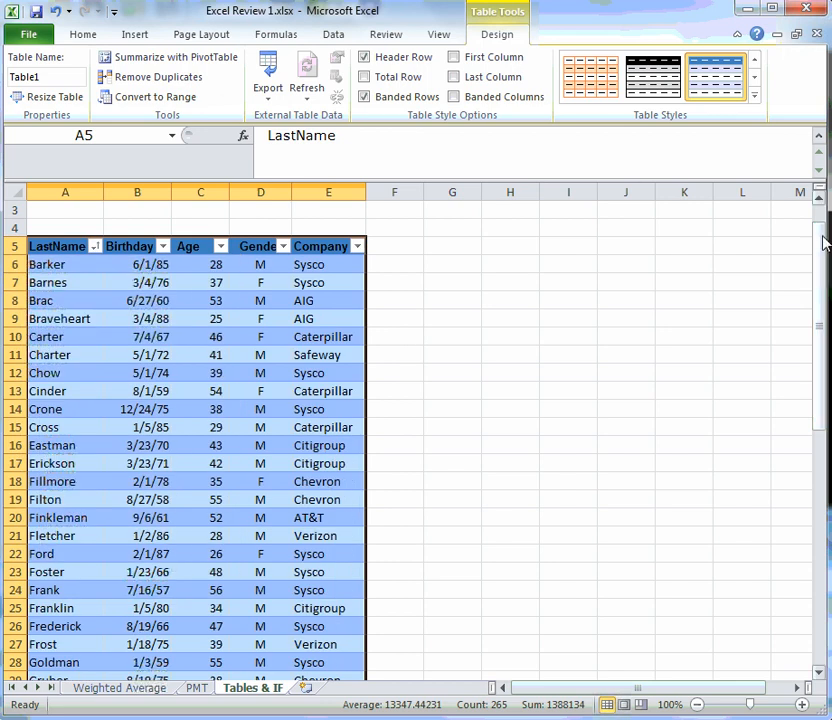
pyautogui.click(771, 8)
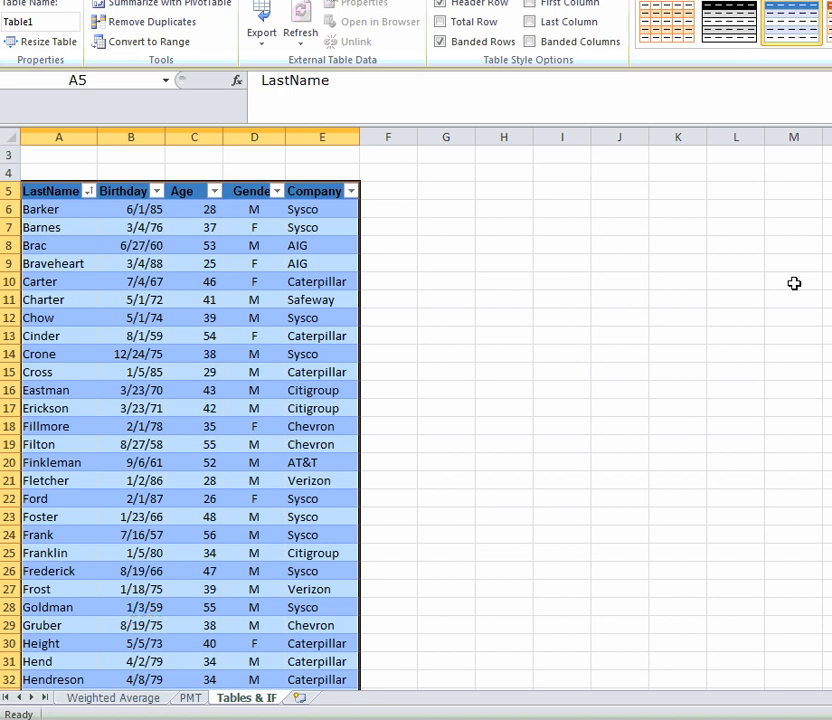
# Step: Rename the table as Contestants and select a single cell in its Company column
pyautogui.scroll(1, 180, 400)
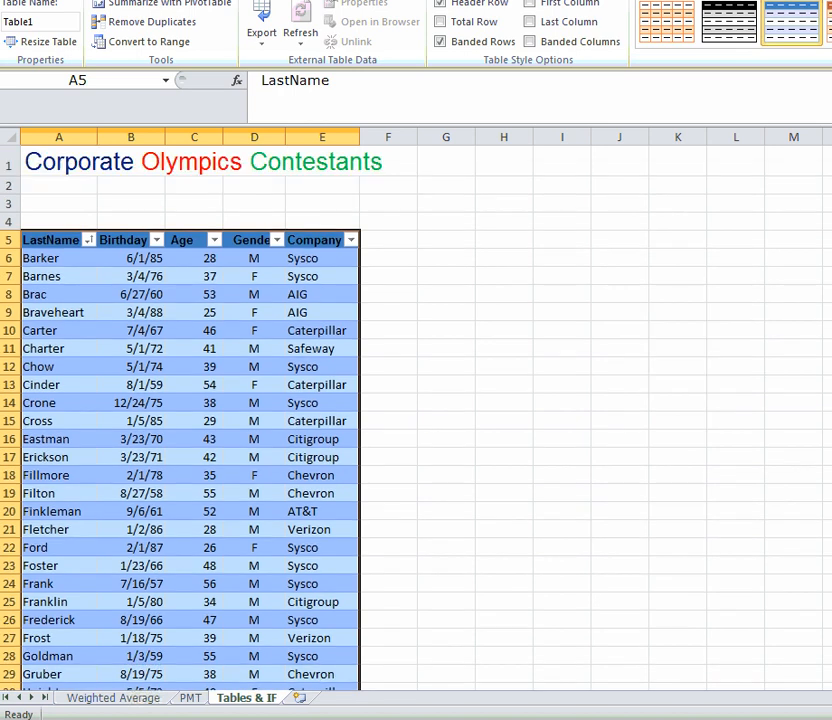
pyautogui.scroll(-9, 180, 400)
pyautogui.scroll(4, 180, 400)
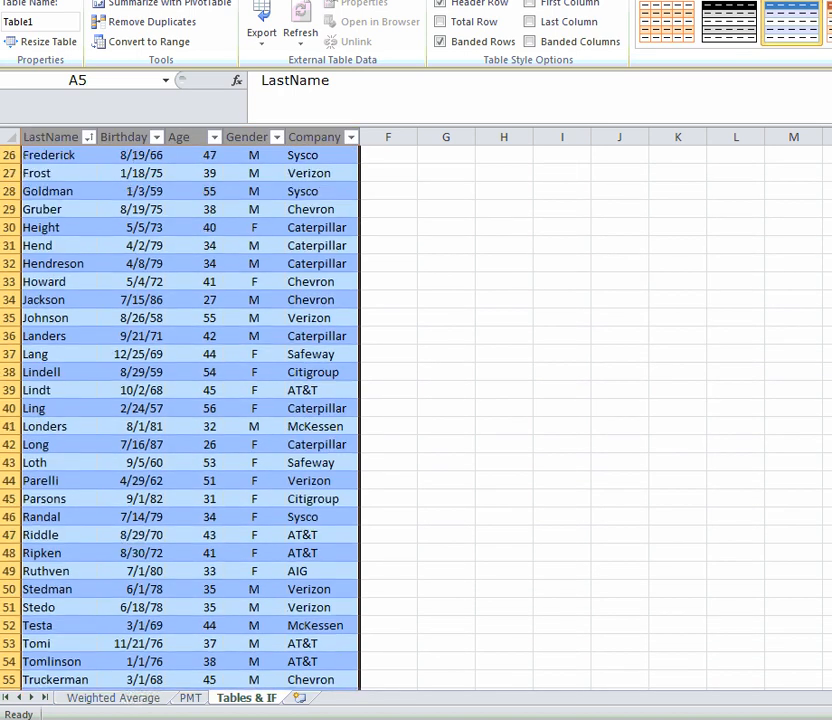
pyautogui.scroll(2, 180, 400)
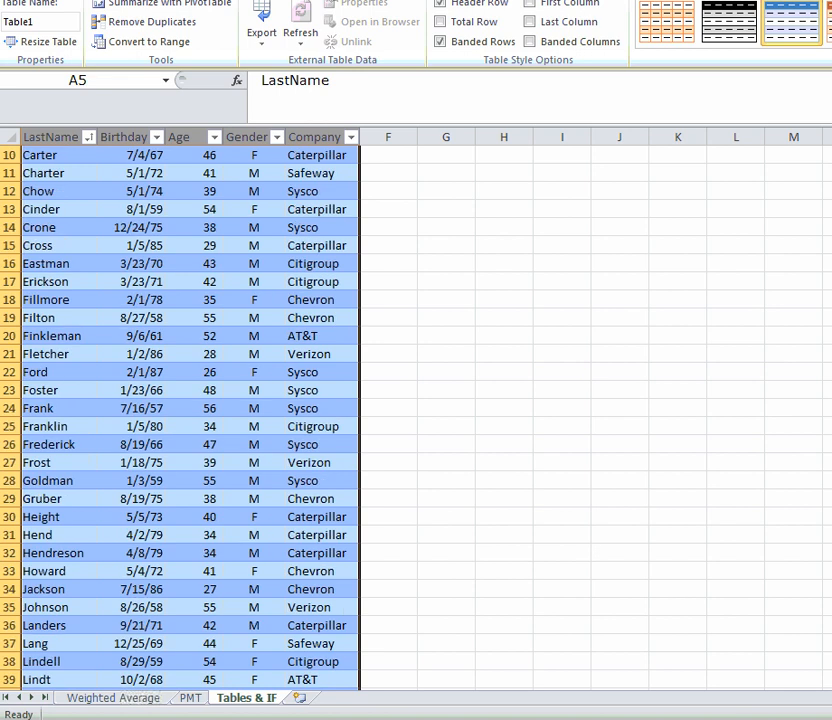
pyautogui.click(41, 21)
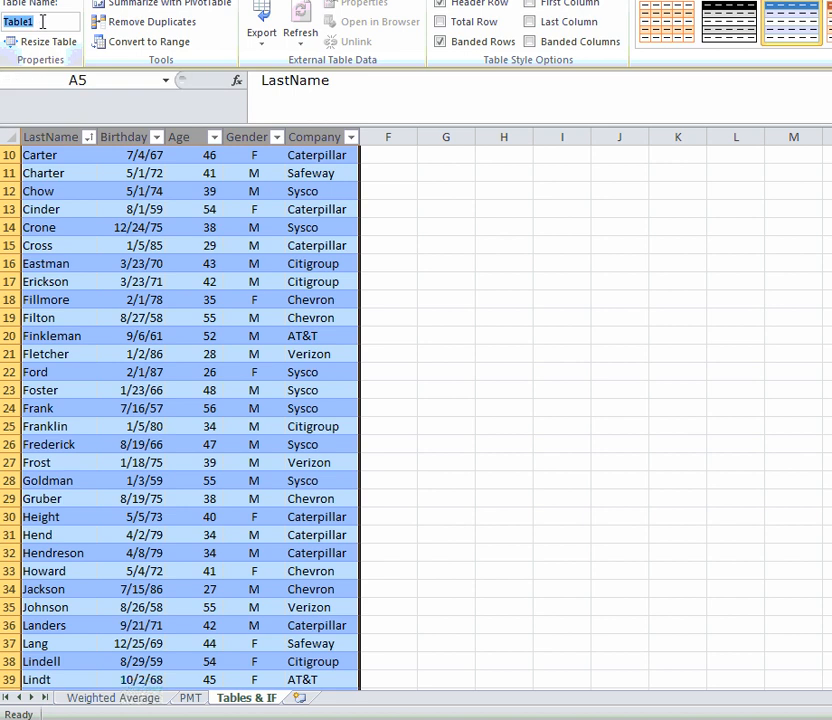
pyautogui.write('Contestants')
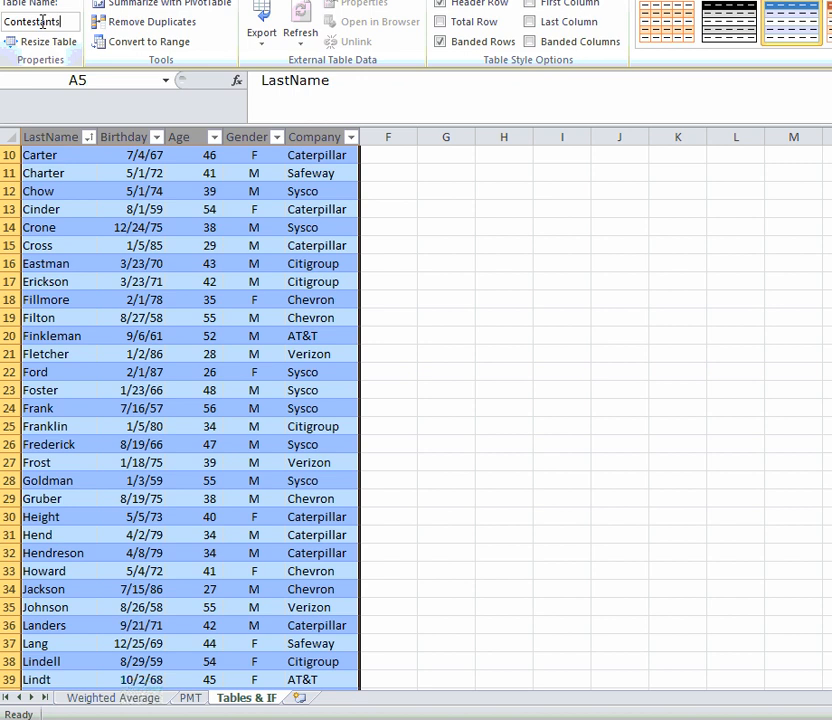
pyautogui.click(327, 191)
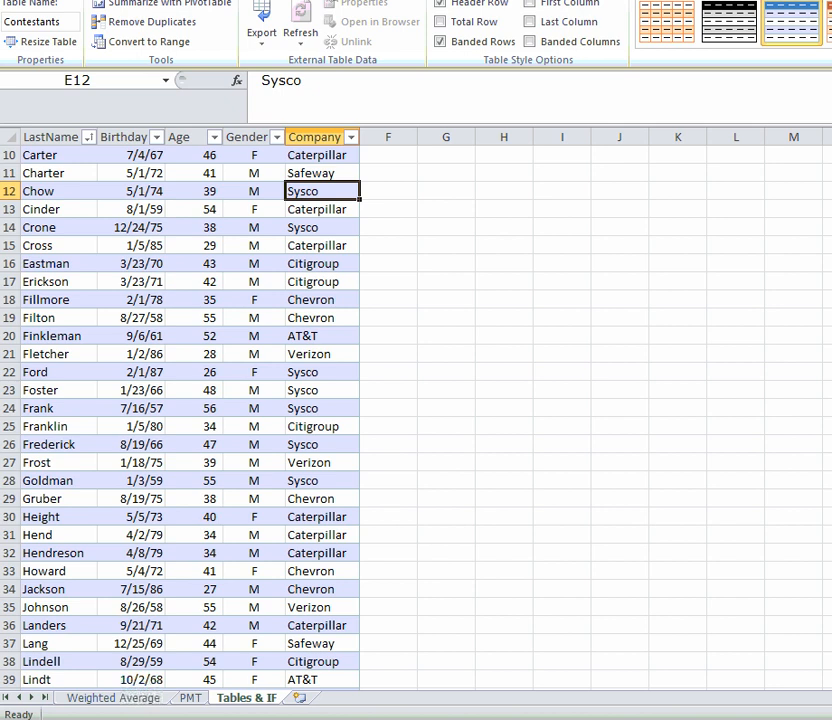
# Step: Add a total row at the end of the Contestants table
pyautogui.scroll(-6, 180, 420)
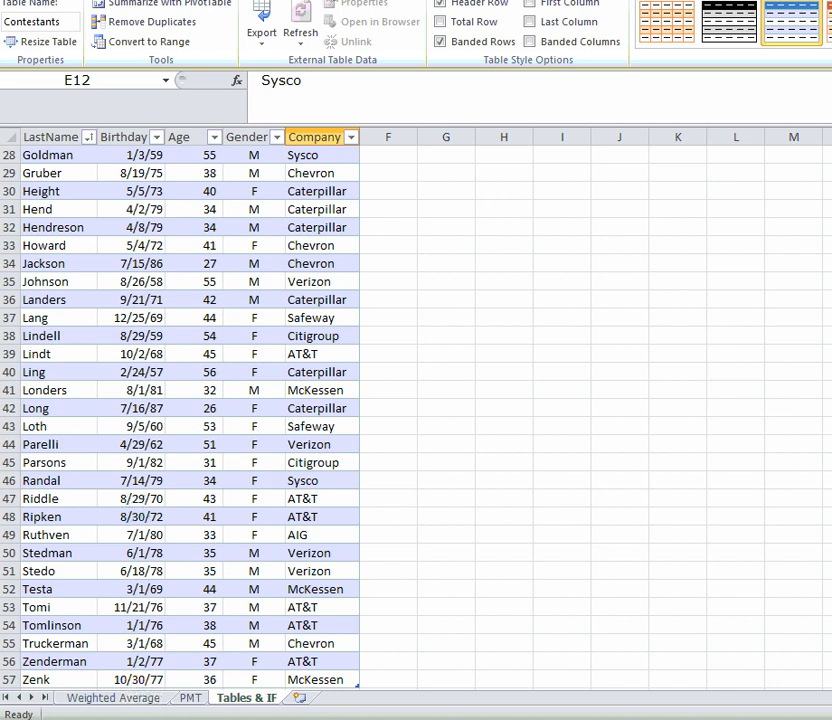
pyautogui.click(441, 22)
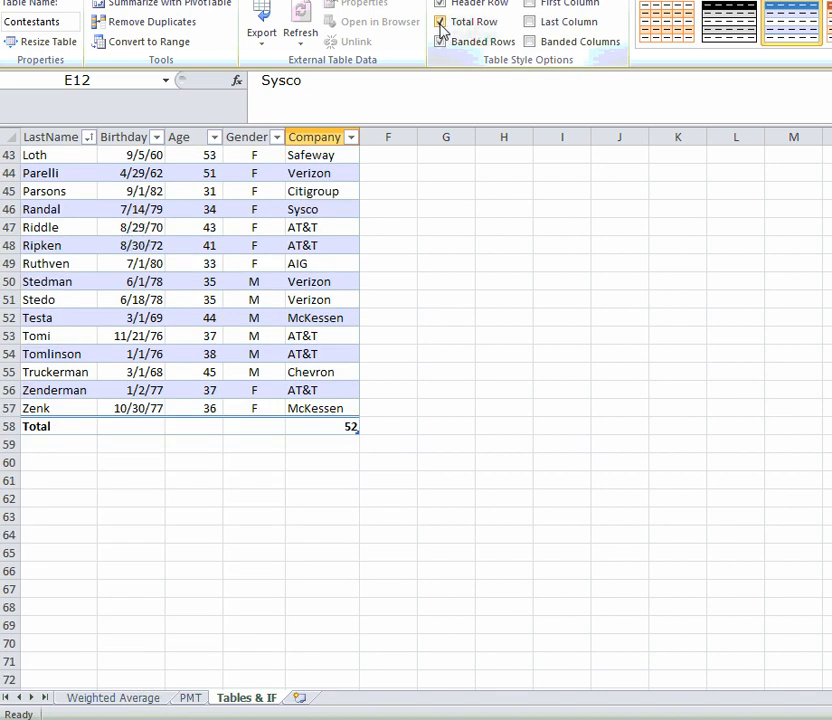
# Step: Try the Count function in the LastName cell of the total row and reset that cell to None
pyautogui.click(48, 427)
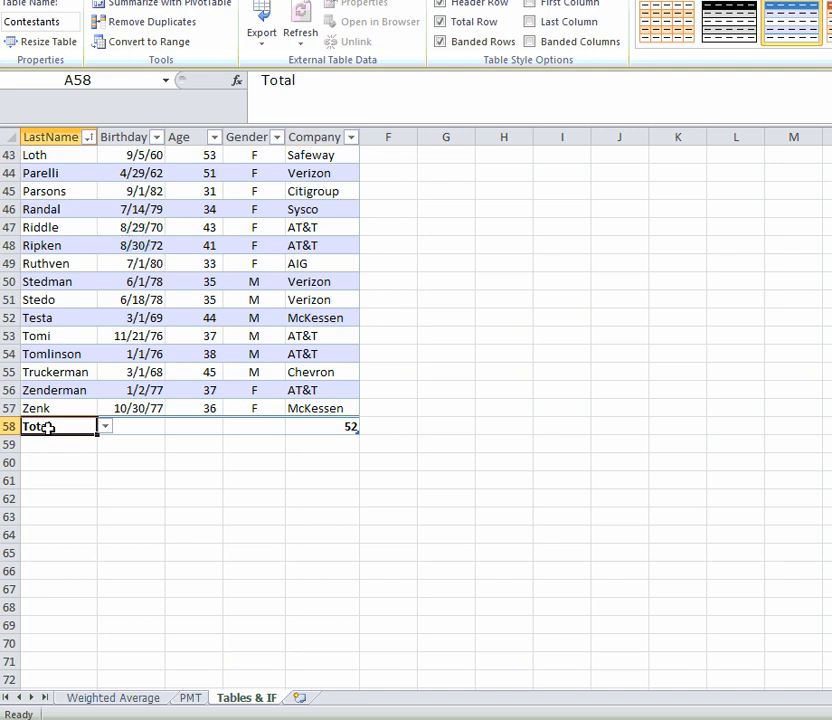
pyautogui.click(105, 426)
pyautogui.click(38, 465)
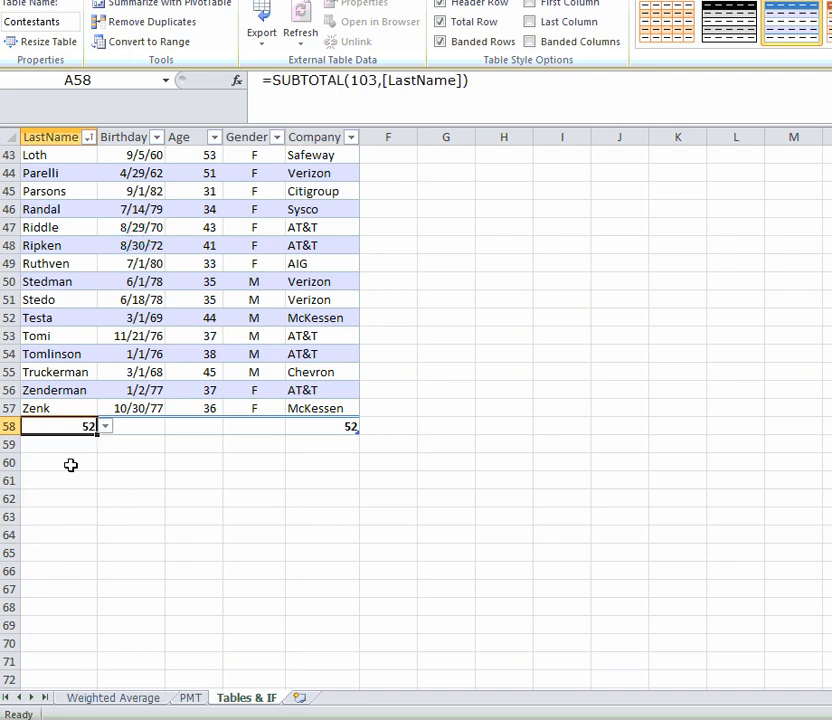
pyautogui.click(105, 427)
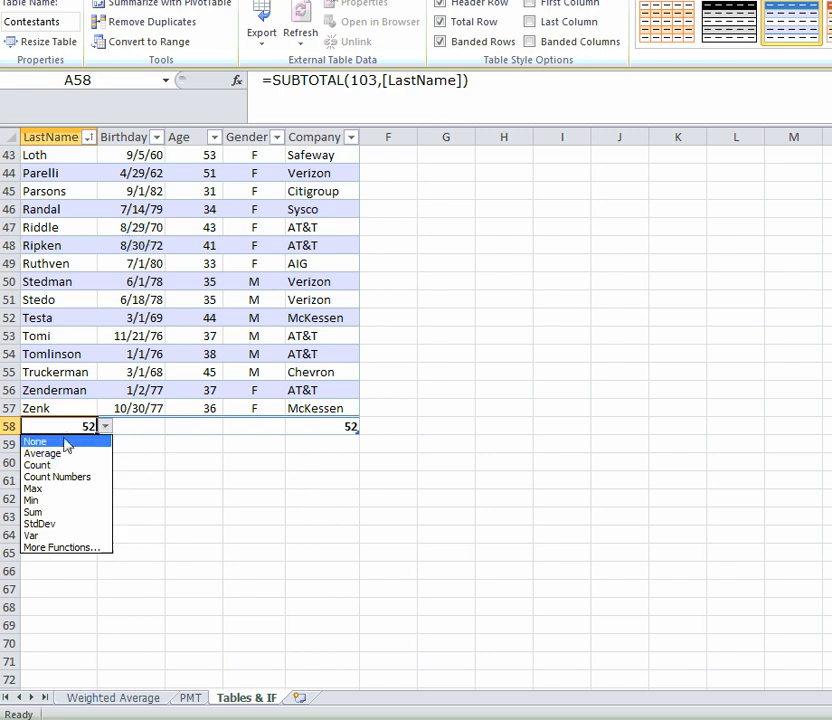
pyautogui.click(71, 424)
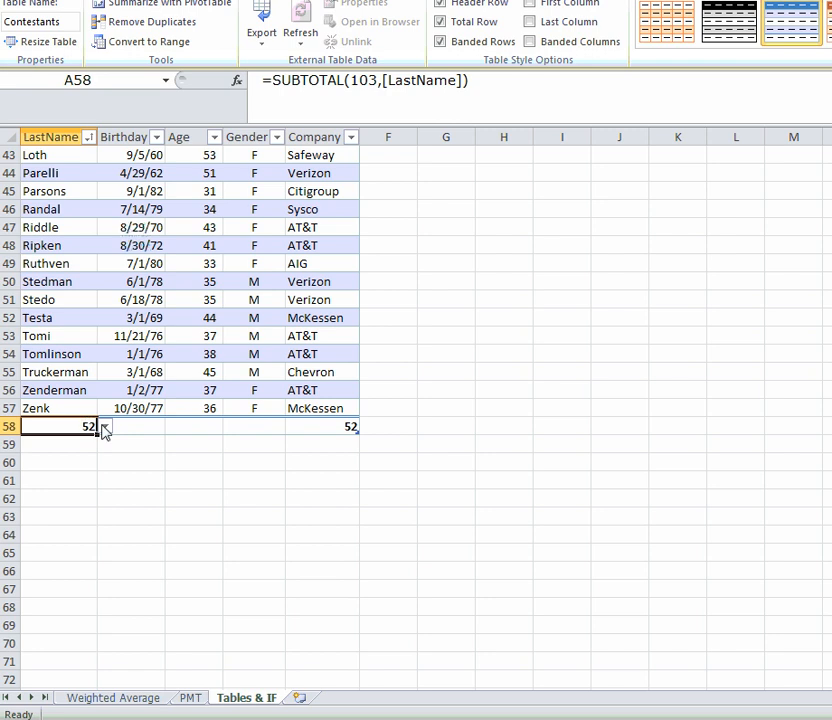
pyautogui.click(105, 427)
pyautogui.click(64, 443)
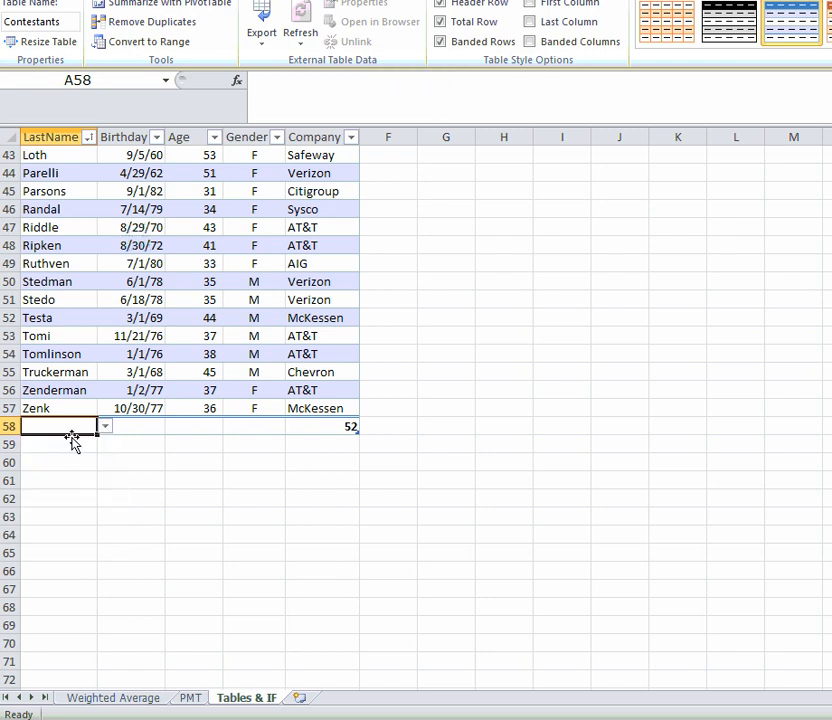
# Step: Label the total row's LastName cell Count and choose the Count function for its Company cell
pyautogui.write('C')
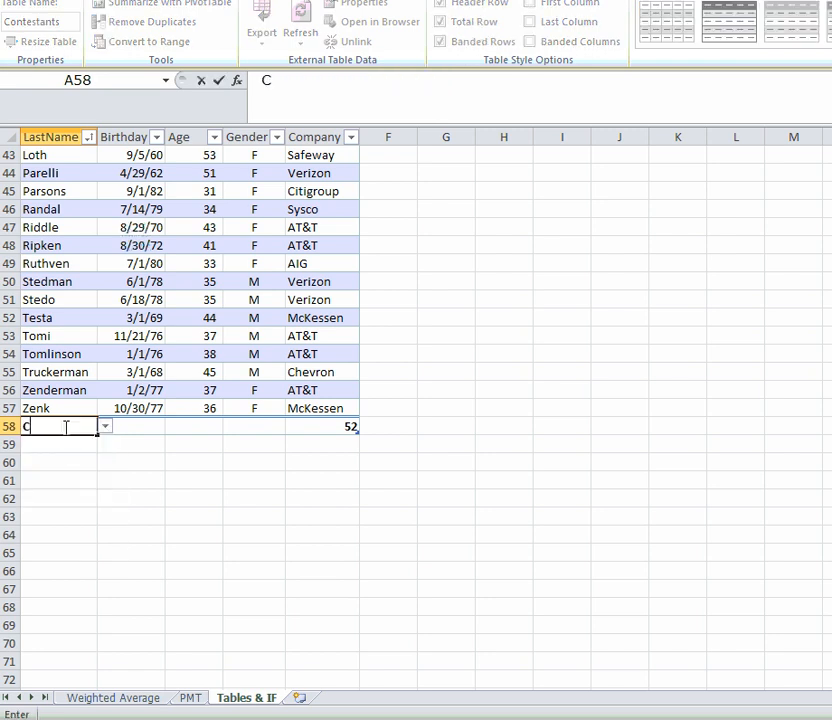
pyautogui.write('ount')
pyautogui.click(350, 426)
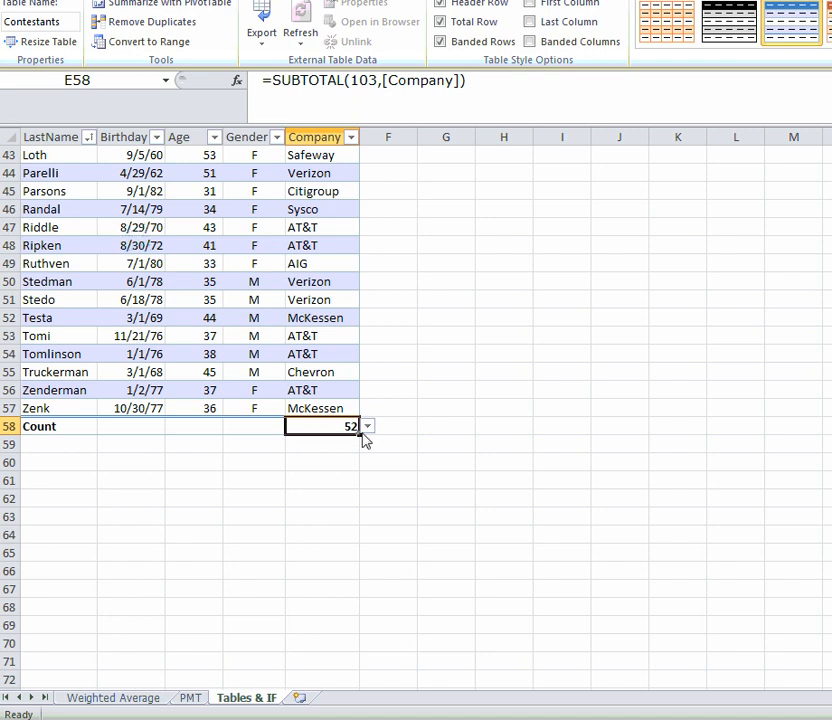
pyautogui.click(367, 427)
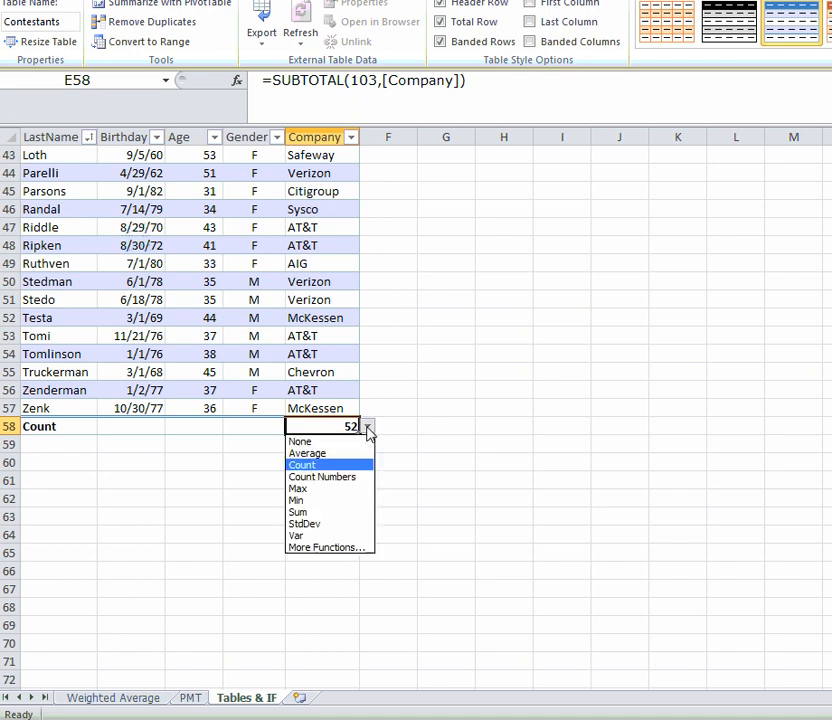
pyautogui.click(334, 467)
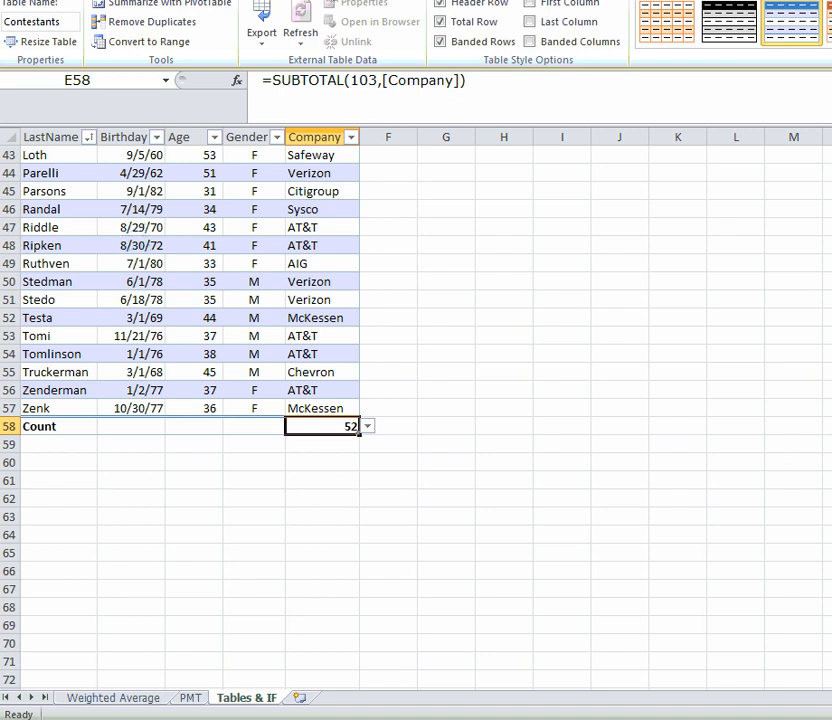
# Step: Set up a custom sort of the contestants table with Company, A to Z, as the first level
pyautogui.scroll(8, 180, 410)
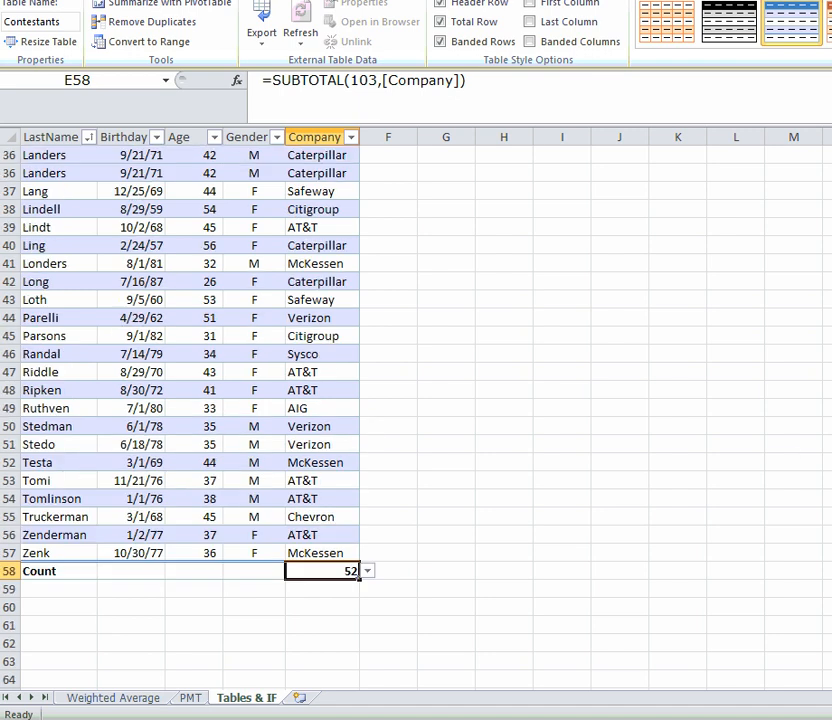
pyautogui.scroll(5, 180, 410)
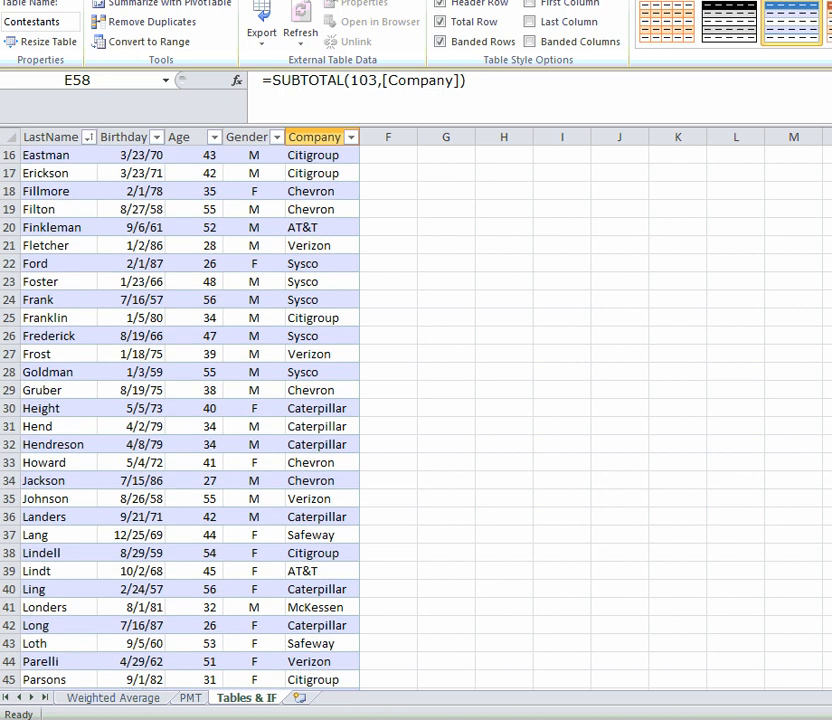
pyautogui.scroll(2, 180, 410)
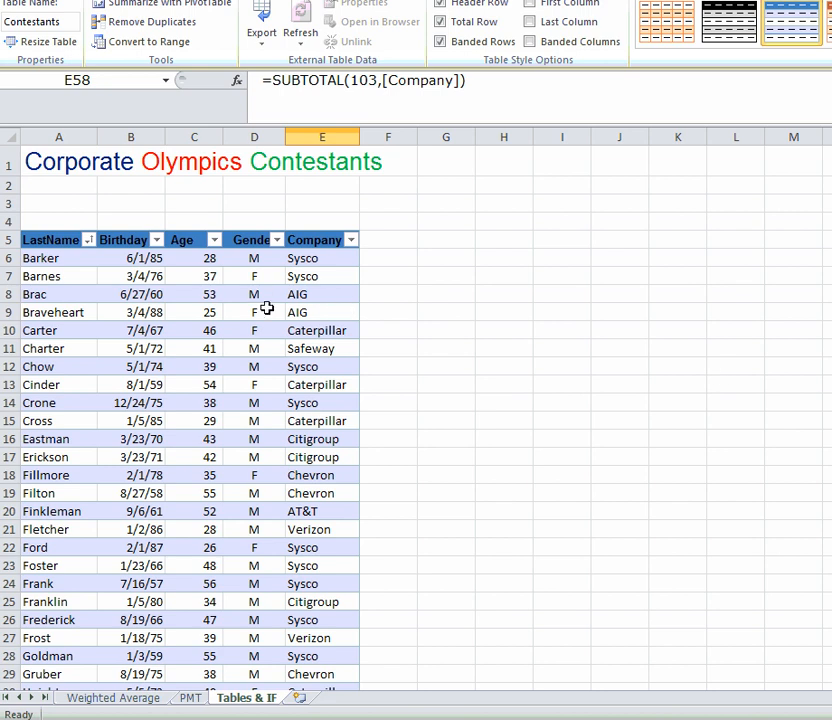
pyautogui.click(343, 1)
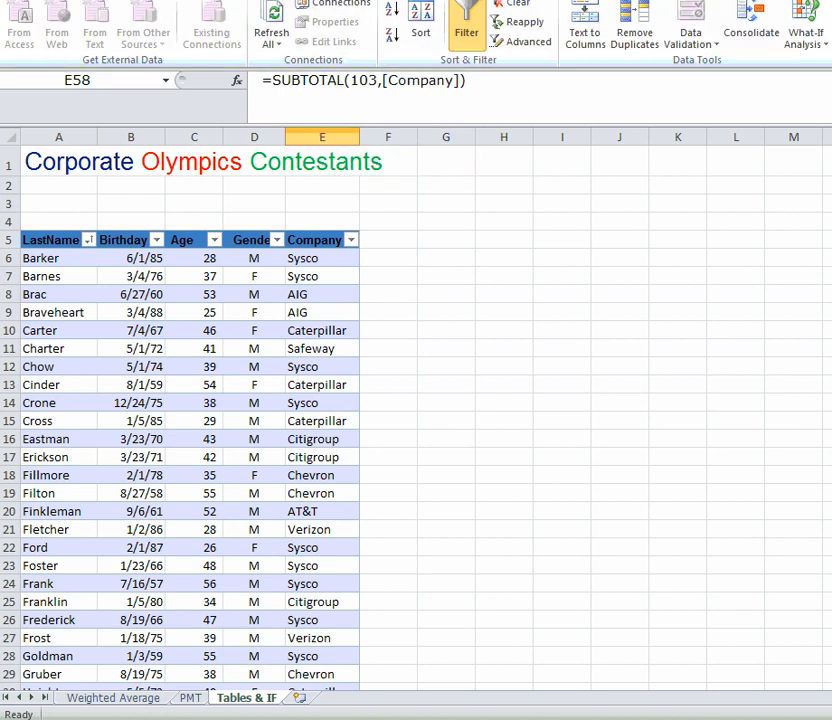
pyautogui.click(422, 38)
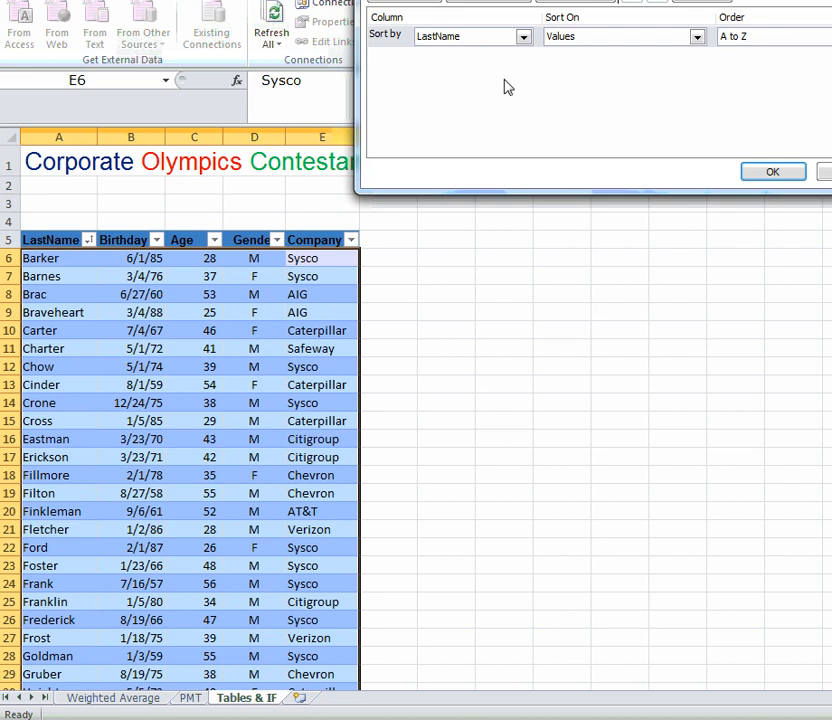
pyautogui.click(522, 38)
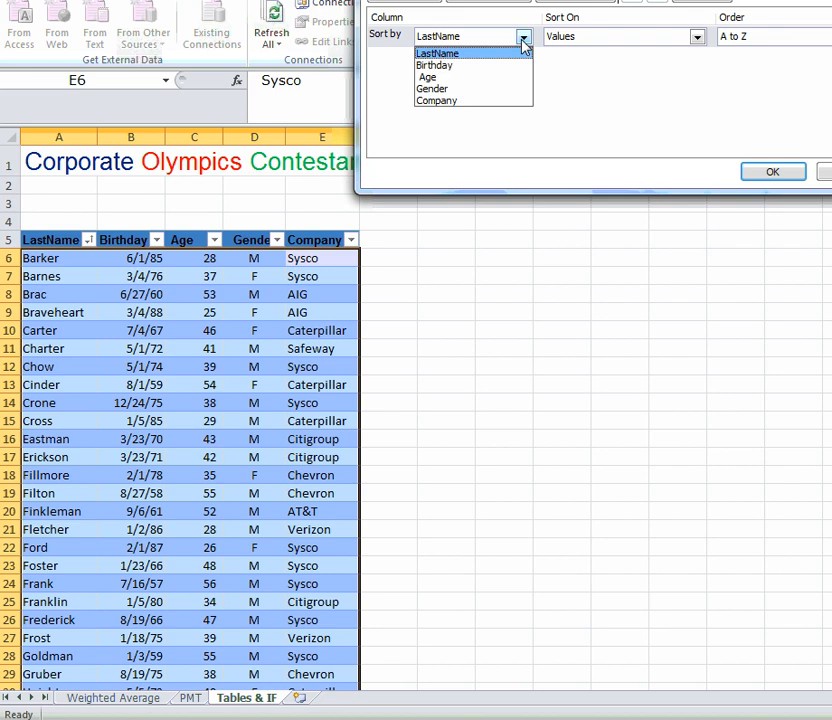
pyautogui.click(449, 101)
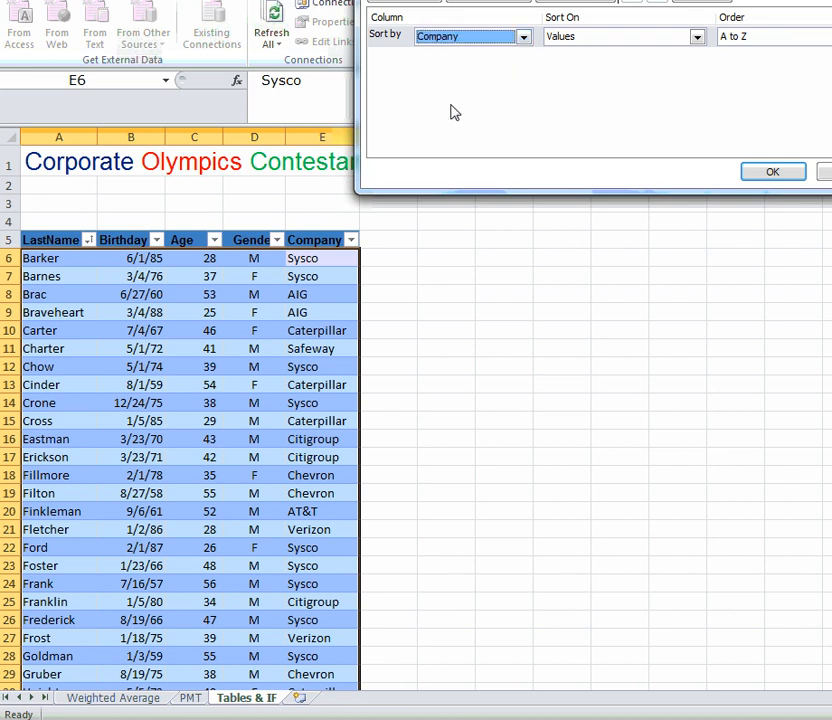
# Step: Add LastName, A to Z, and Age, Smallest to Largest, as further sort levels and apply the sort
pyautogui.click(412, 1)
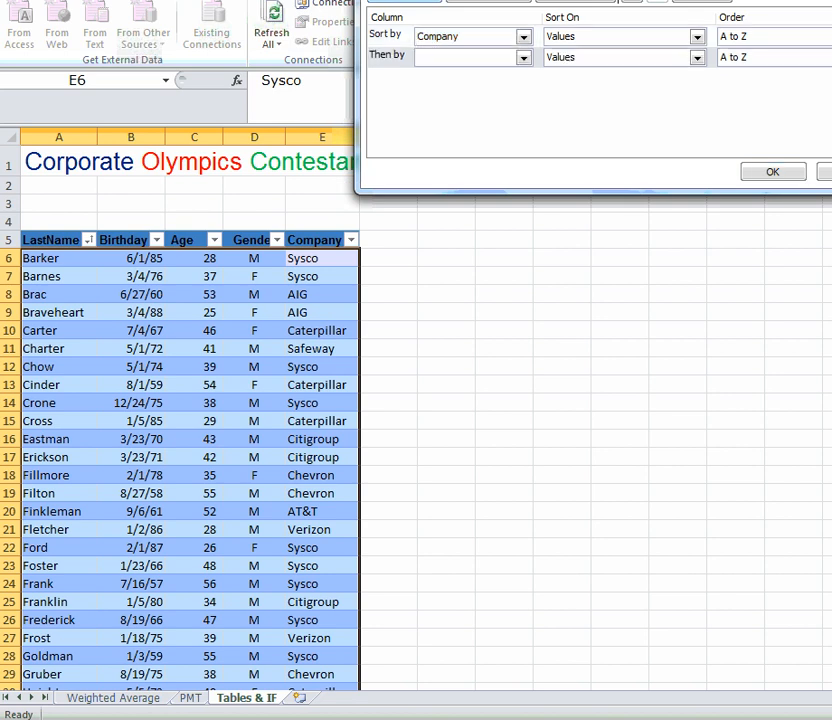
pyautogui.click(522, 58)
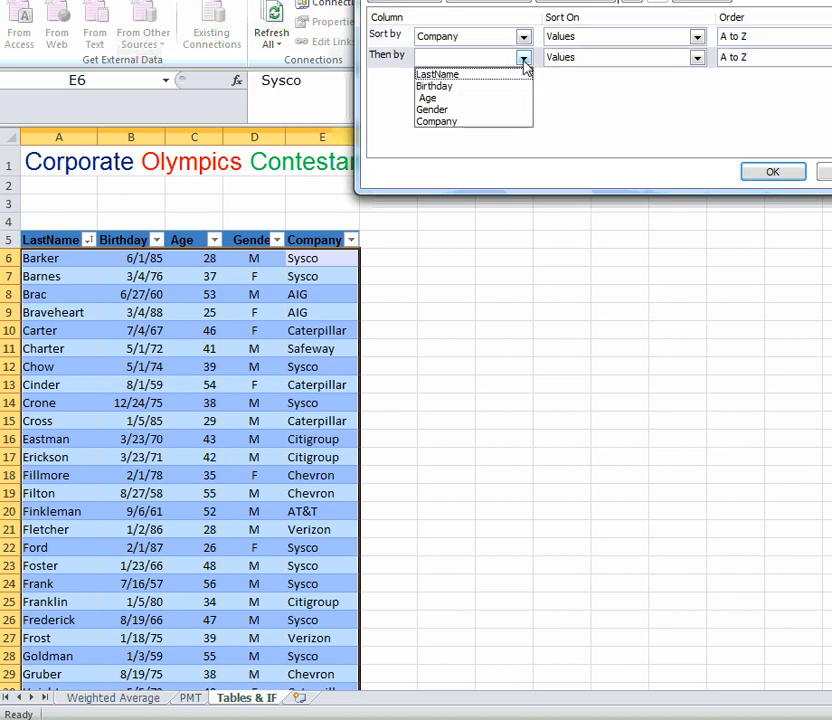
pyautogui.click(440, 74)
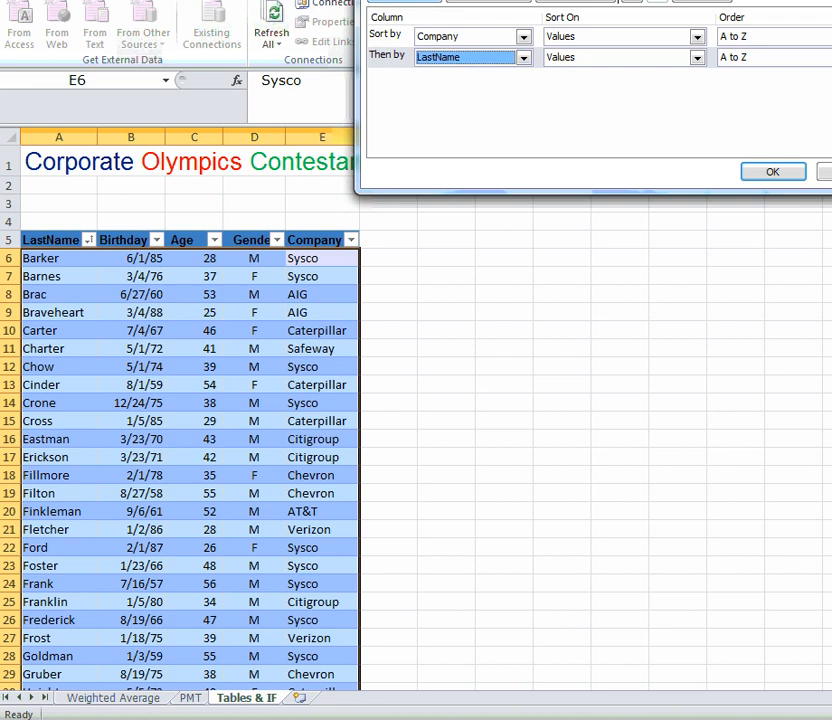
pyautogui.click(405, 2)
pyautogui.click(523, 79)
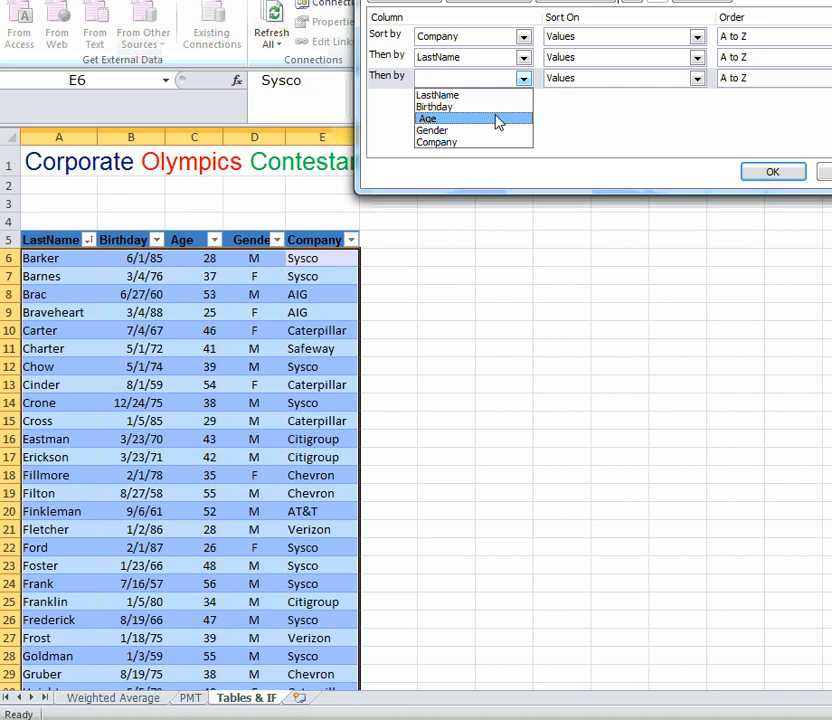
pyautogui.click(498, 119)
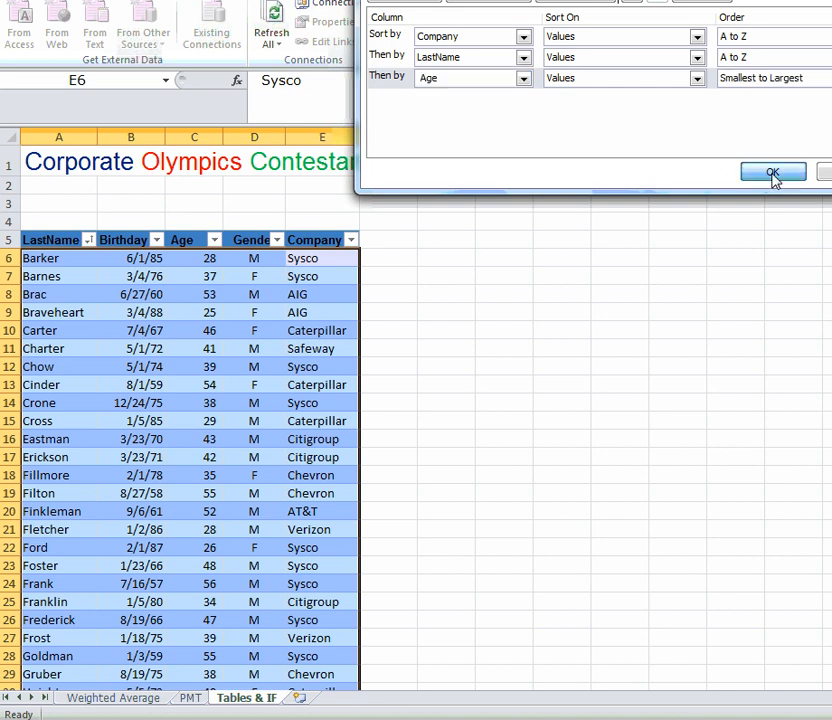
pyautogui.click(773, 173)
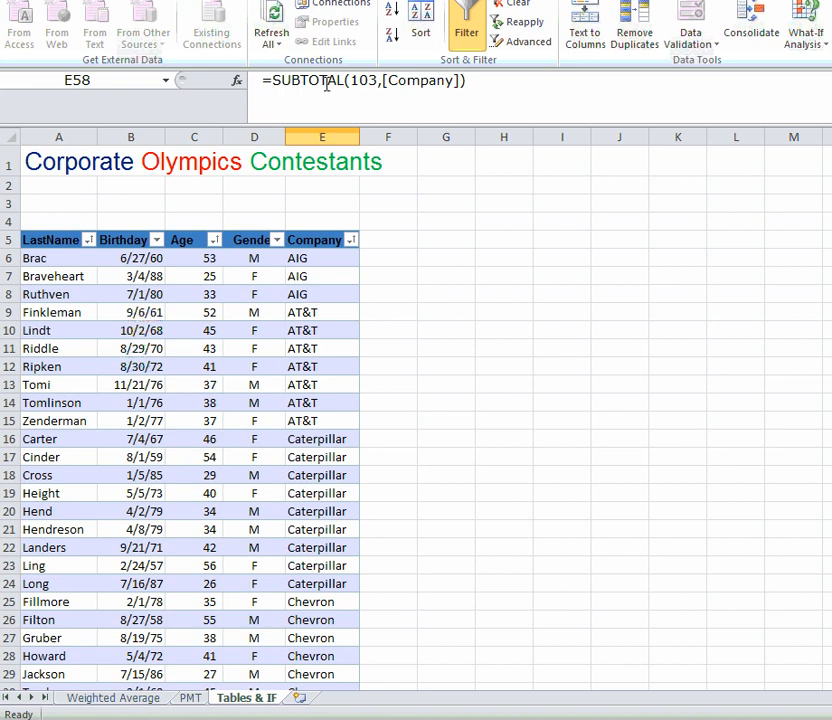
# Step: Change the custom sort's second level to Age, Smallest to Largest, and its third to LastName, A to Z, and apply it
pyautogui.click(420, 30)
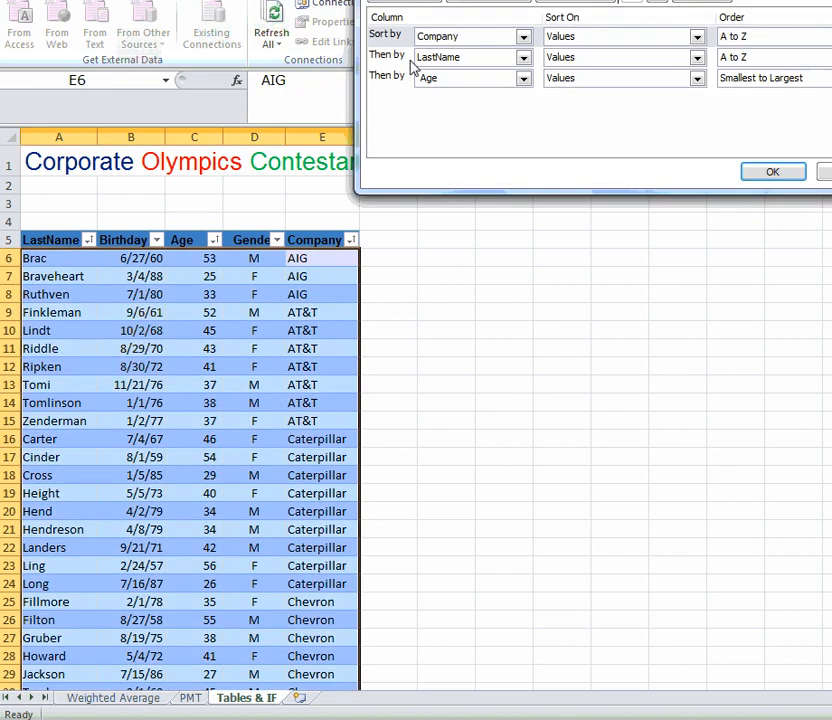
pyautogui.click(523, 57)
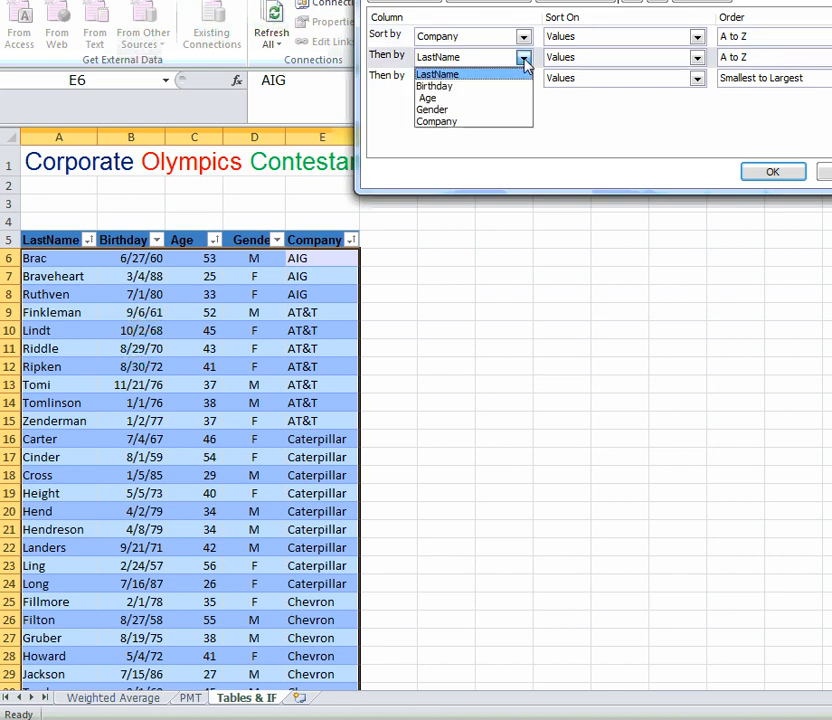
pyautogui.click(473, 101)
pyautogui.click(523, 78)
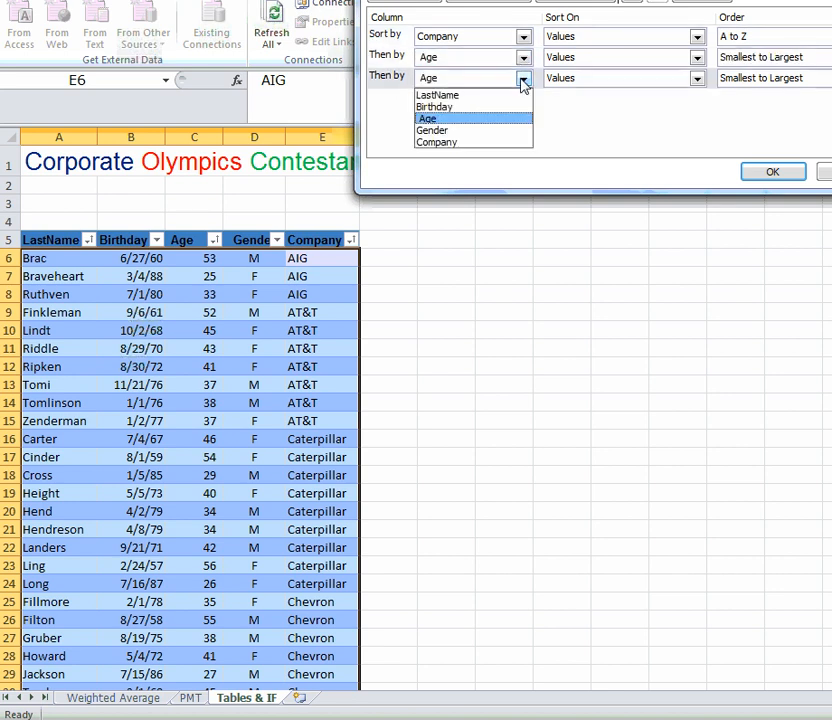
pyautogui.click(464, 95)
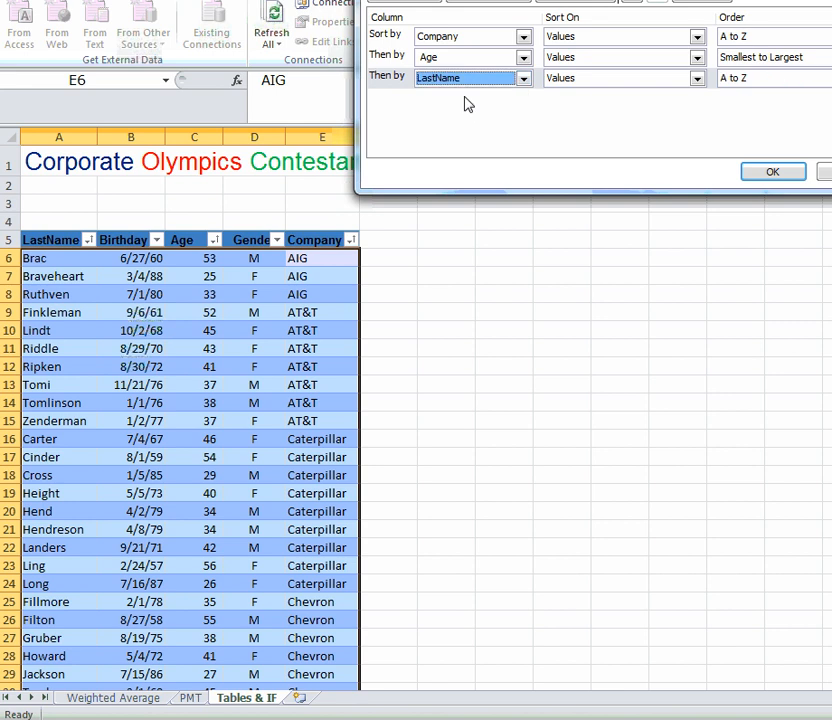
pyautogui.click(788, 175)
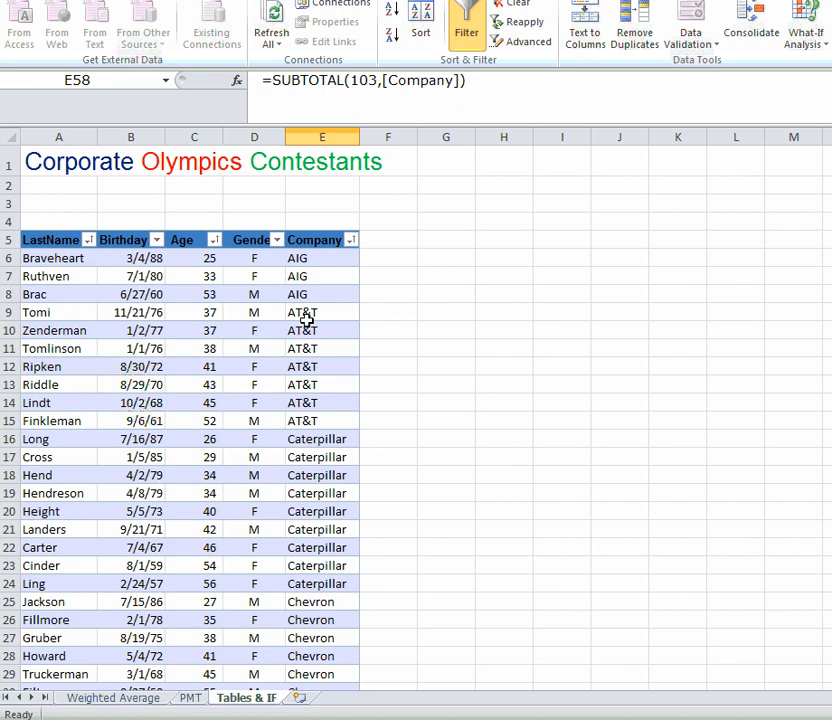
# Step: Filter the Company column to show only the AIG contestants
pyautogui.click(351, 241)
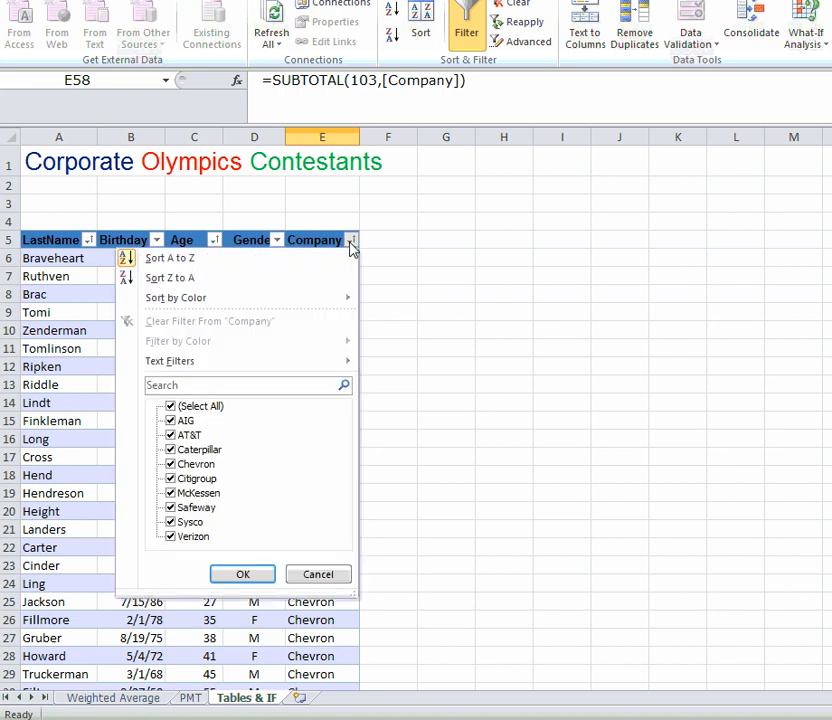
pyautogui.click(170, 406)
pyautogui.click(171, 421)
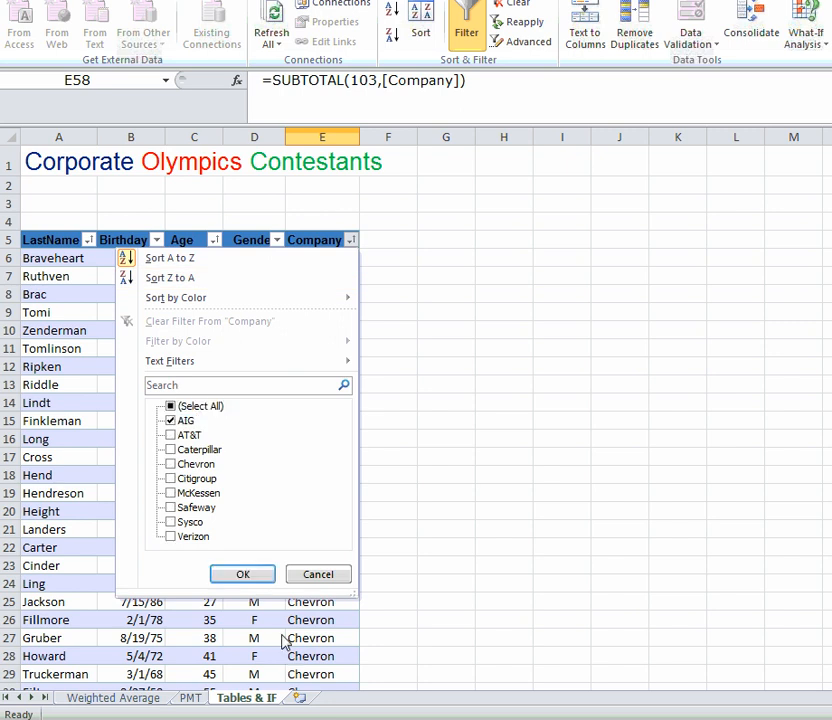
pyautogui.click(241, 576)
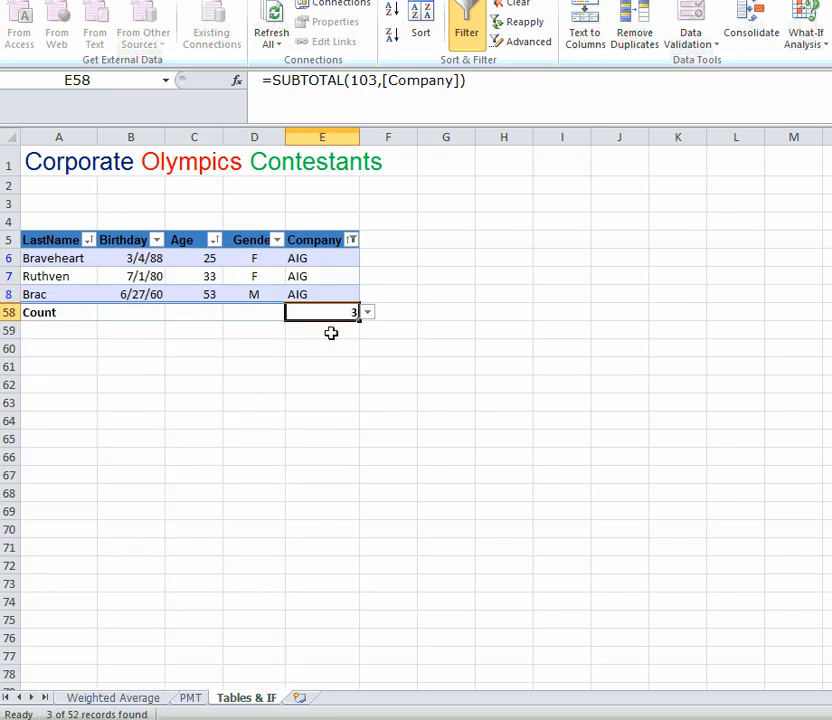
# Step: Change the Company filter to show only Chevron instead of AIG
pyautogui.click(352, 240)
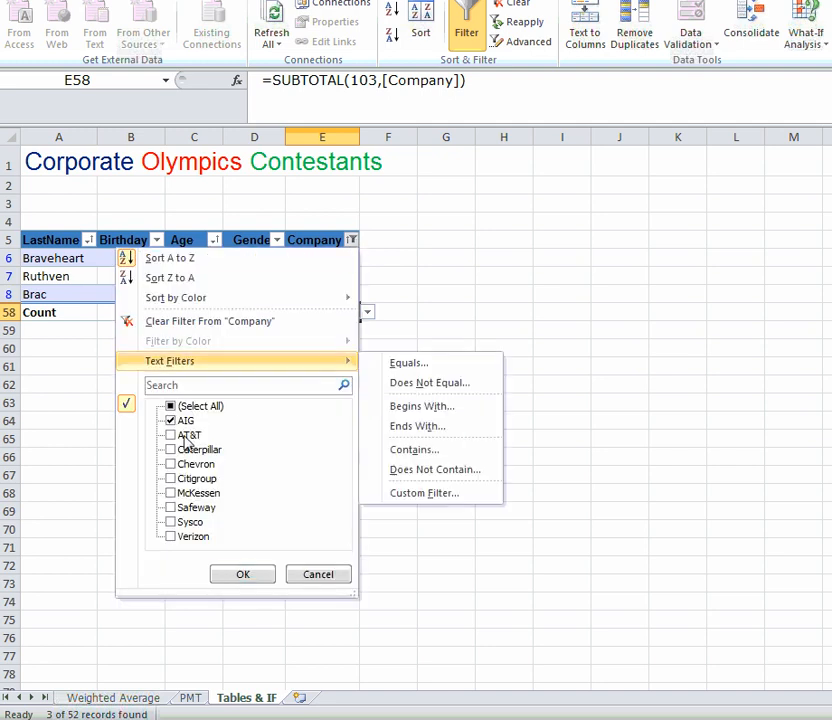
pyautogui.click(170, 464)
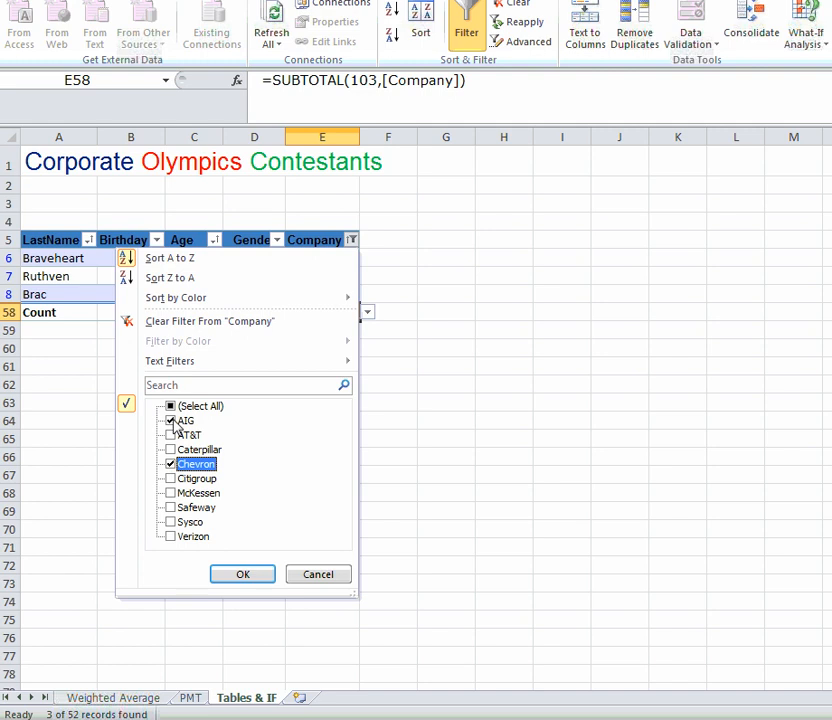
pyautogui.click(170, 420)
pyautogui.click(240, 574)
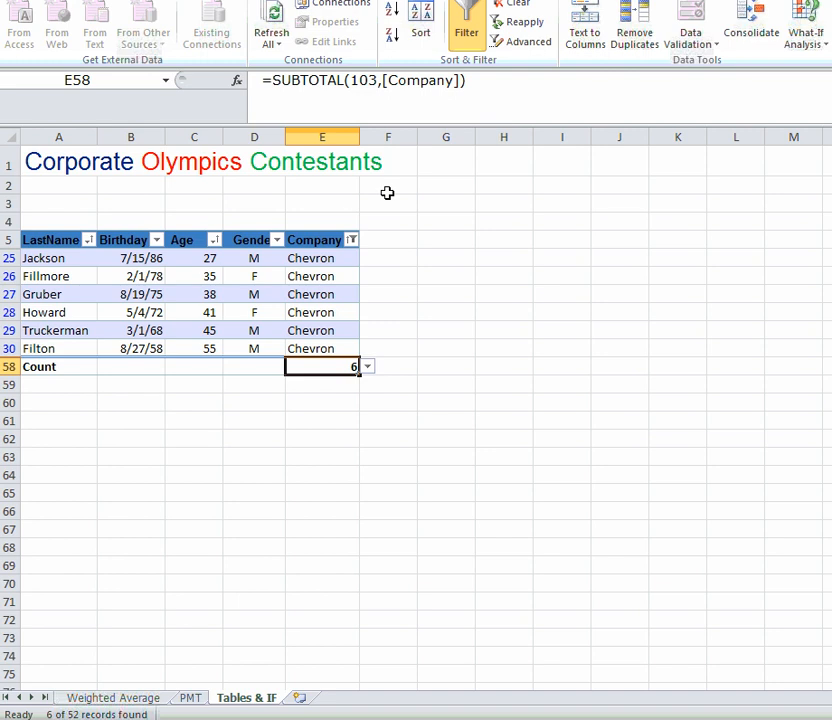
# Step: Turn off filtering for the contestants table and select cell F5 beside the Company header
pyautogui.click(468, 42)
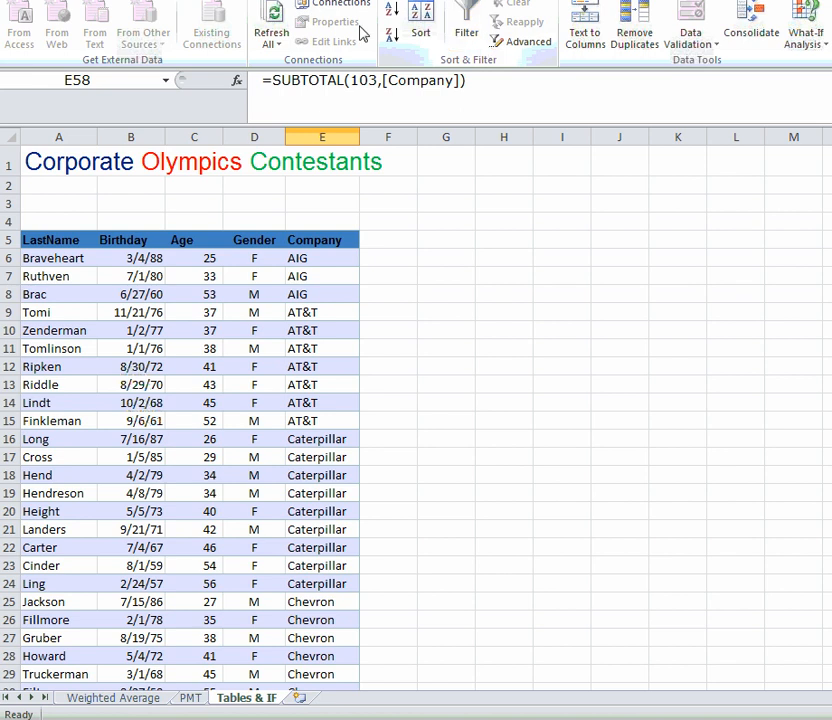
pyautogui.click(390, 244)
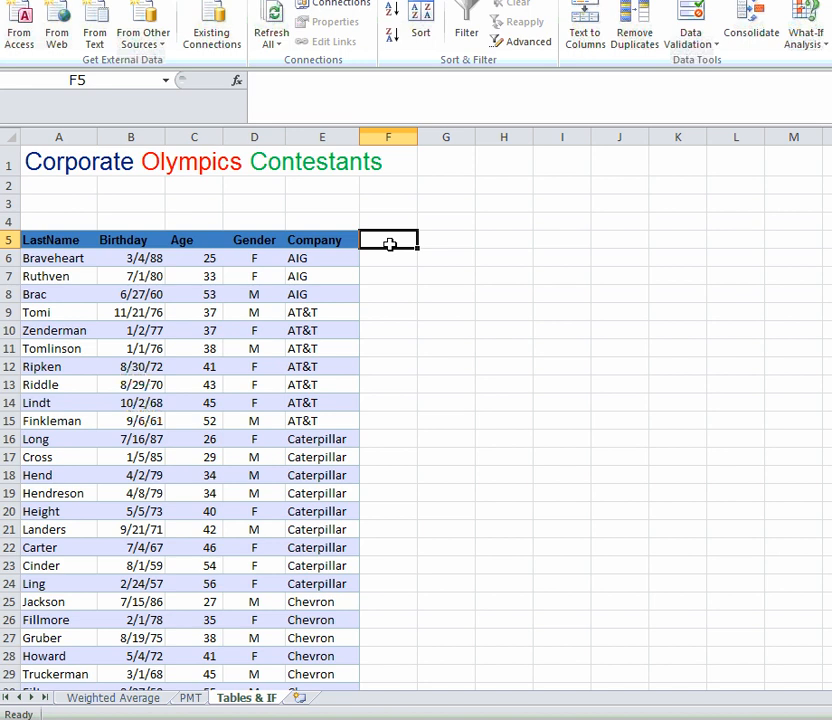
# Step: Add a "May Need Help" column header in cell F5 and widen column F to fit it
pyautogui.write('nee')
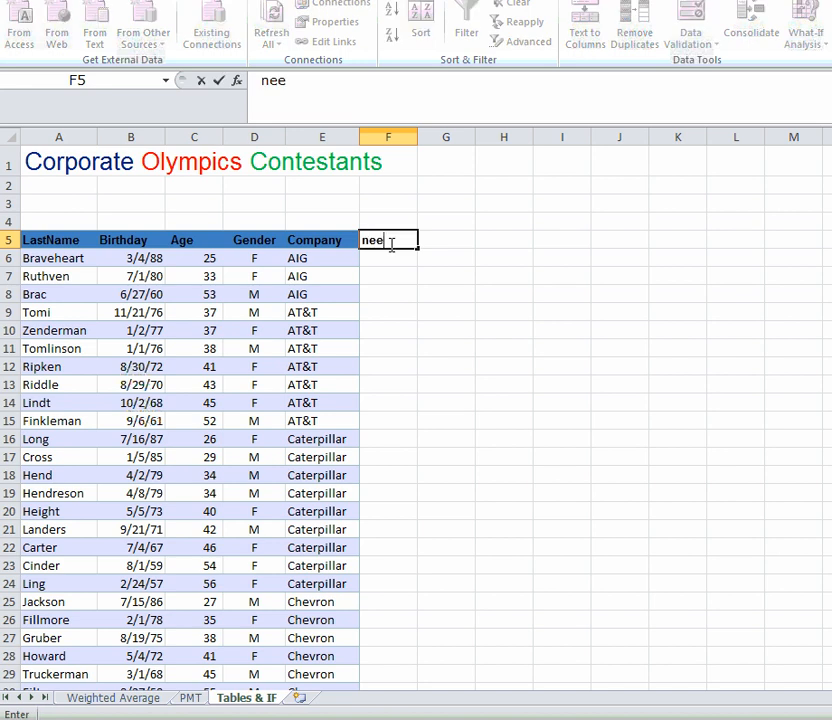
pyautogui.press('BackSpace')
pyautogui.press('BackSpace')
pyautogui.press('BackSpace')
pyautogui.write('May')
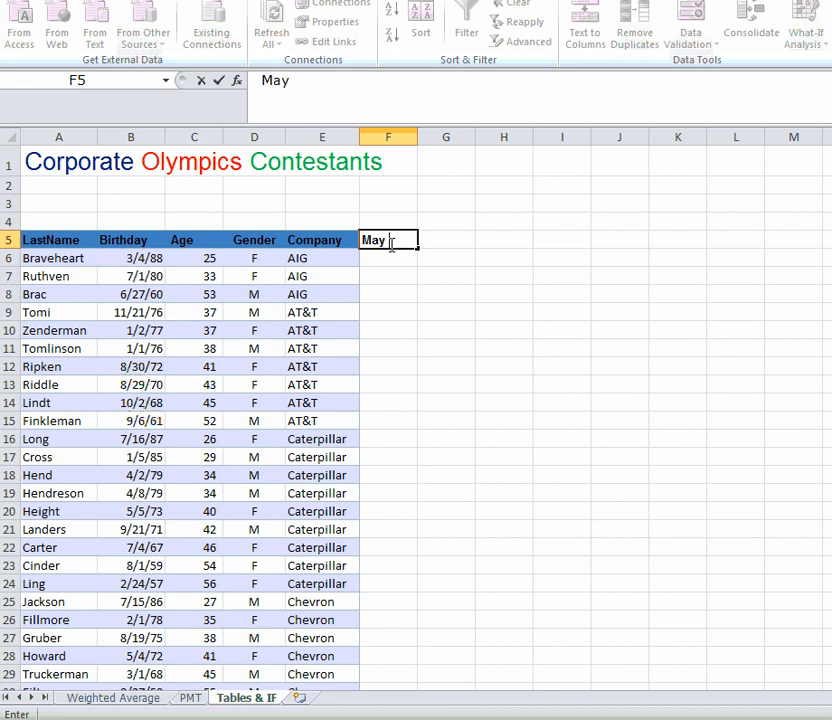
pyautogui.write(' Need')
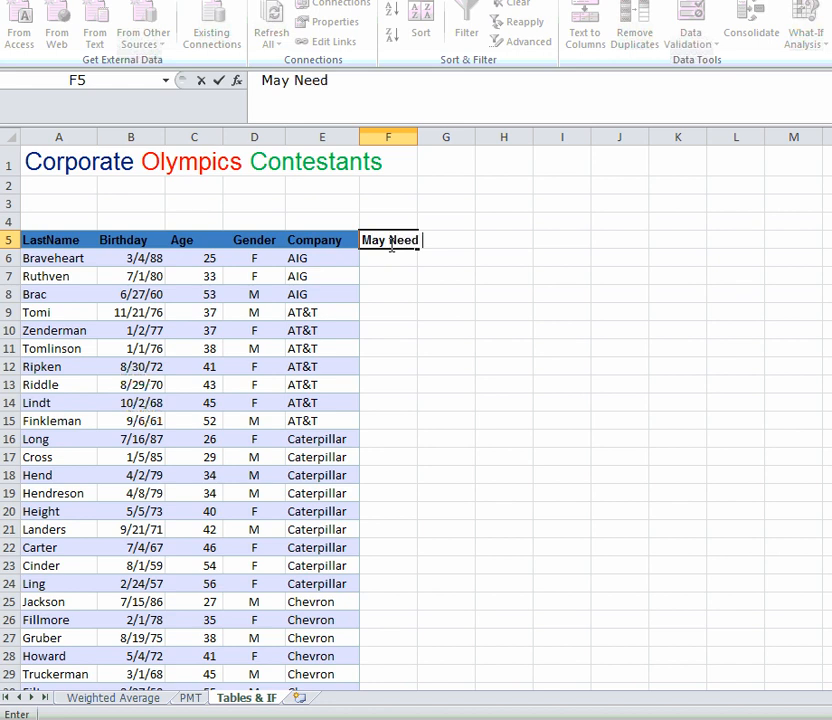
pyautogui.write(' Help')
pyautogui.press('Return')
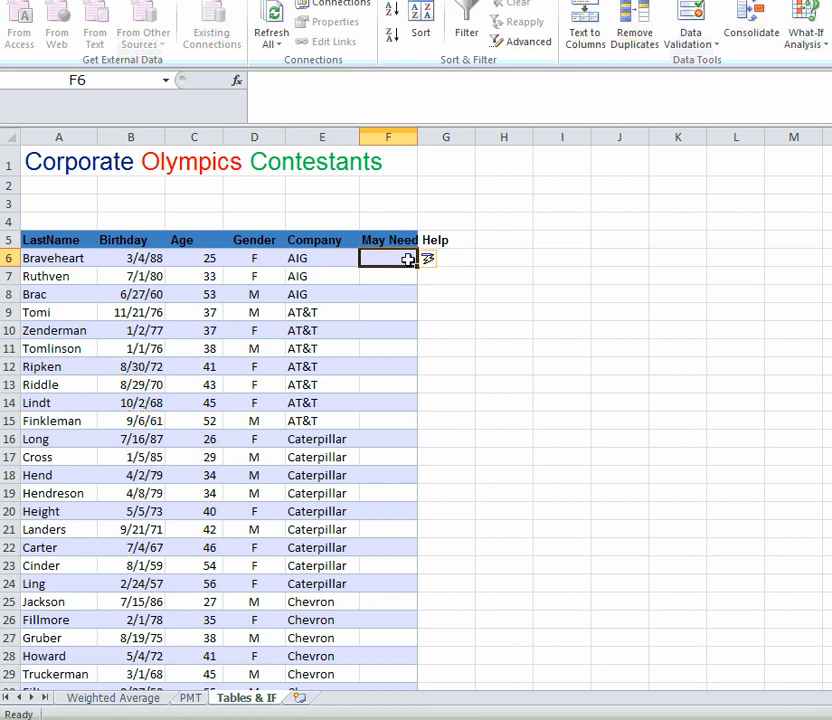
pyautogui.doubleClick(418, 137)
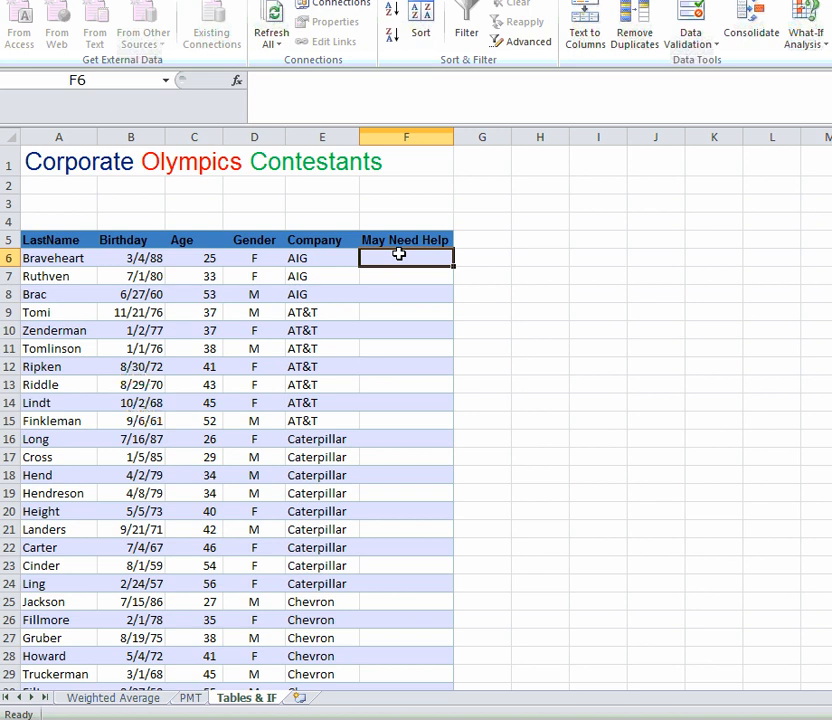
# Step: Start an IF formula in F6 whose logical test checks whether the row's Age is at least 48
pyautogui.write('=')
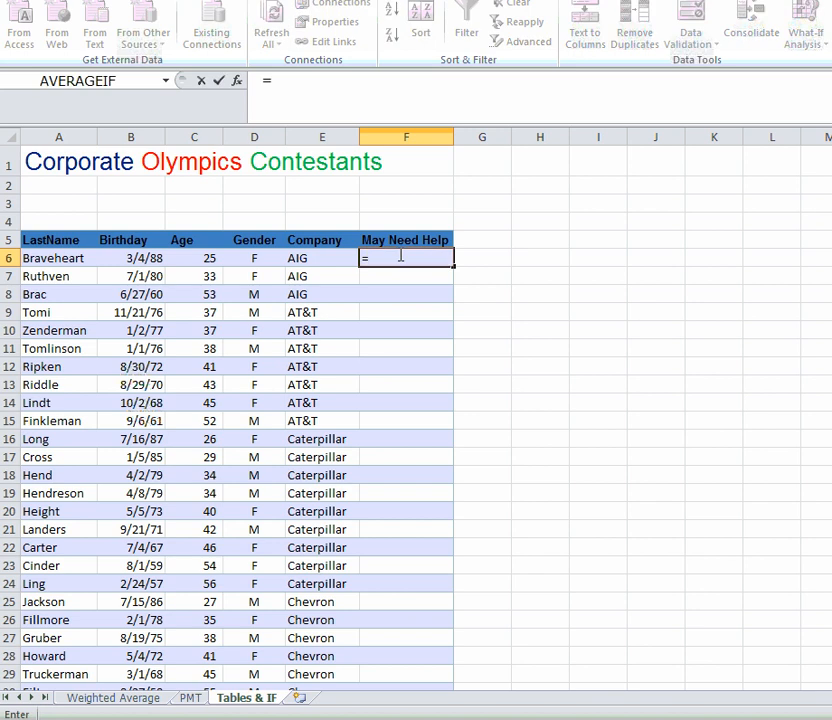
pyautogui.write('if')
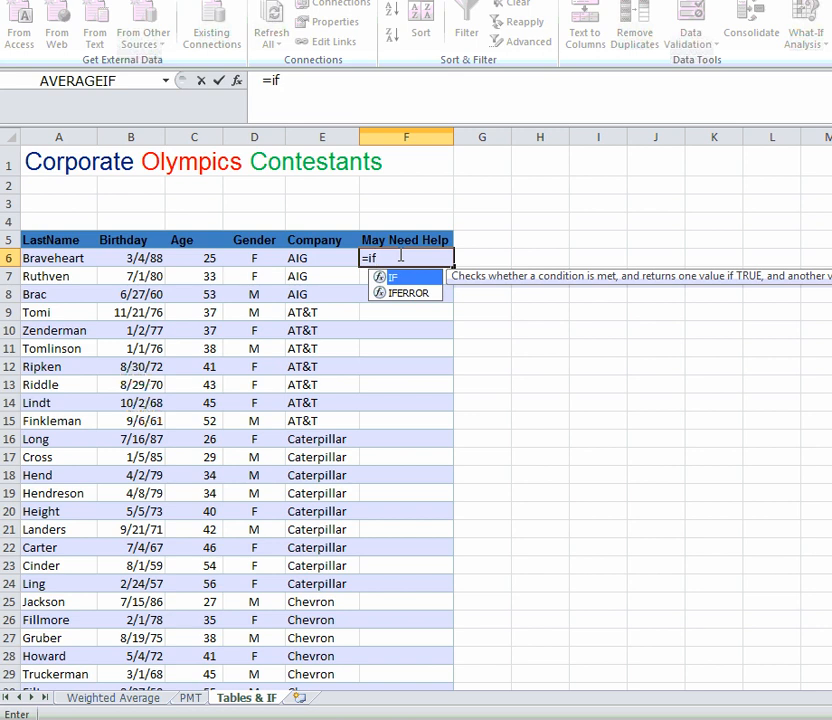
pyautogui.write('(')
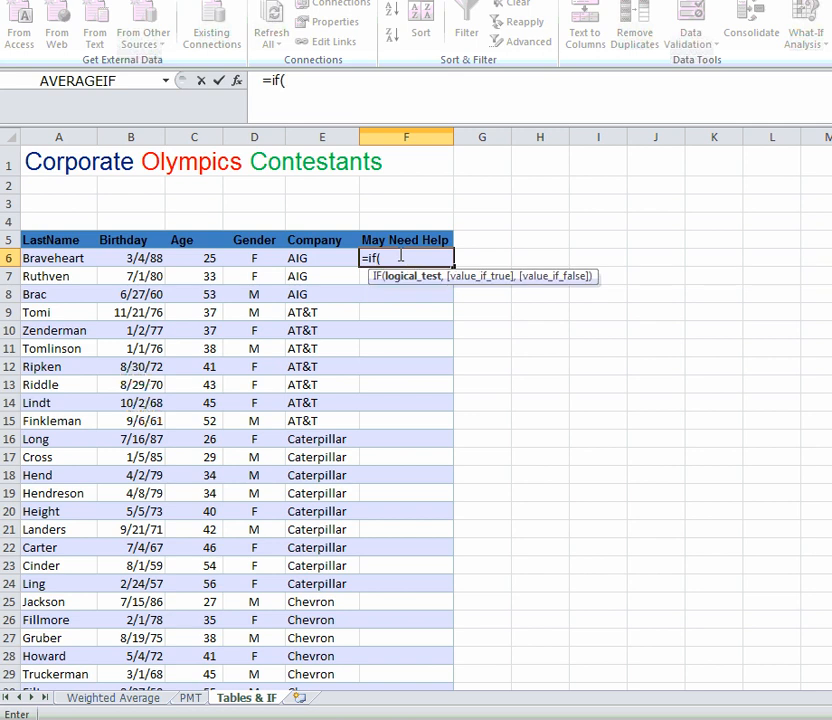
pyautogui.click(201, 259)
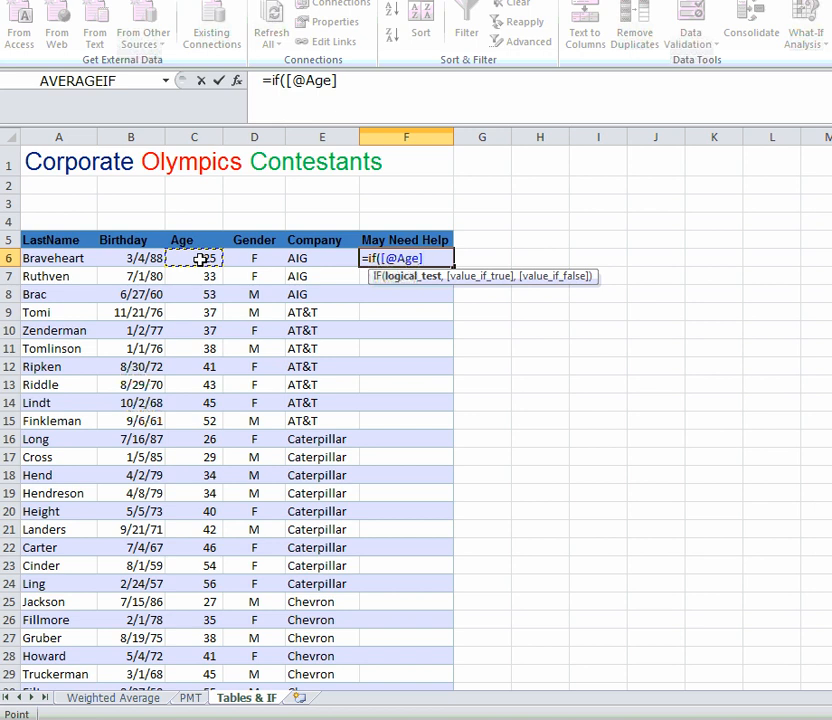
pyautogui.write('>=4')
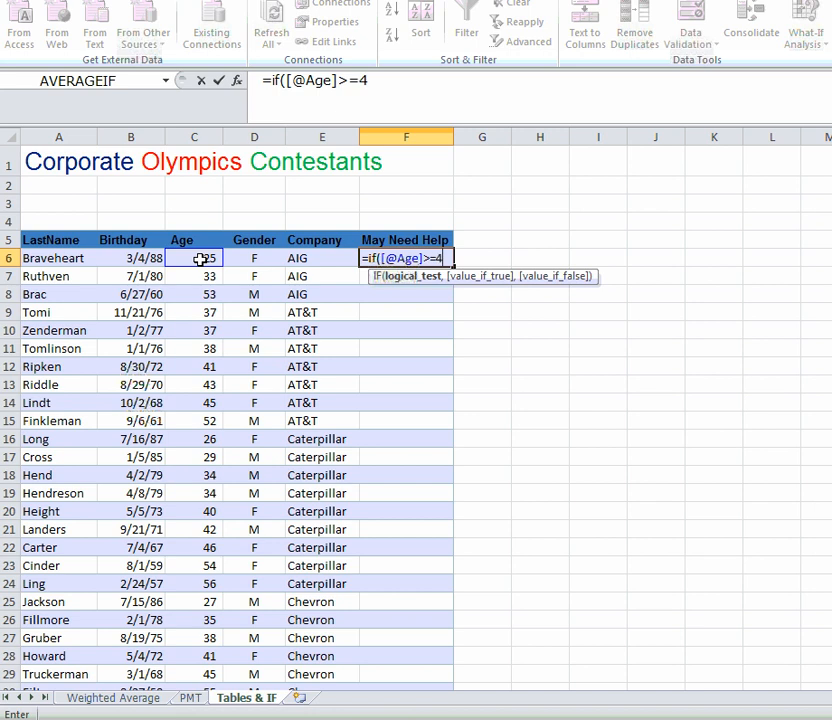
pyautogui.write('8,')
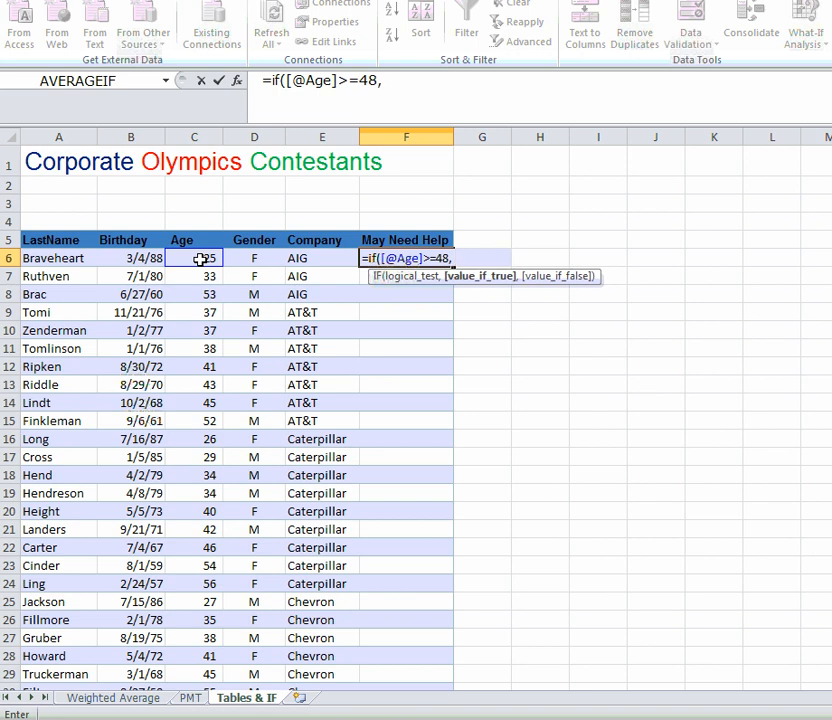
# Step: Set the IF formula's value-if-true to the text "Need Help", with a capital N
pyautogui.write(' "need He')
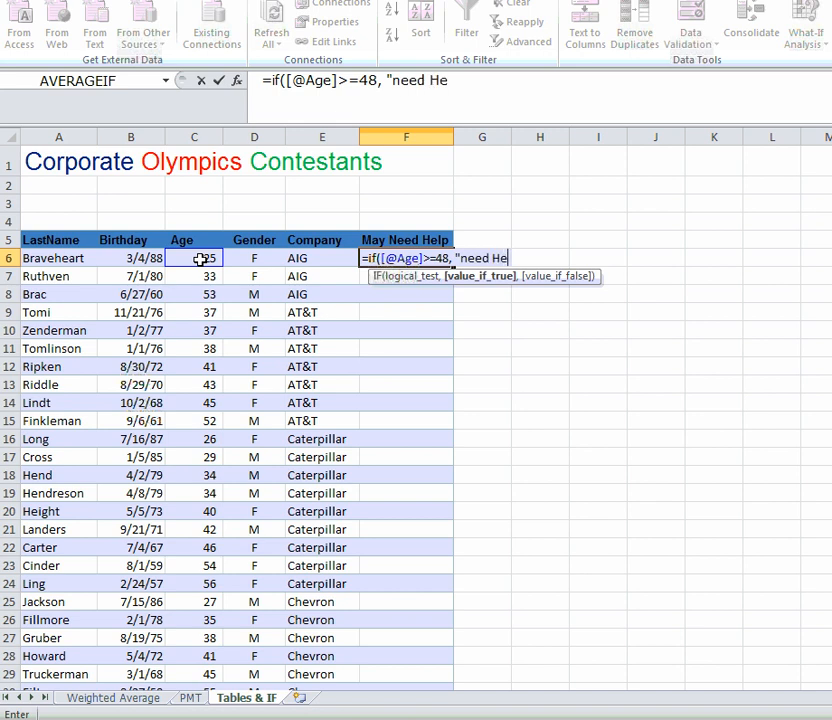
pyautogui.write('lp')
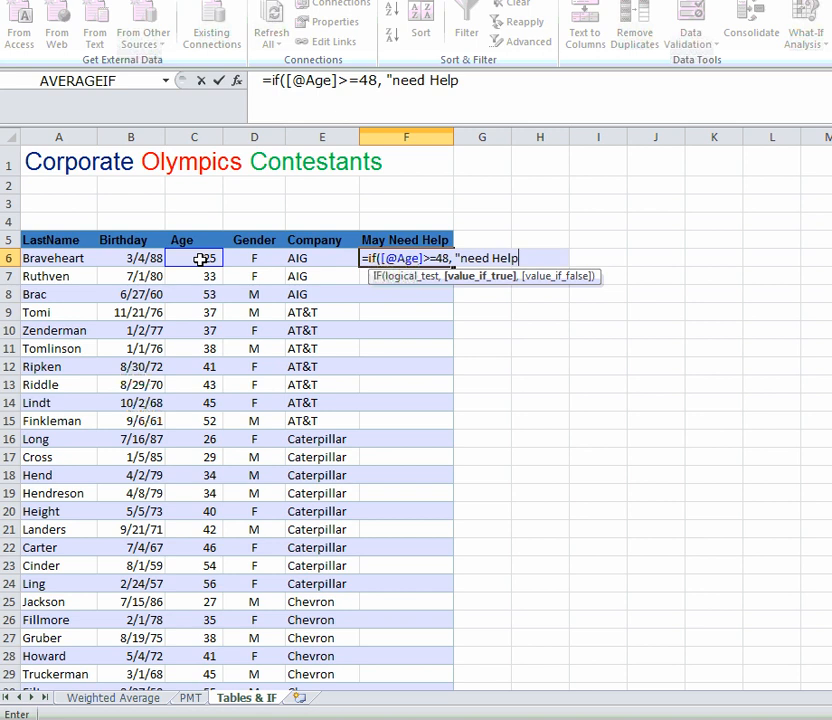
pyautogui.write('"')
pyautogui.click(396, 78)
pyautogui.press('BackSpace')
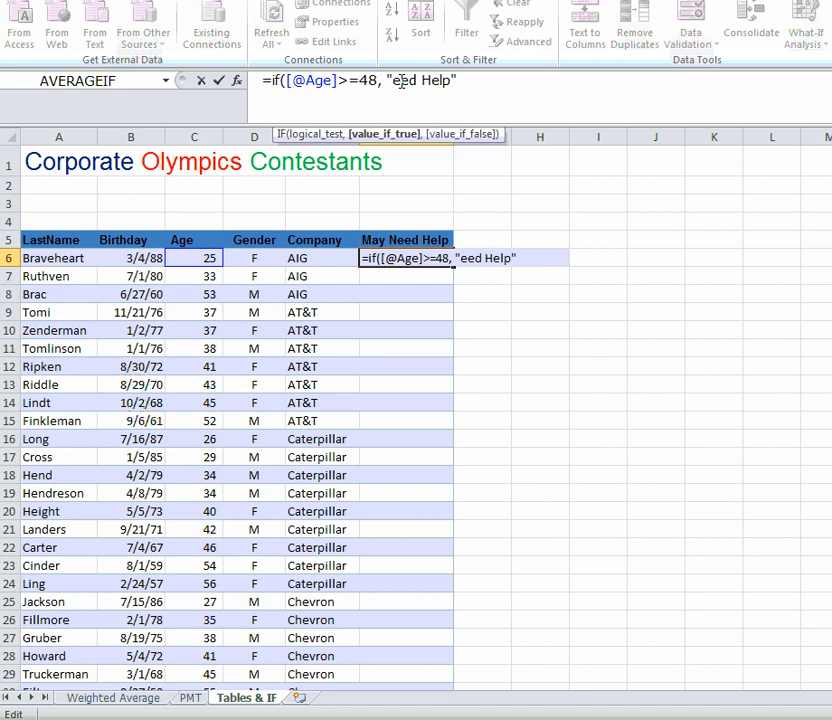
pyautogui.write('N')
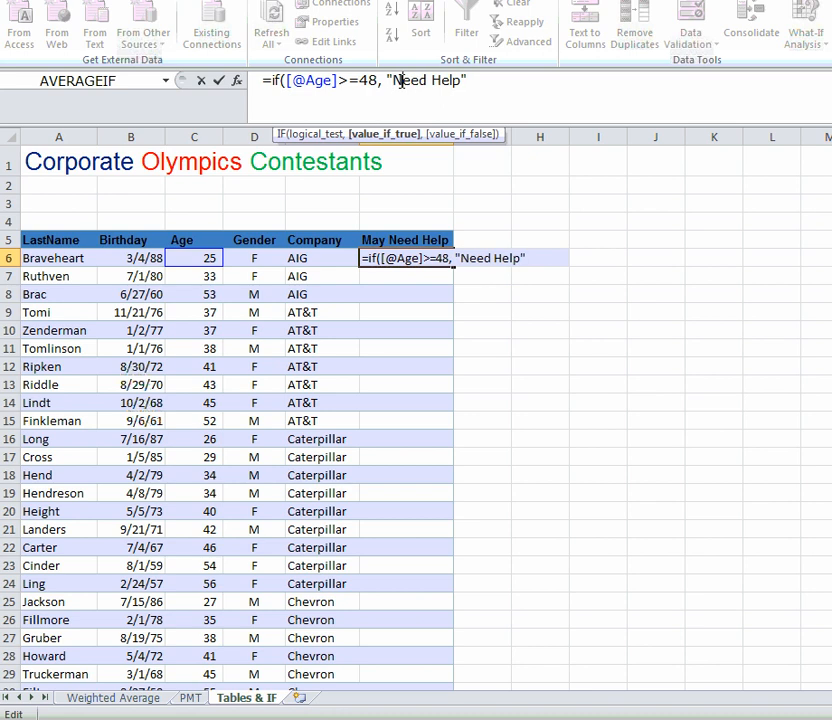
# Step: Complete the IF formula with a quoted blank as its value-if-false and enter it for the May Need Help column
pyautogui.click(469, 79)
pyautogui.write(',')
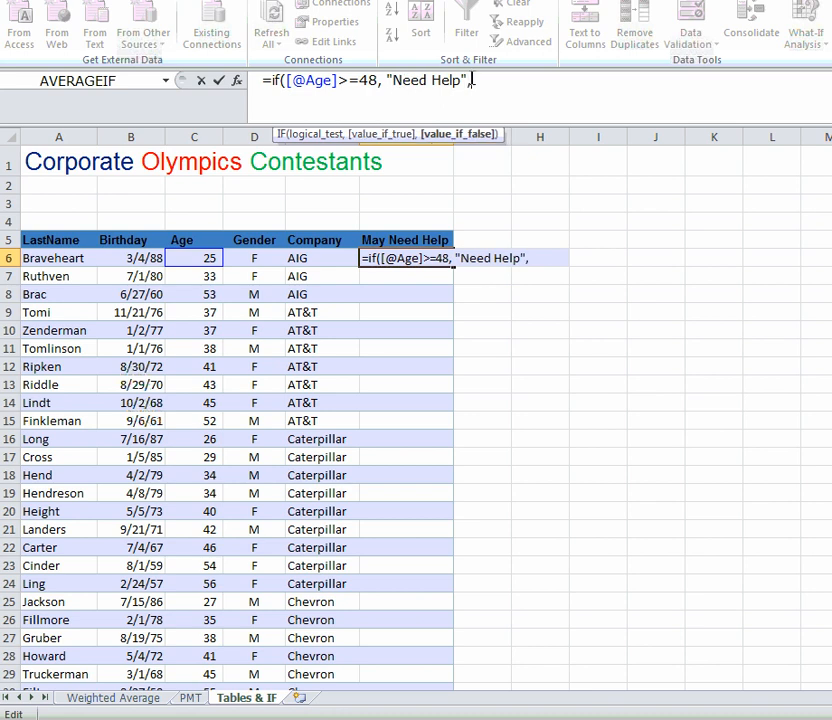
pyautogui.write(' " ")')
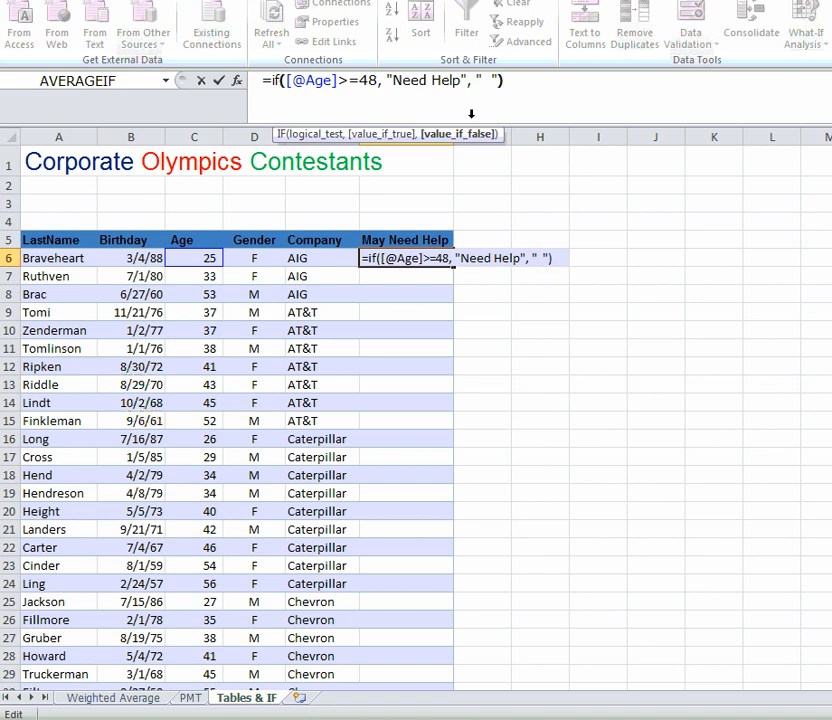
pyautogui.click(279, 80)
pyautogui.press('Return')
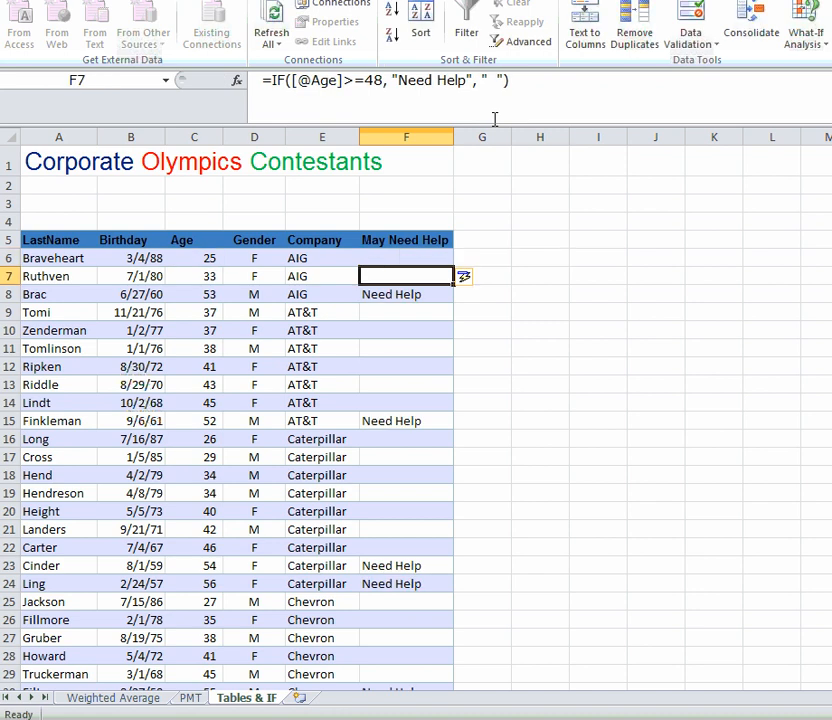
# Step: Check the "Need Help" entries in the May Need Help column against the contestants' ages, down to the table's last row
pyautogui.click(406, 294)
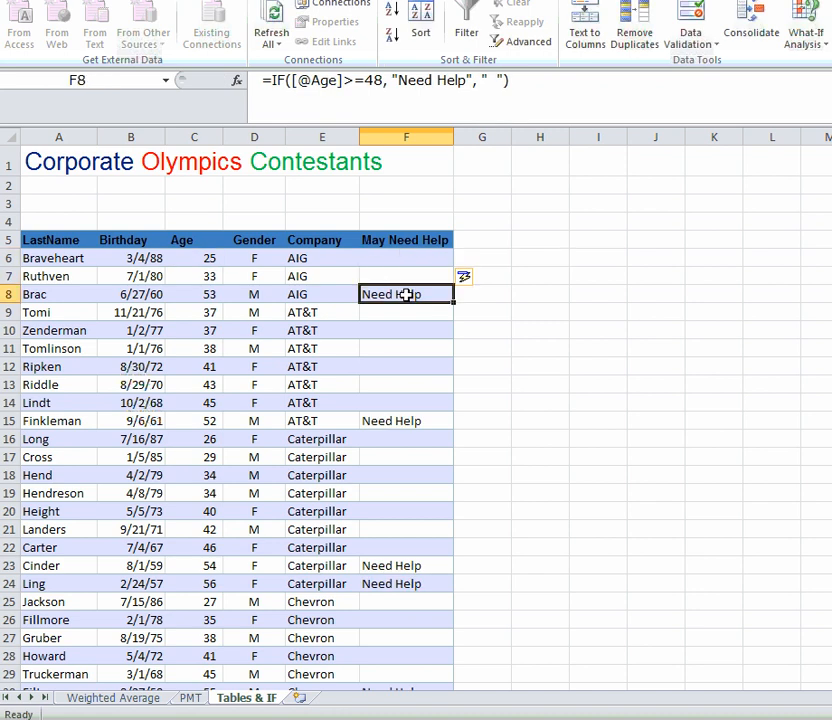
pyautogui.click(400, 421)
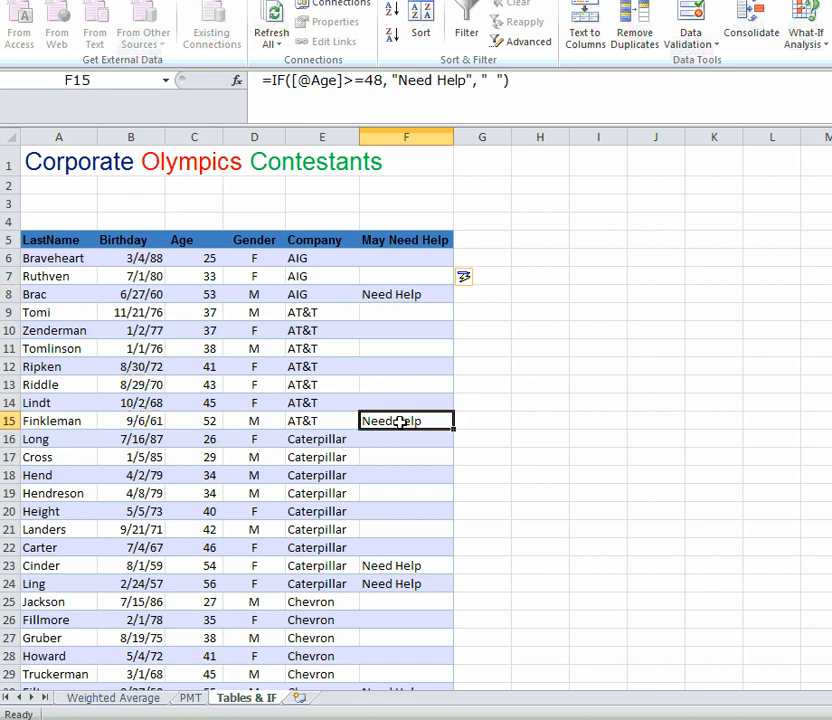
pyautogui.click(384, 566)
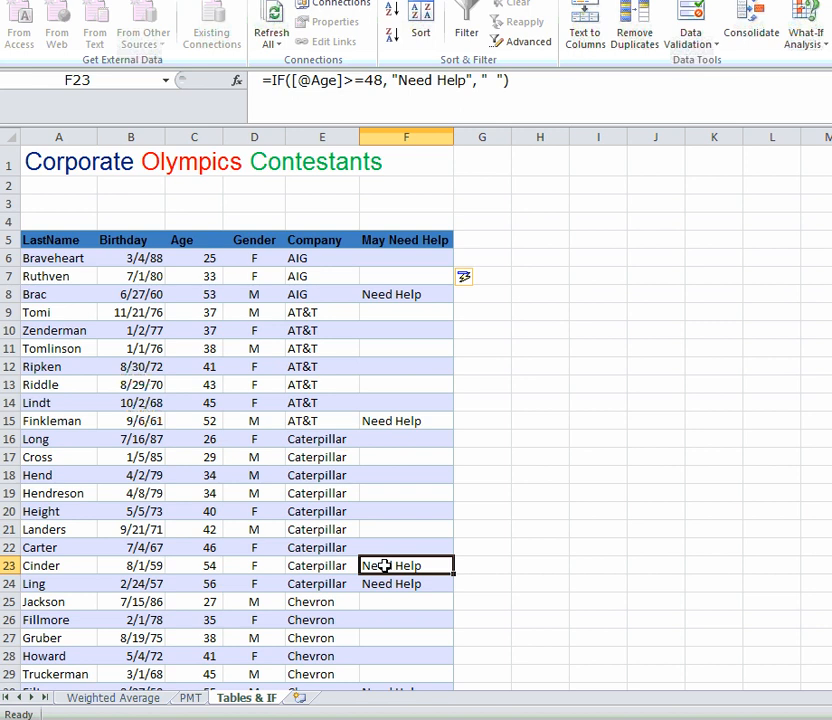
pyautogui.click(381, 584)
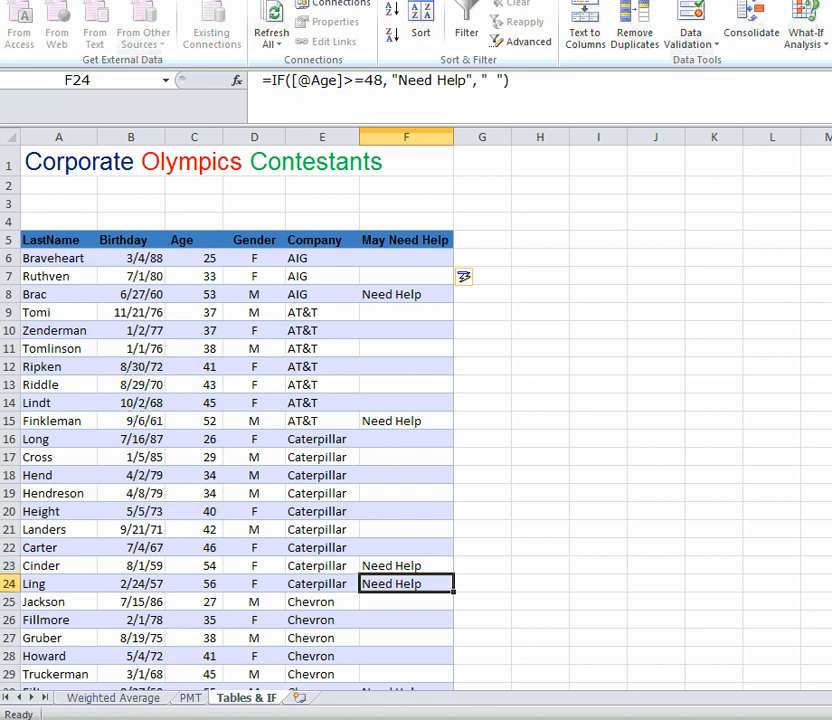
pyautogui.scroll(-10, 270, 420)
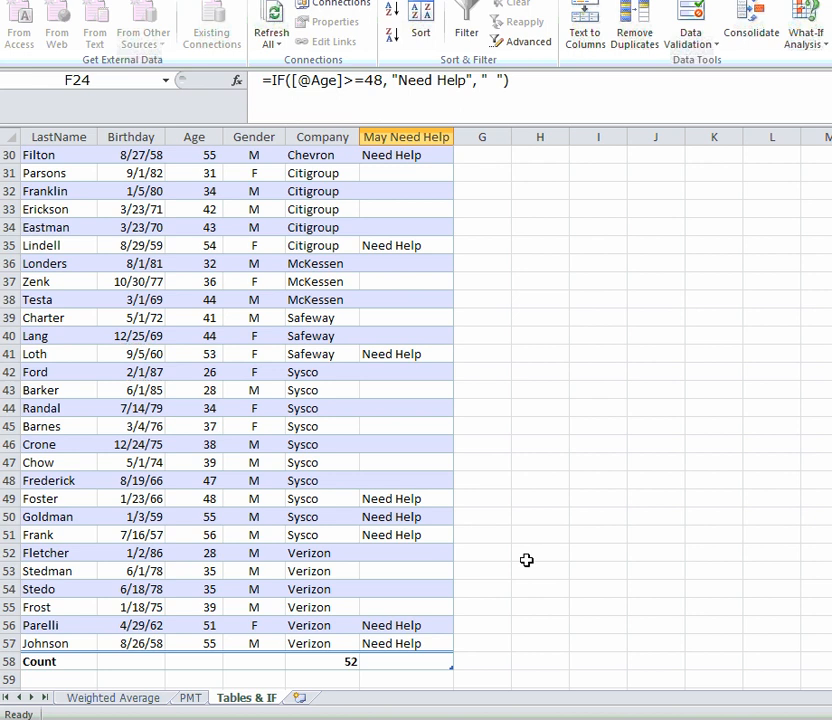
pyautogui.click(399, 498)
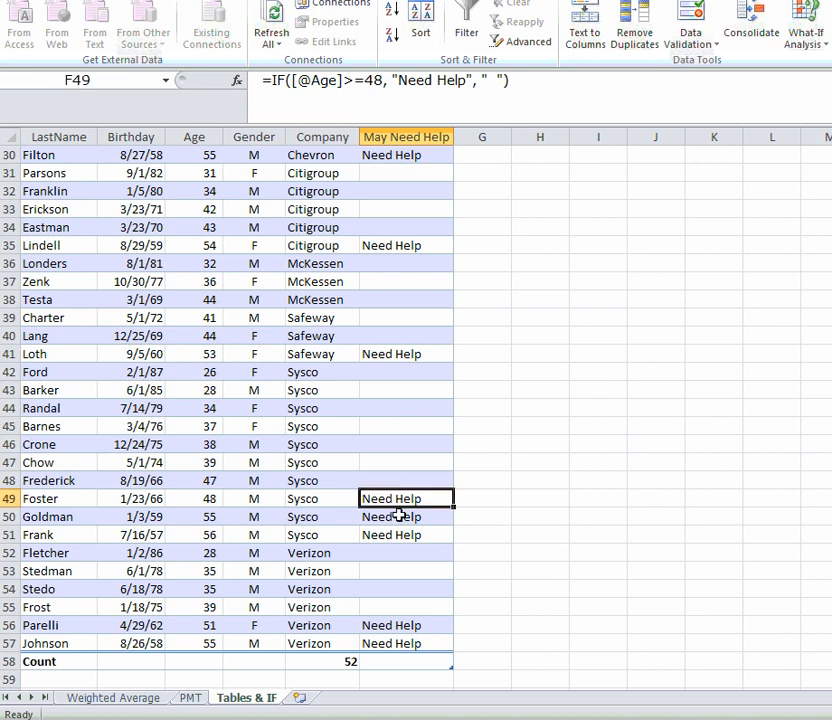
pyautogui.click(399, 515)
pyautogui.click(402, 535)
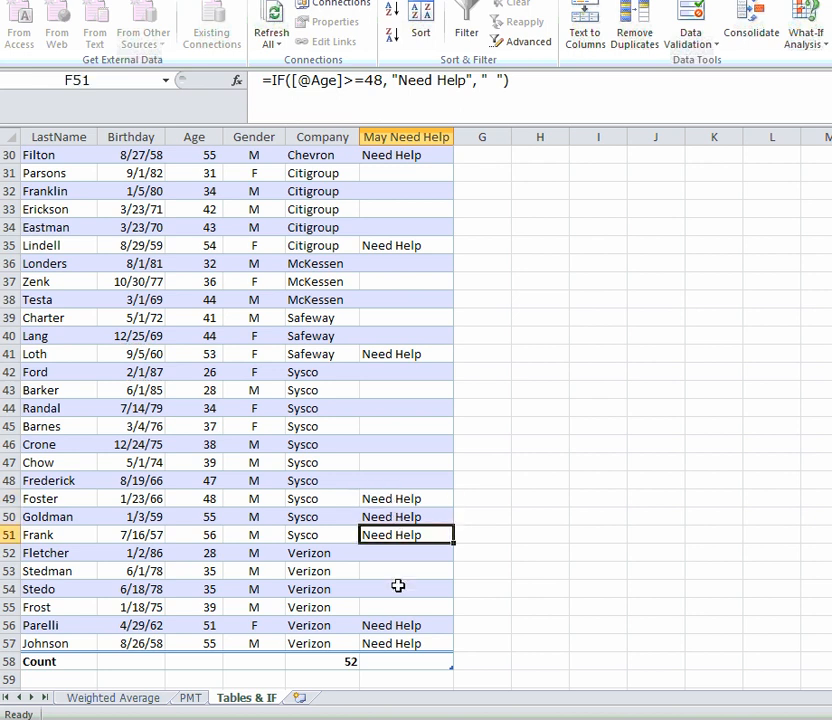
pyautogui.click(395, 627)
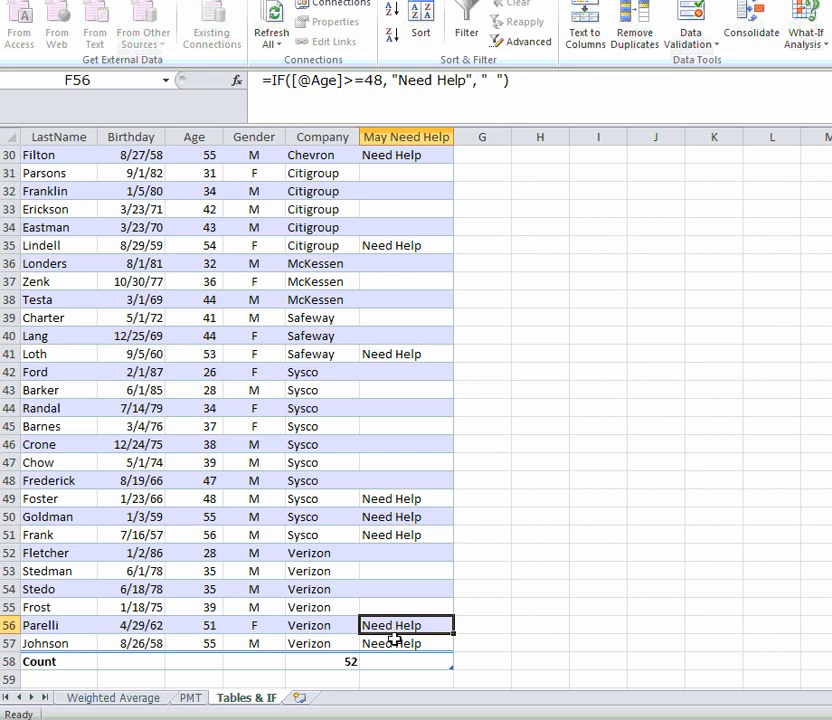
pyautogui.click(396, 643)
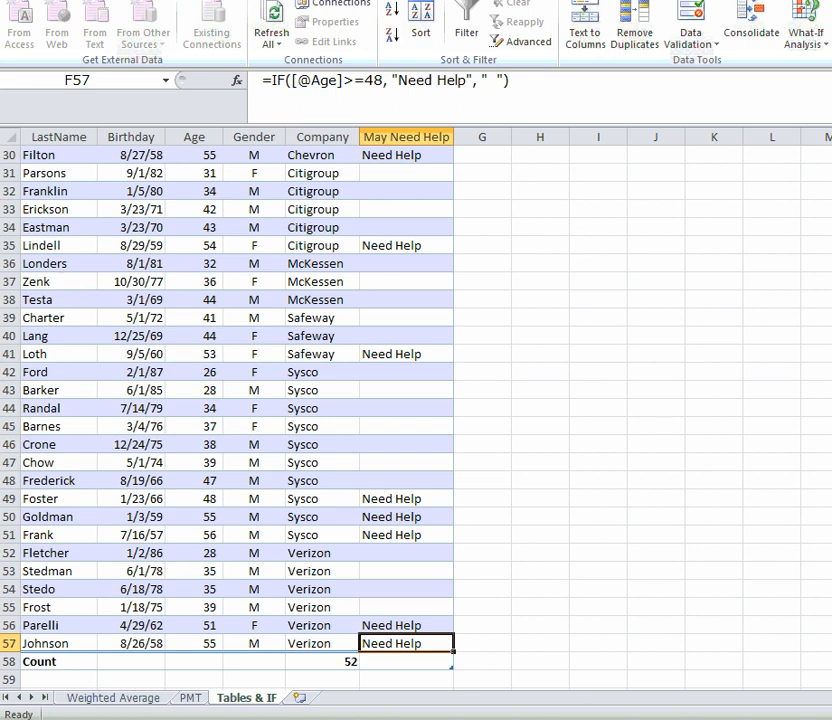
pyautogui.hotkey('ctrl', 'Home')
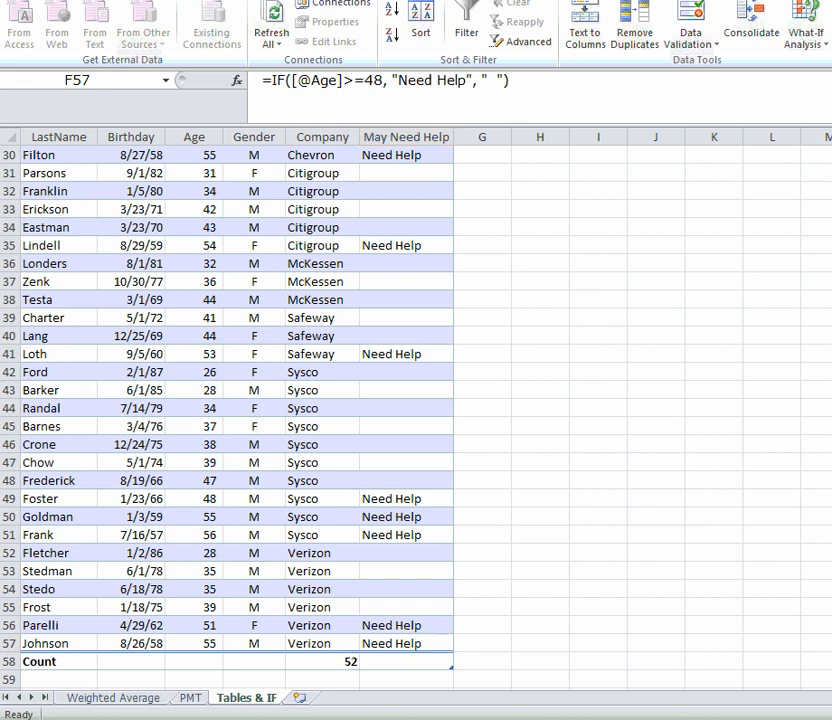